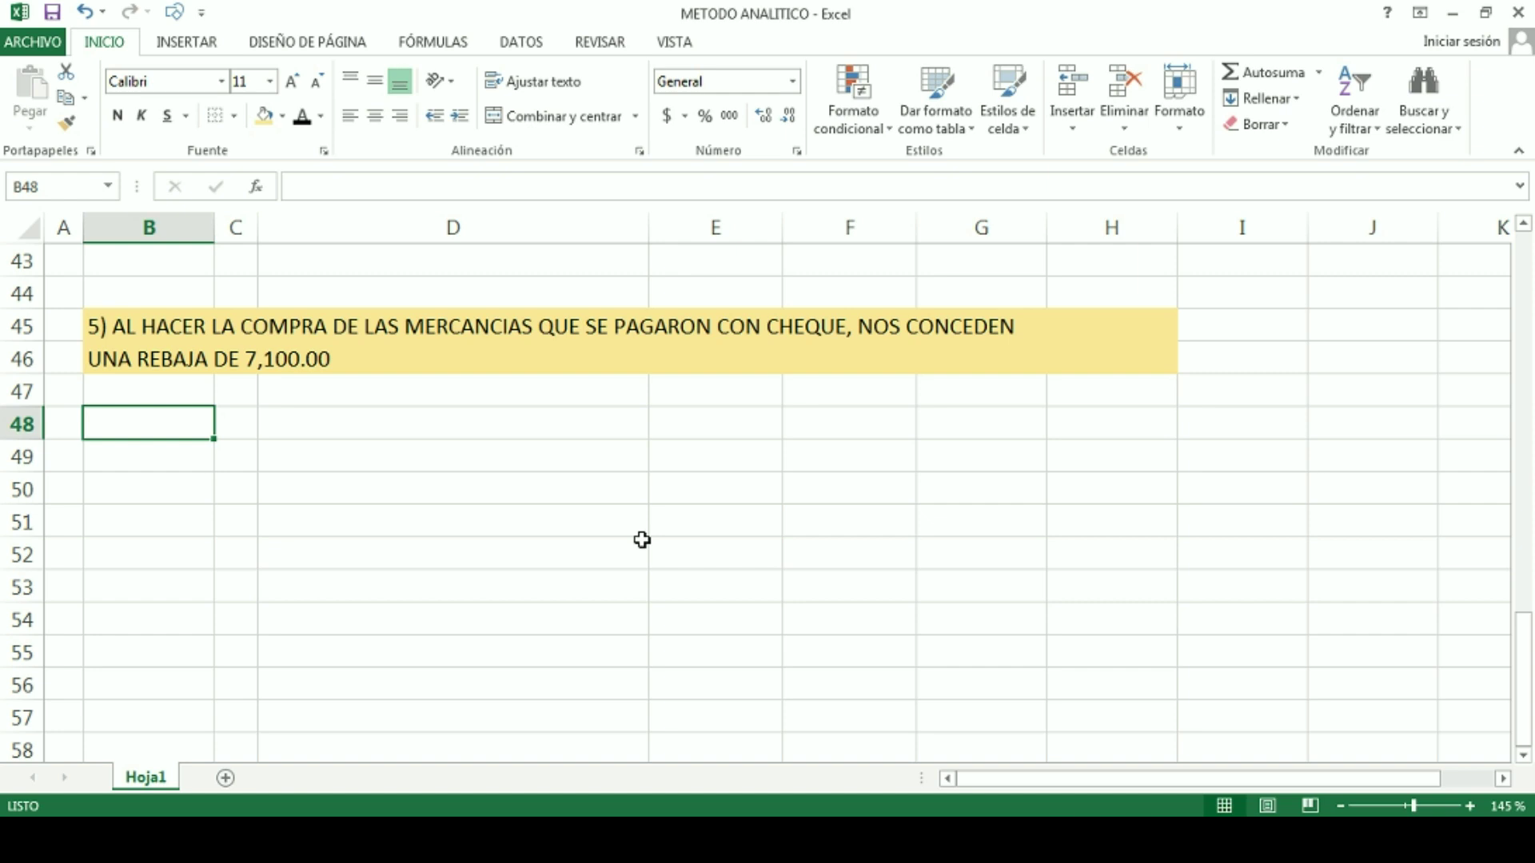
# Step: Enter "AL MOMENTO DE HACER LA COMPRA" in D48 and "DESPUES DE HACER LA COMPRA" in D49
pyautogui.press('Right')
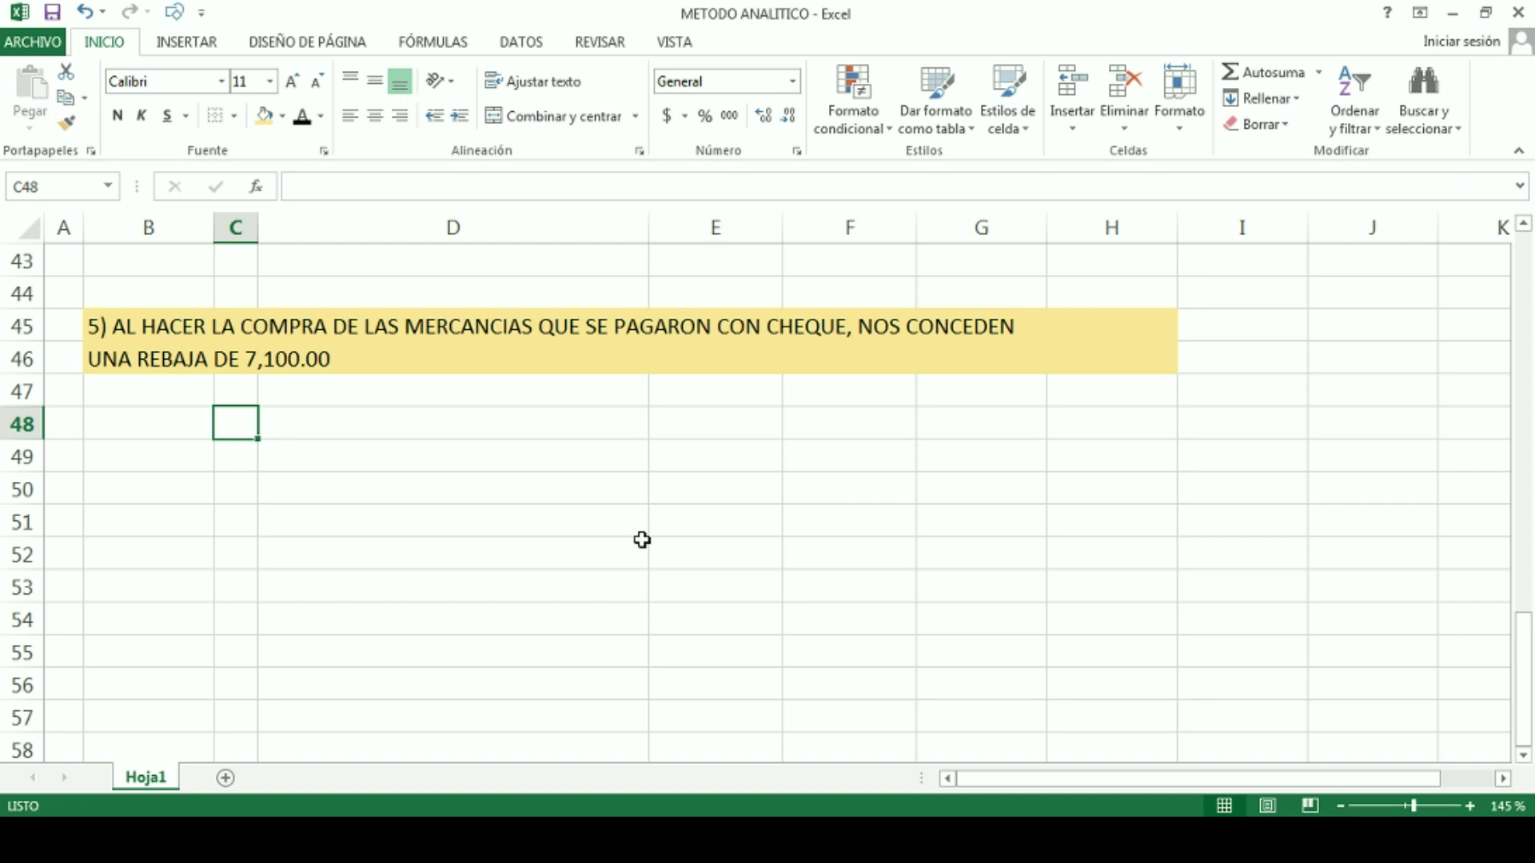
pyautogui.press('Right')
pyautogui.write('AL MOMENTO DE HACER LA COMPRA')
pyautogui.press('Return')
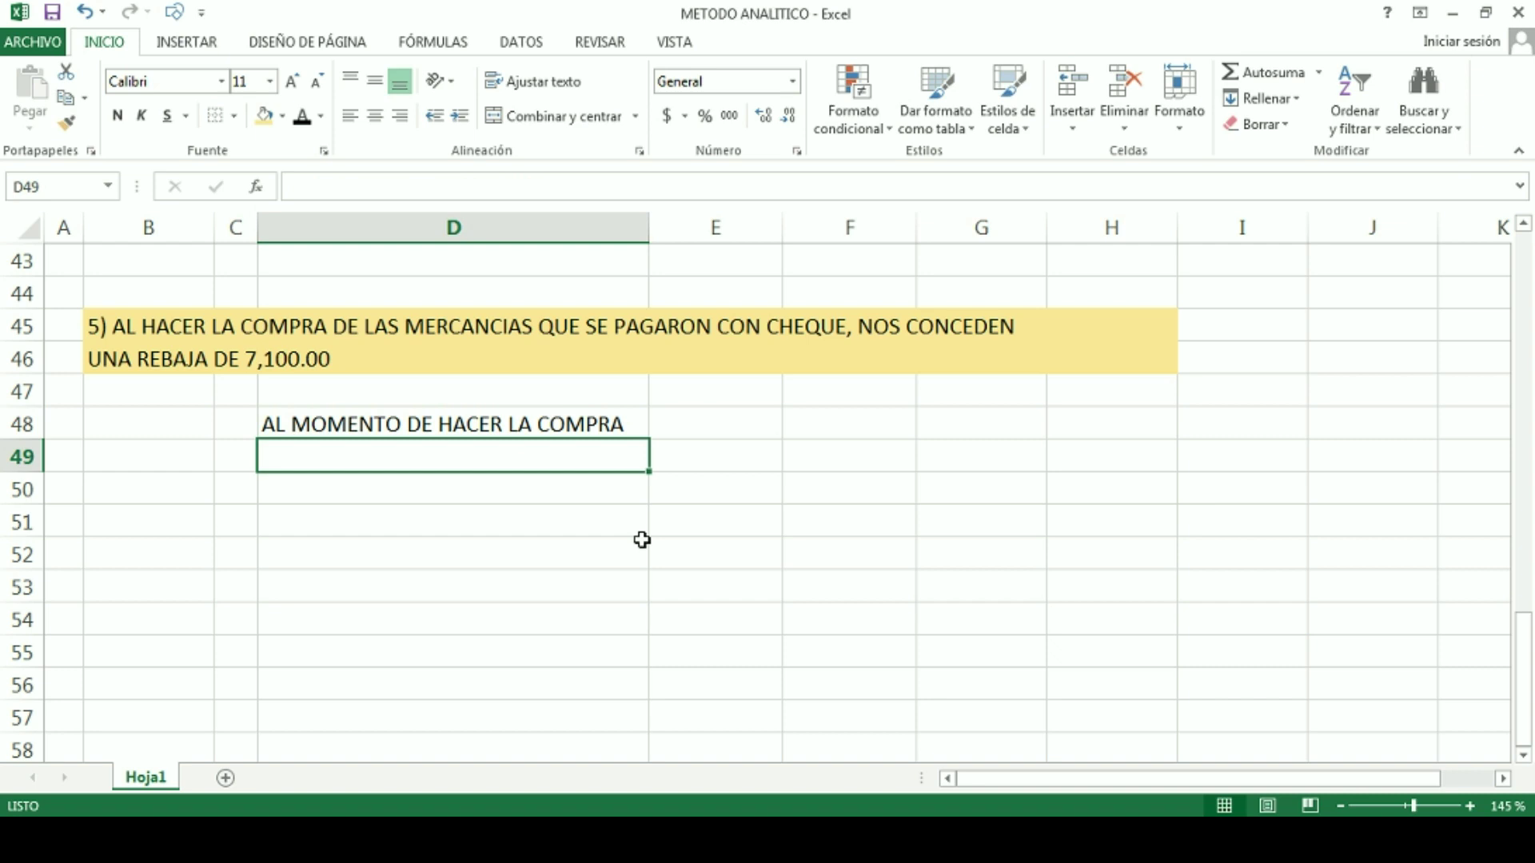
pyautogui.write('DESPUE')
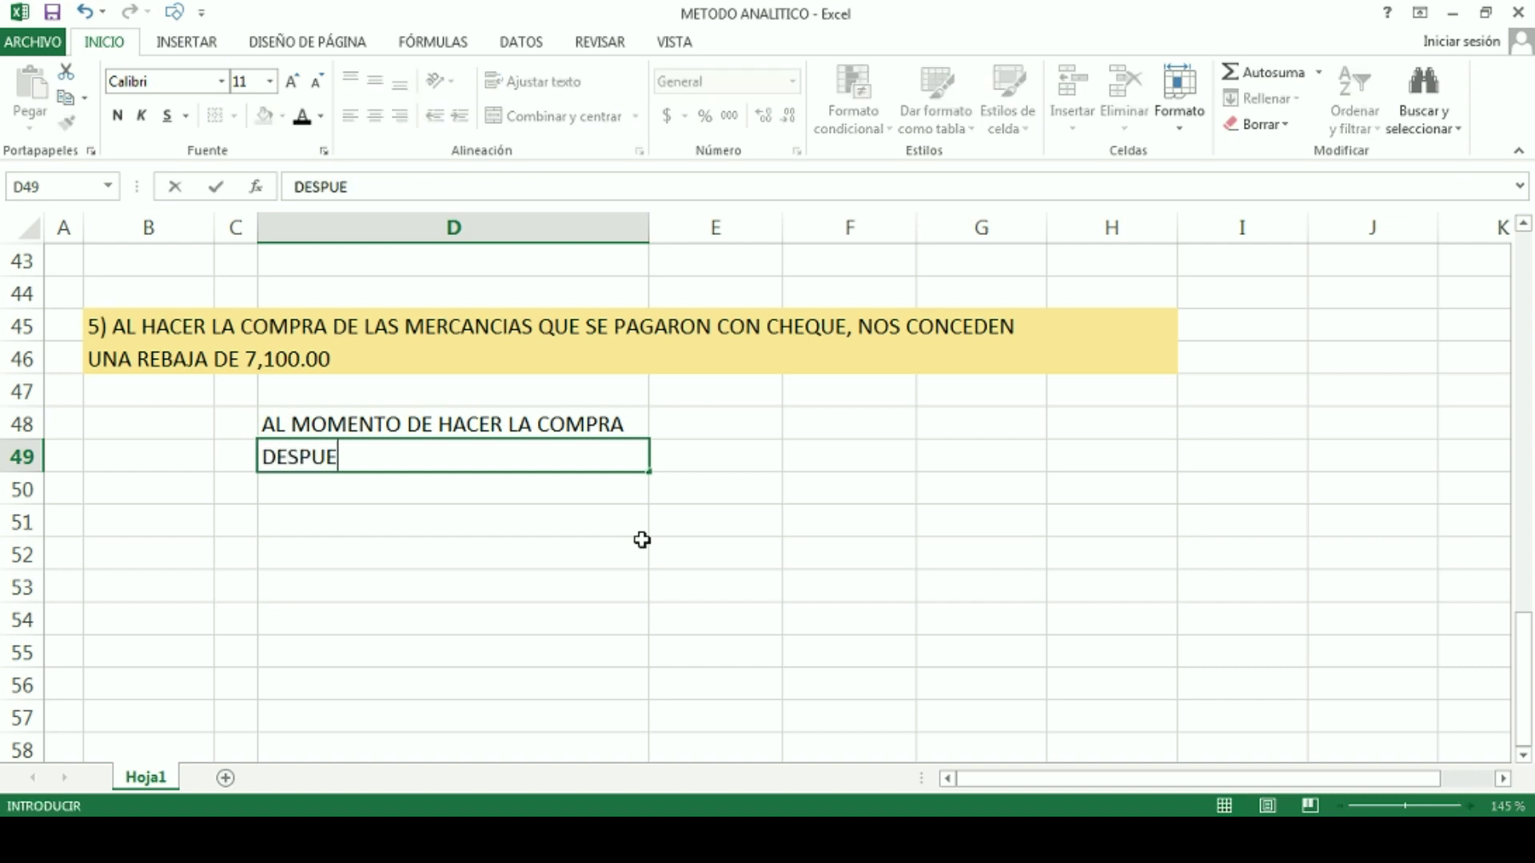
pyautogui.write('S DE HACER LA')
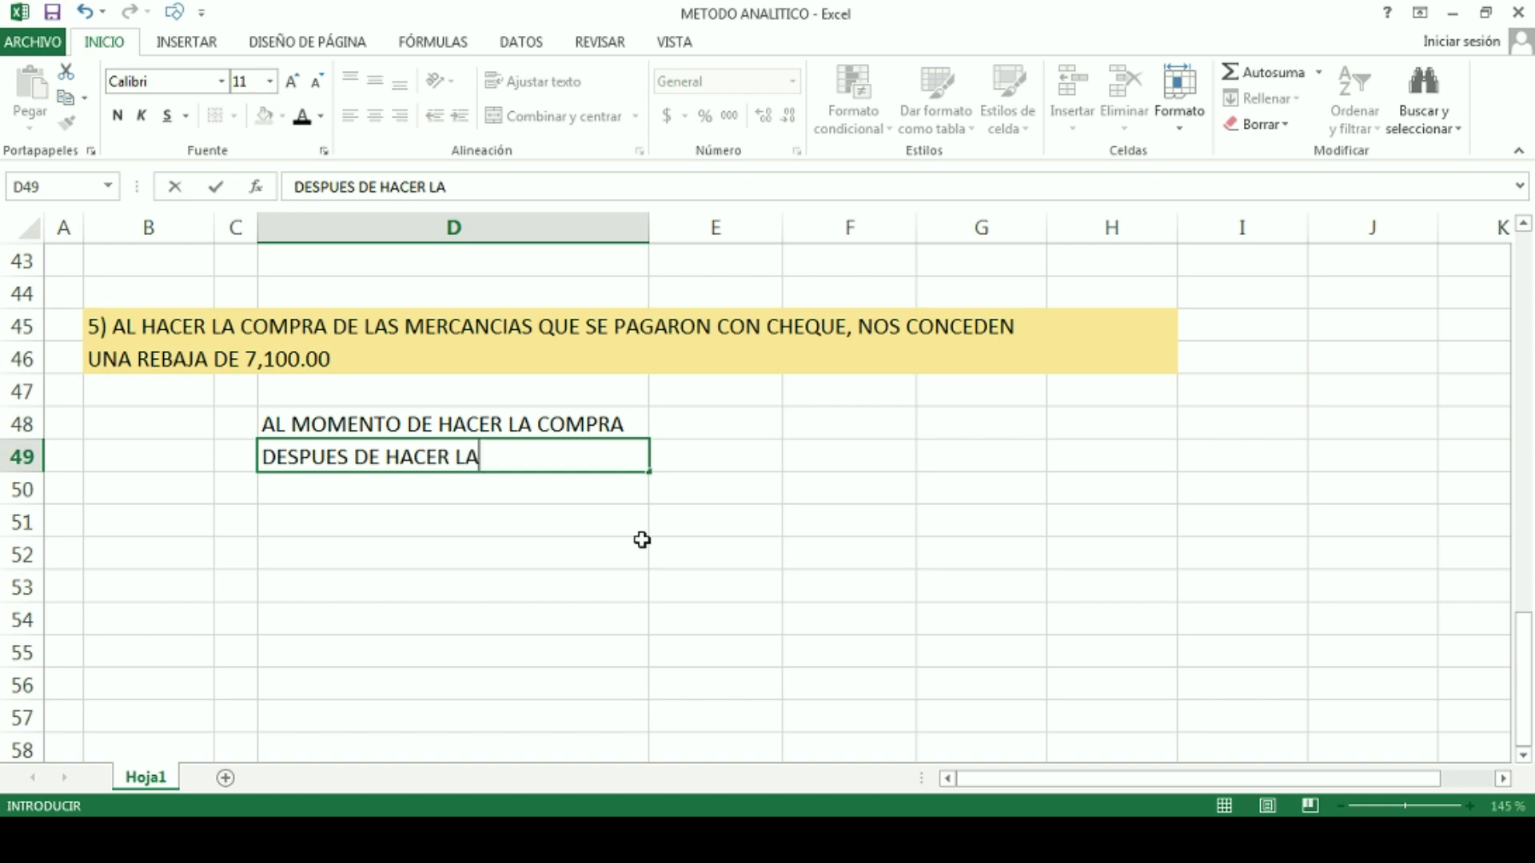
pyautogui.write(' COMPRA')
pyautogui.press('Return')
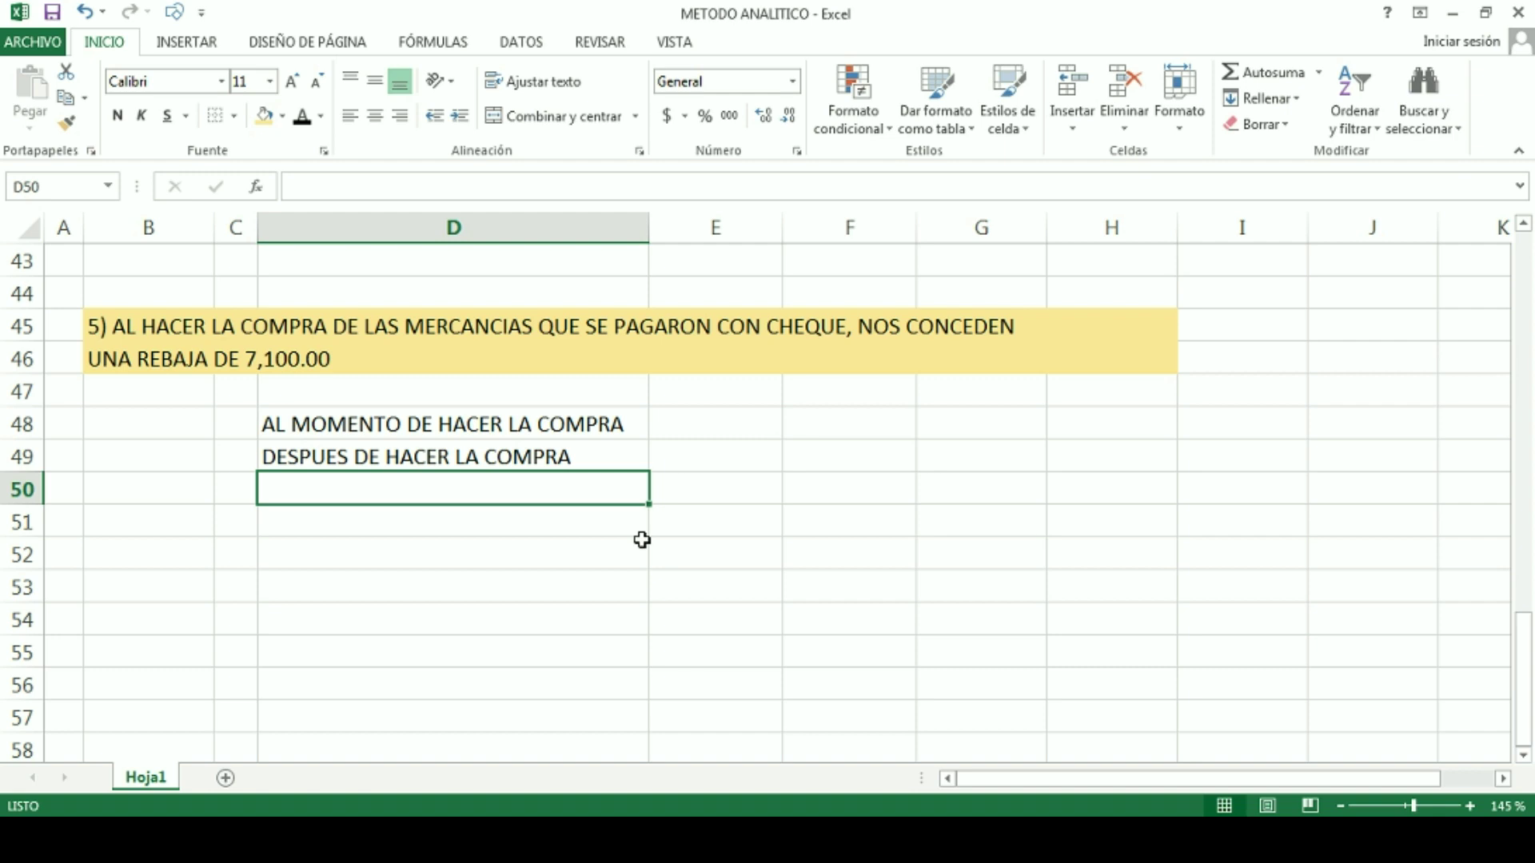
# Step: Move the two case descriptions from D48:D49 to C48:C49
pyautogui.click(231, 425)
pyautogui.click(343, 462)
pyautogui.moveTo(363, 419); pyautogui.dragTo(255, 462)
# Step: Label the two case descriptions with "A)" in B48 and "B)" in B49
pyautogui.click(164, 429)
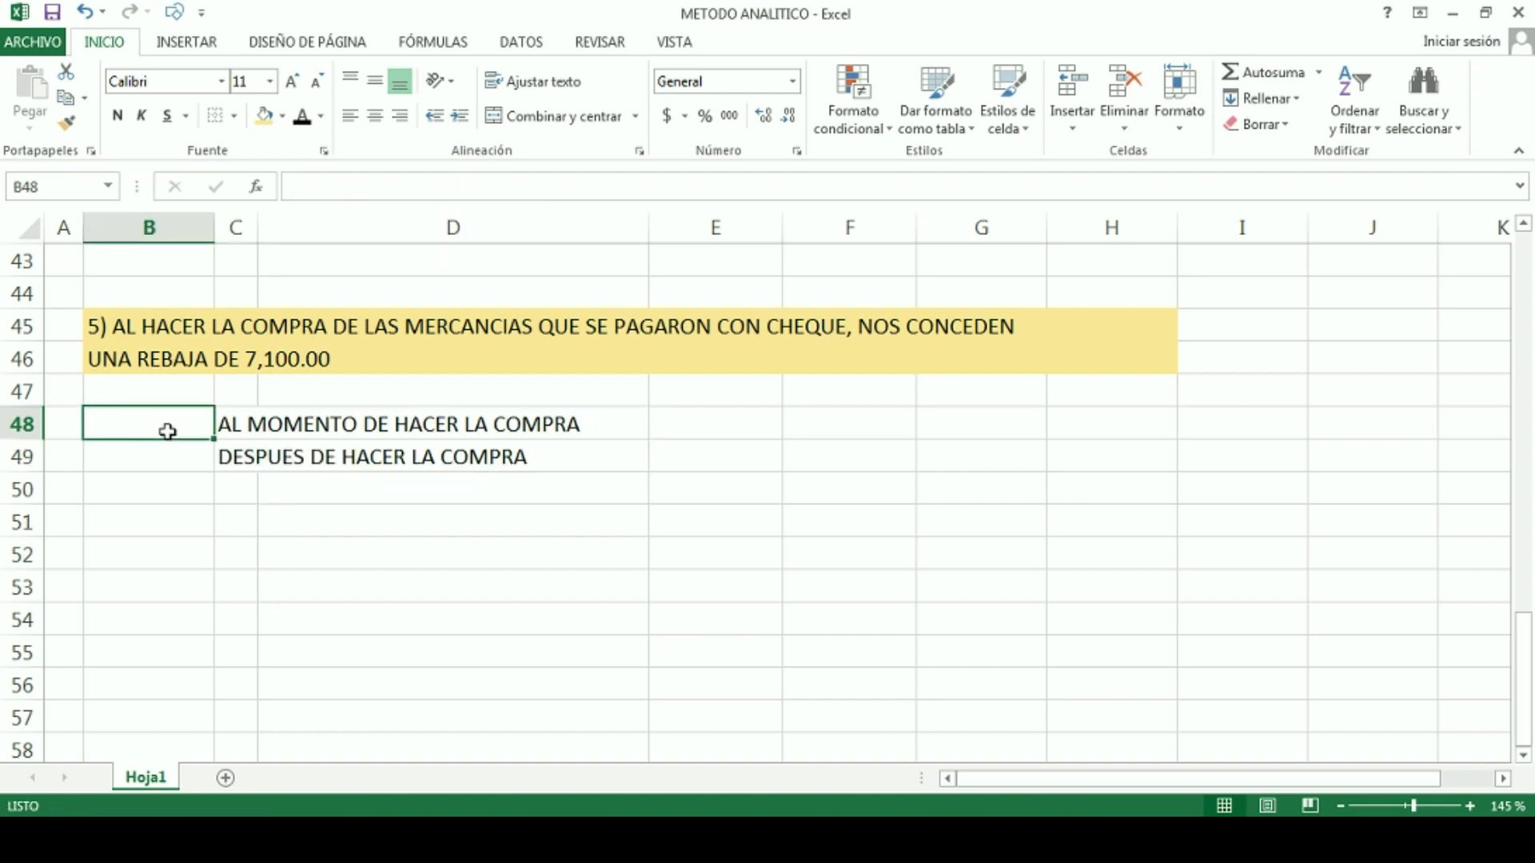
pyautogui.write('A)')
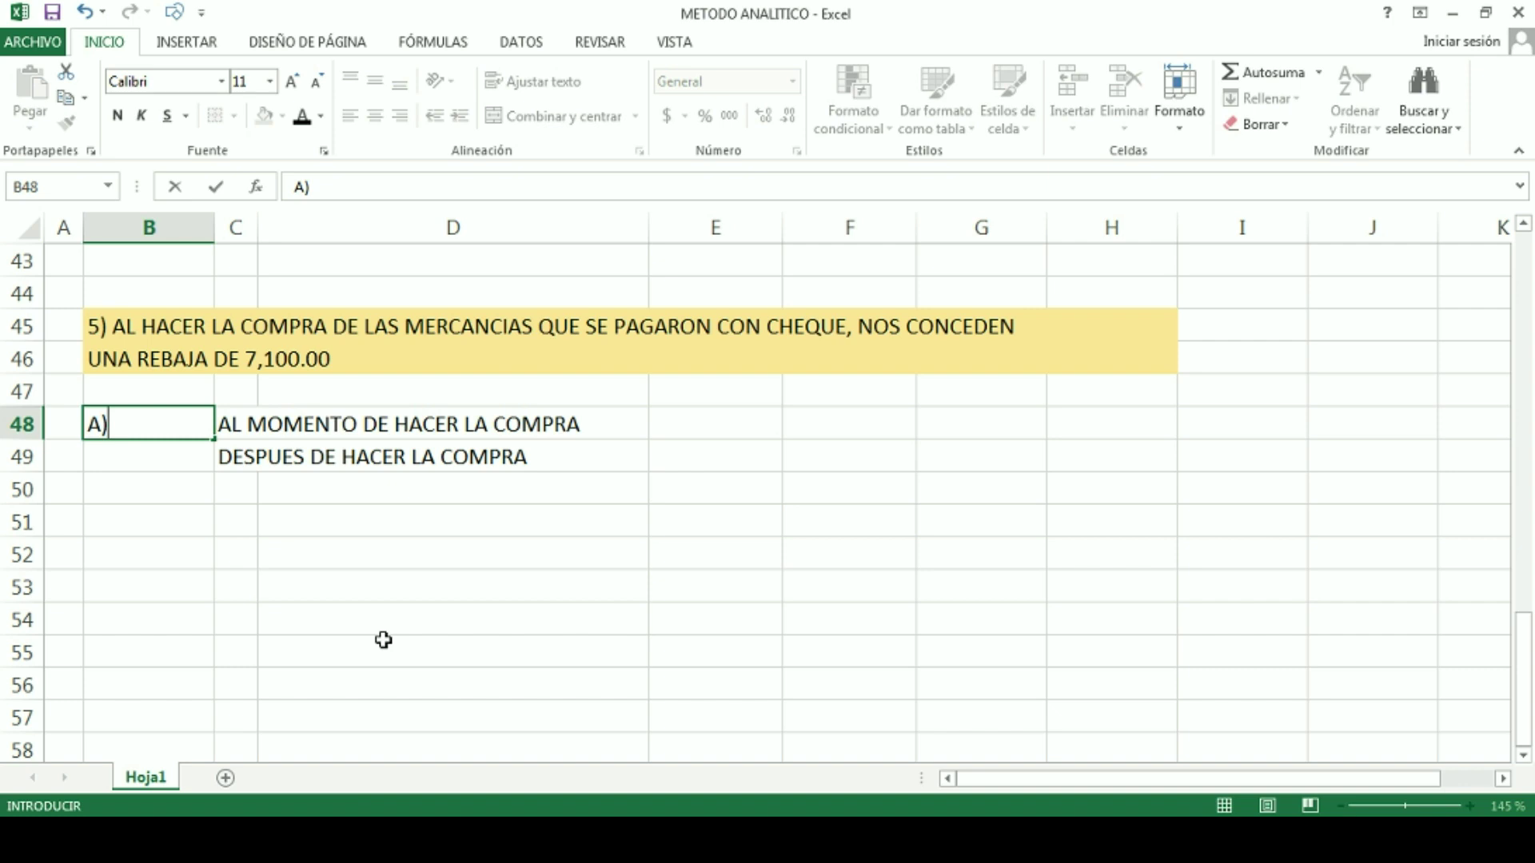
pyautogui.press('Return')
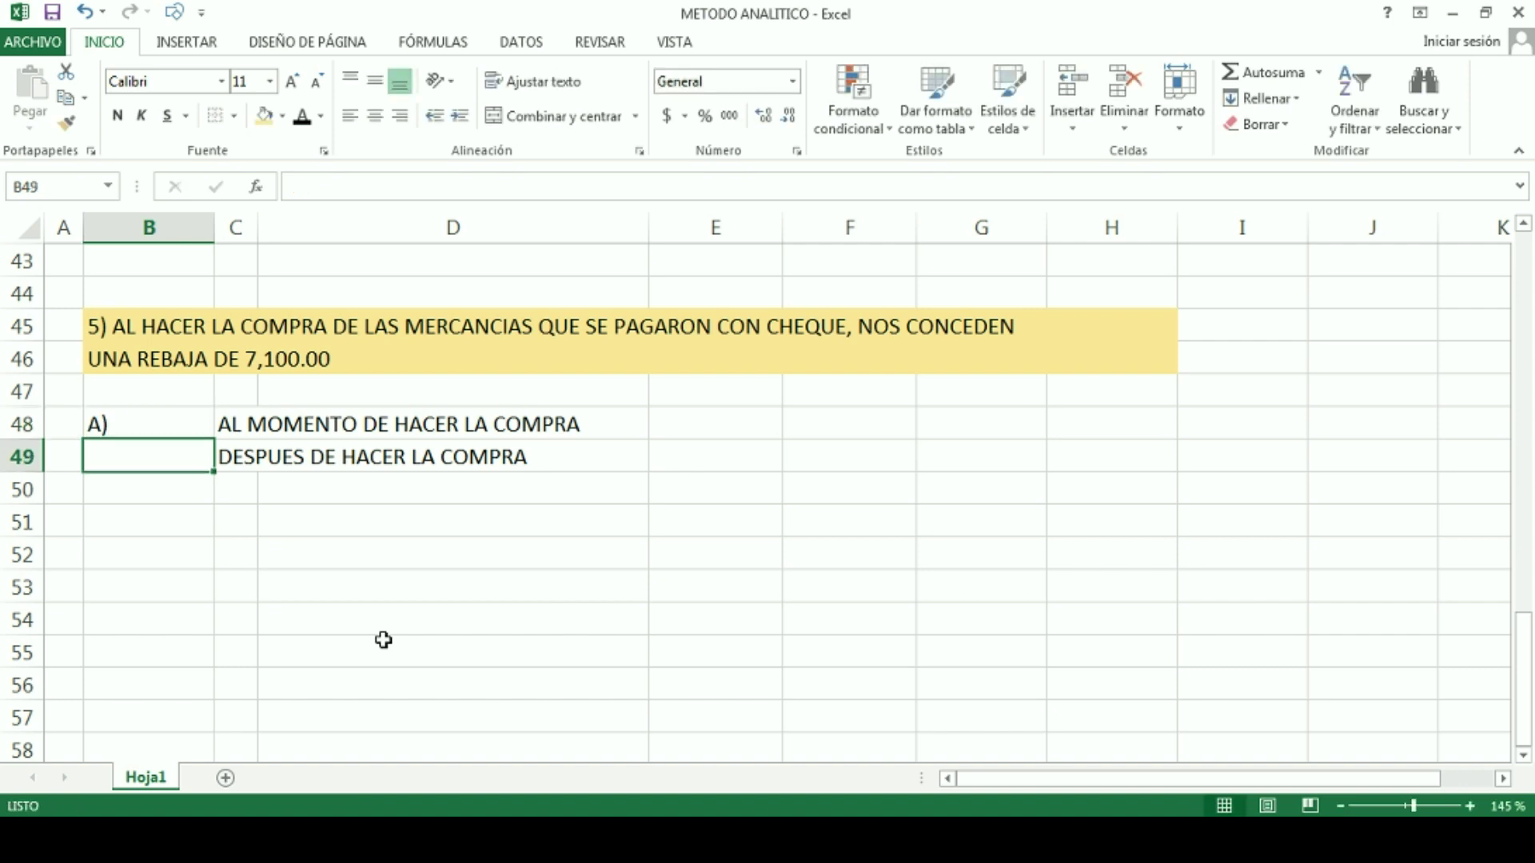
pyautogui.write('B)')
pyautogui.press('Return')
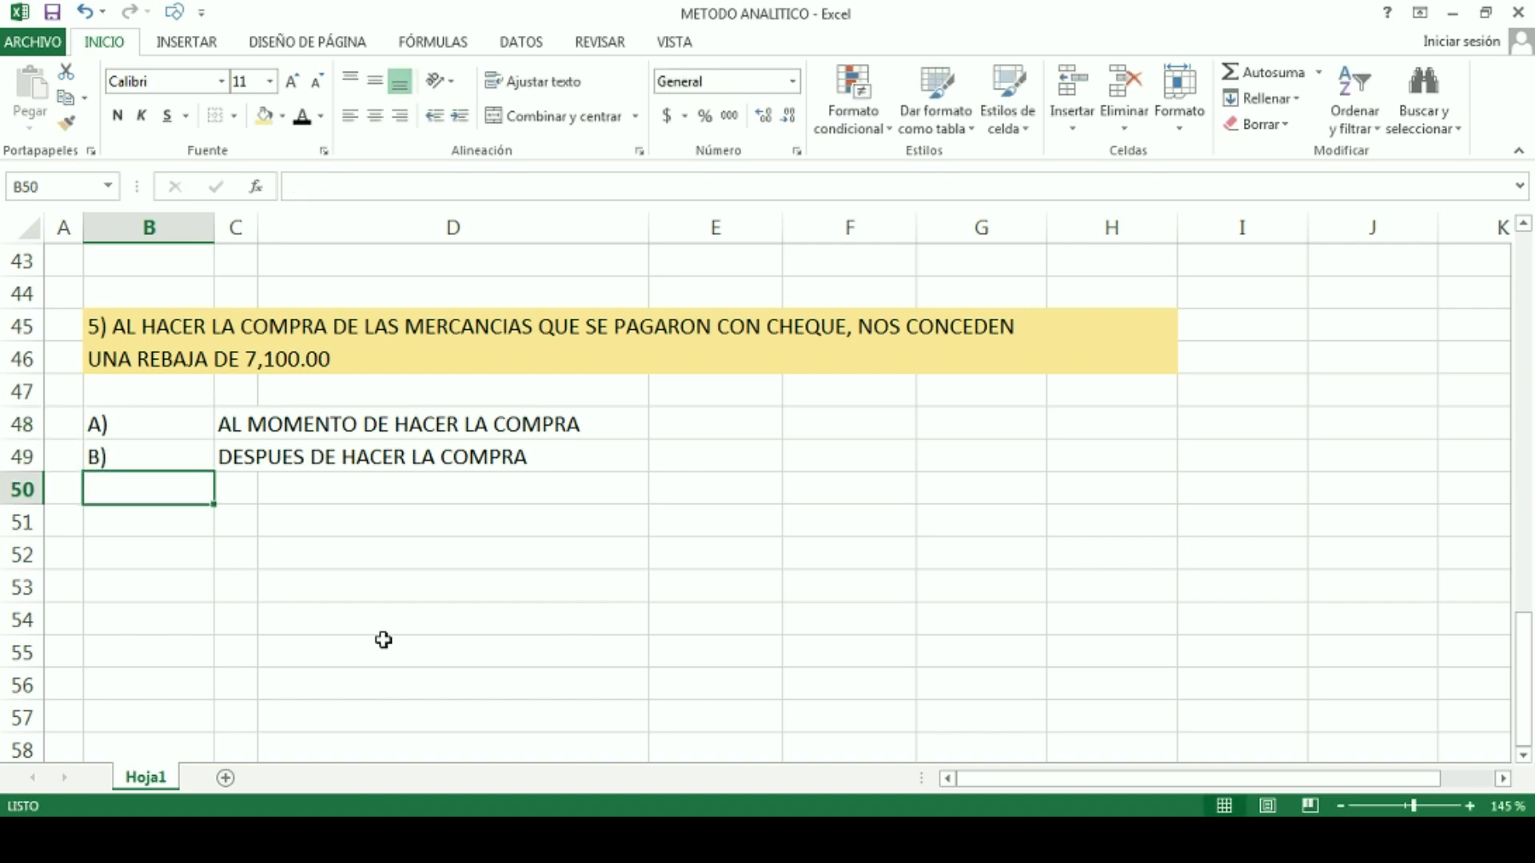
# Step: Enter the journal headers in row 51: "No OP" in B, "CONCEPTO" in C, "CARGO" in E and "ABONO" in F
pyautogui.click(165, 522)
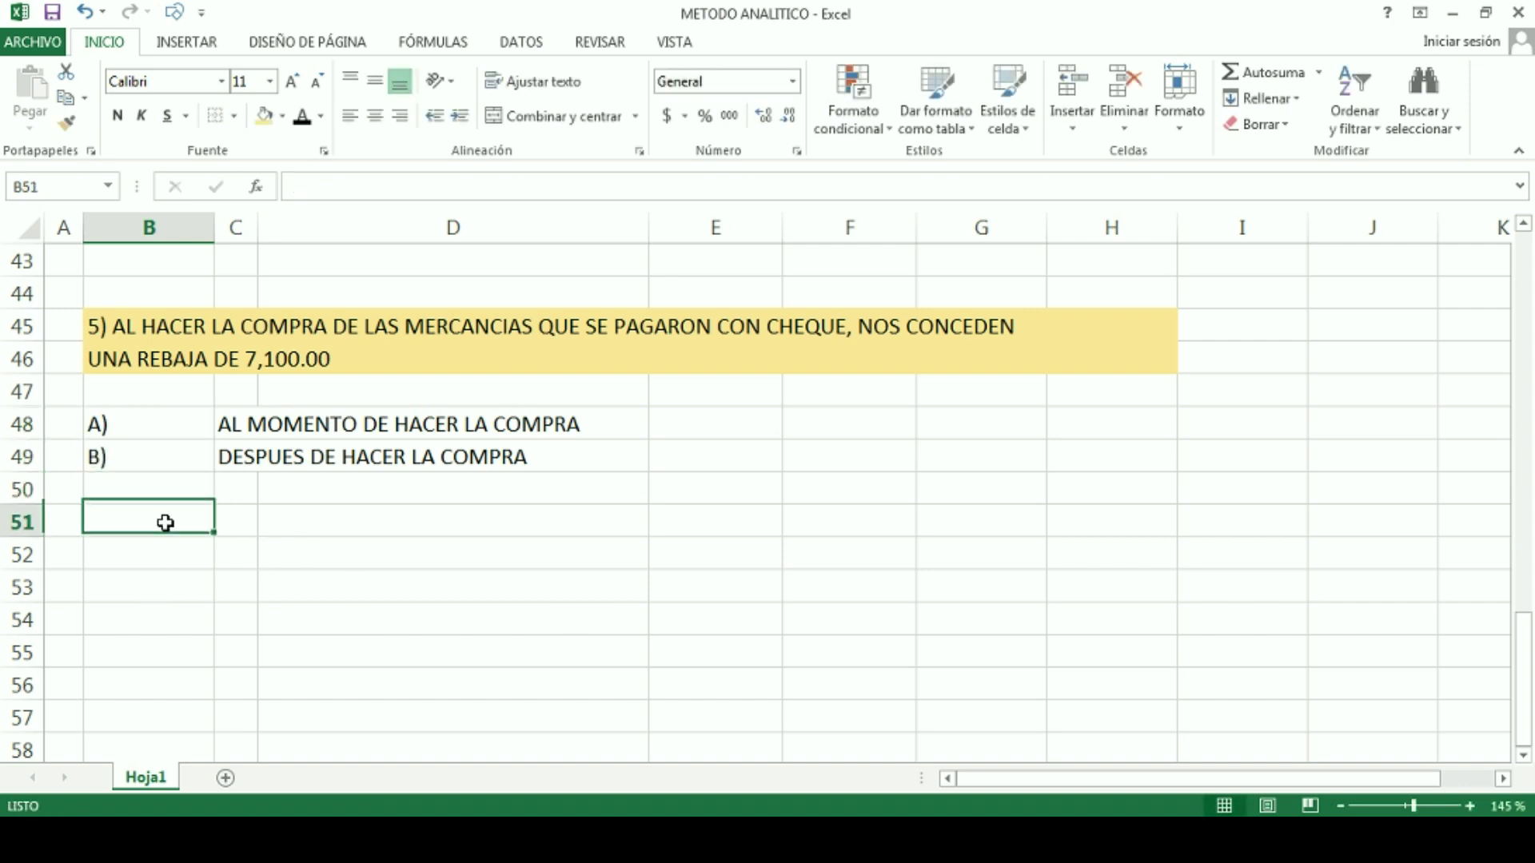
pyautogui.scroll(-1, 311, 514)
pyautogui.scroll(1, 327, 516)
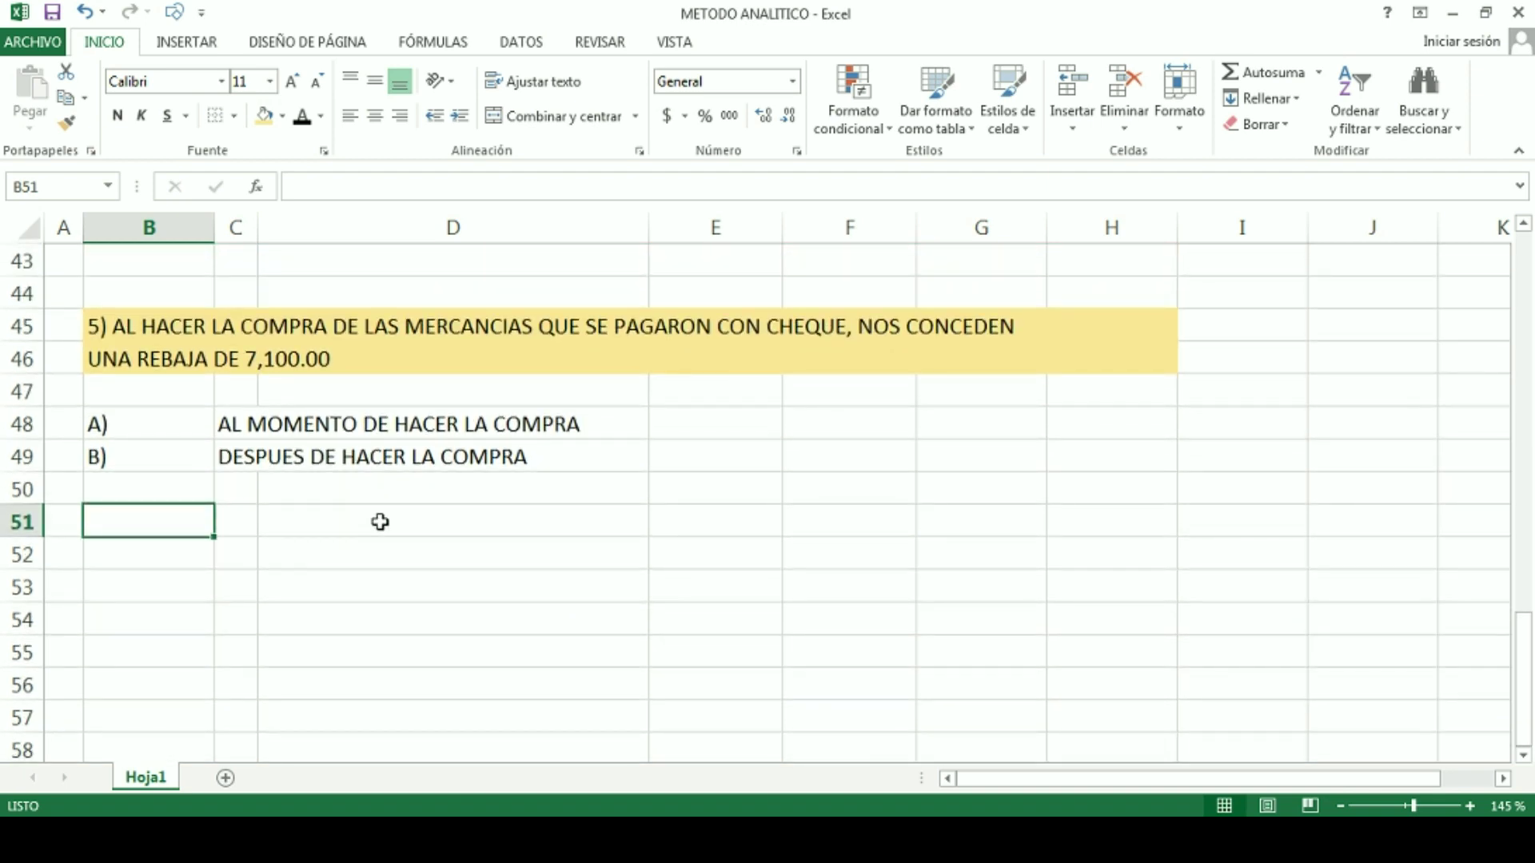
pyautogui.write('n')
pyautogui.press('BackSpace')
pyautogui.write('No OP')
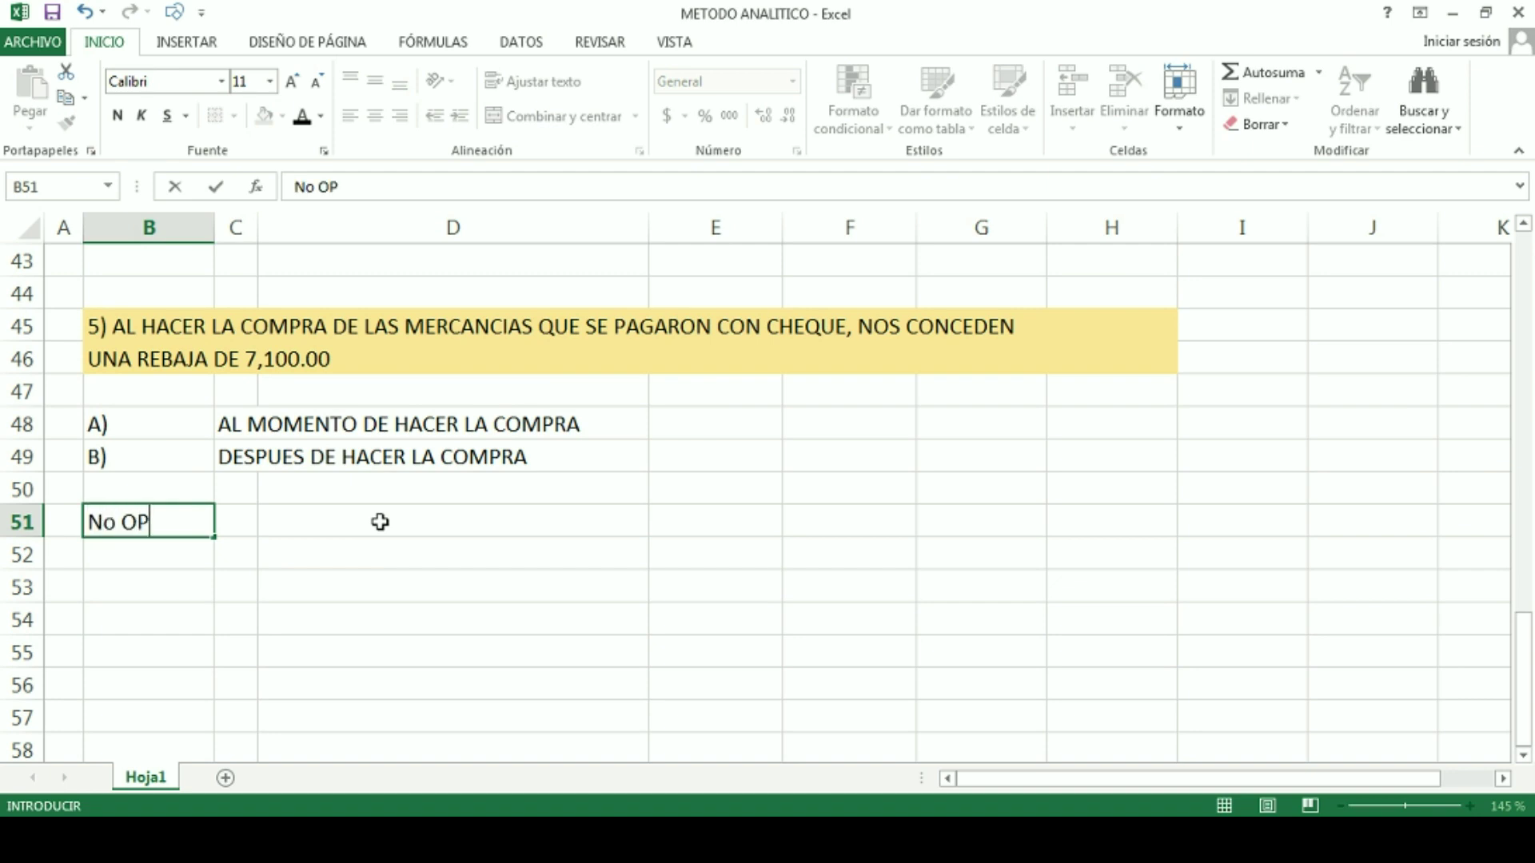
pyautogui.press('Tab')
pyautogui.write('CONCEPTO')
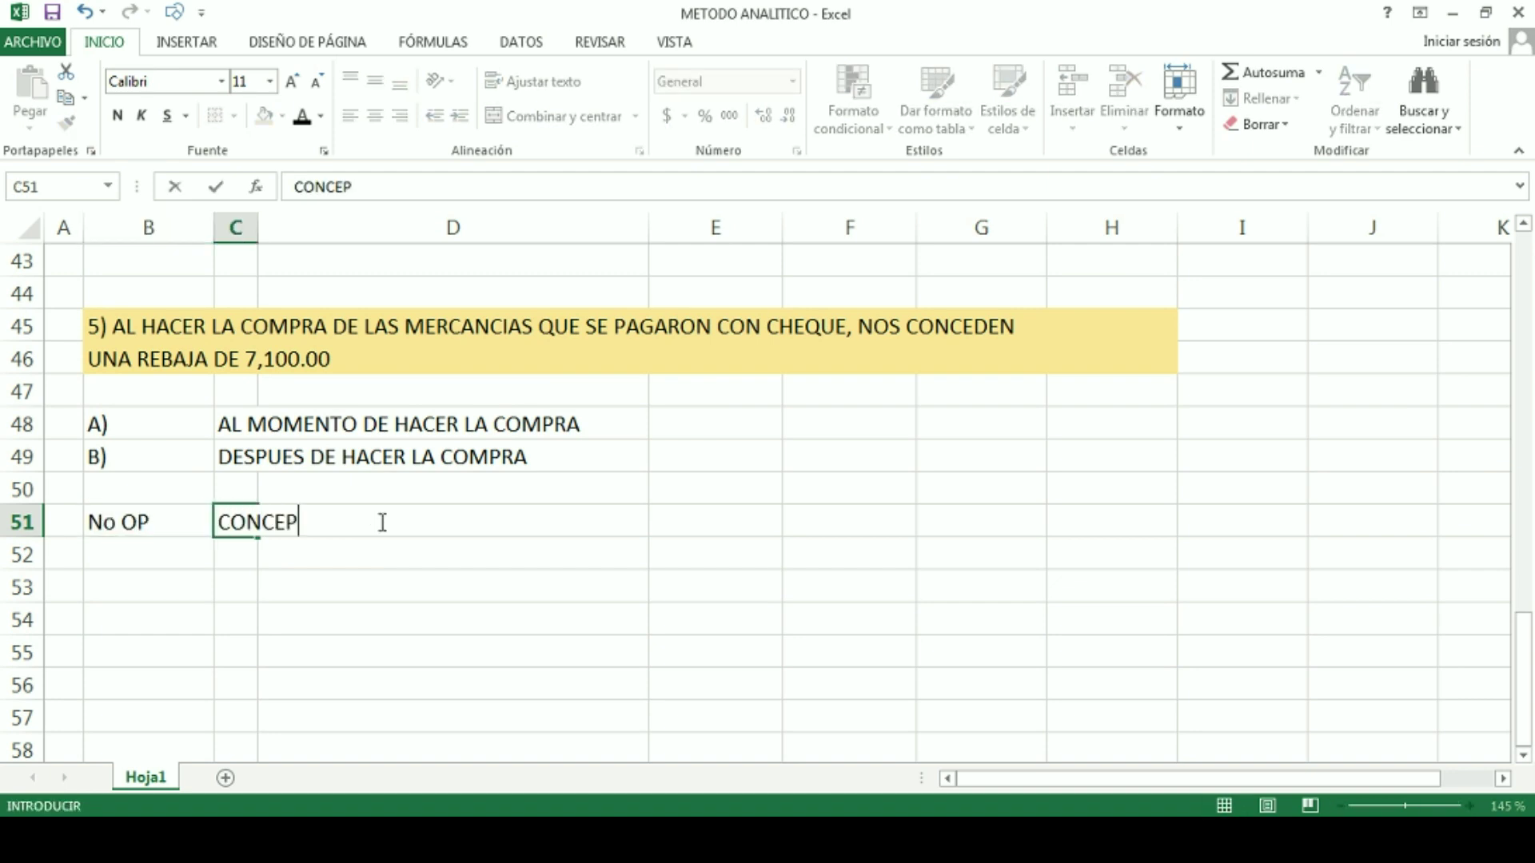
pyautogui.hotkey('ctrl', 'Return')
pyautogui.press('Tab')
pyautogui.press('Tab')
pyautogui.write('CARGO')
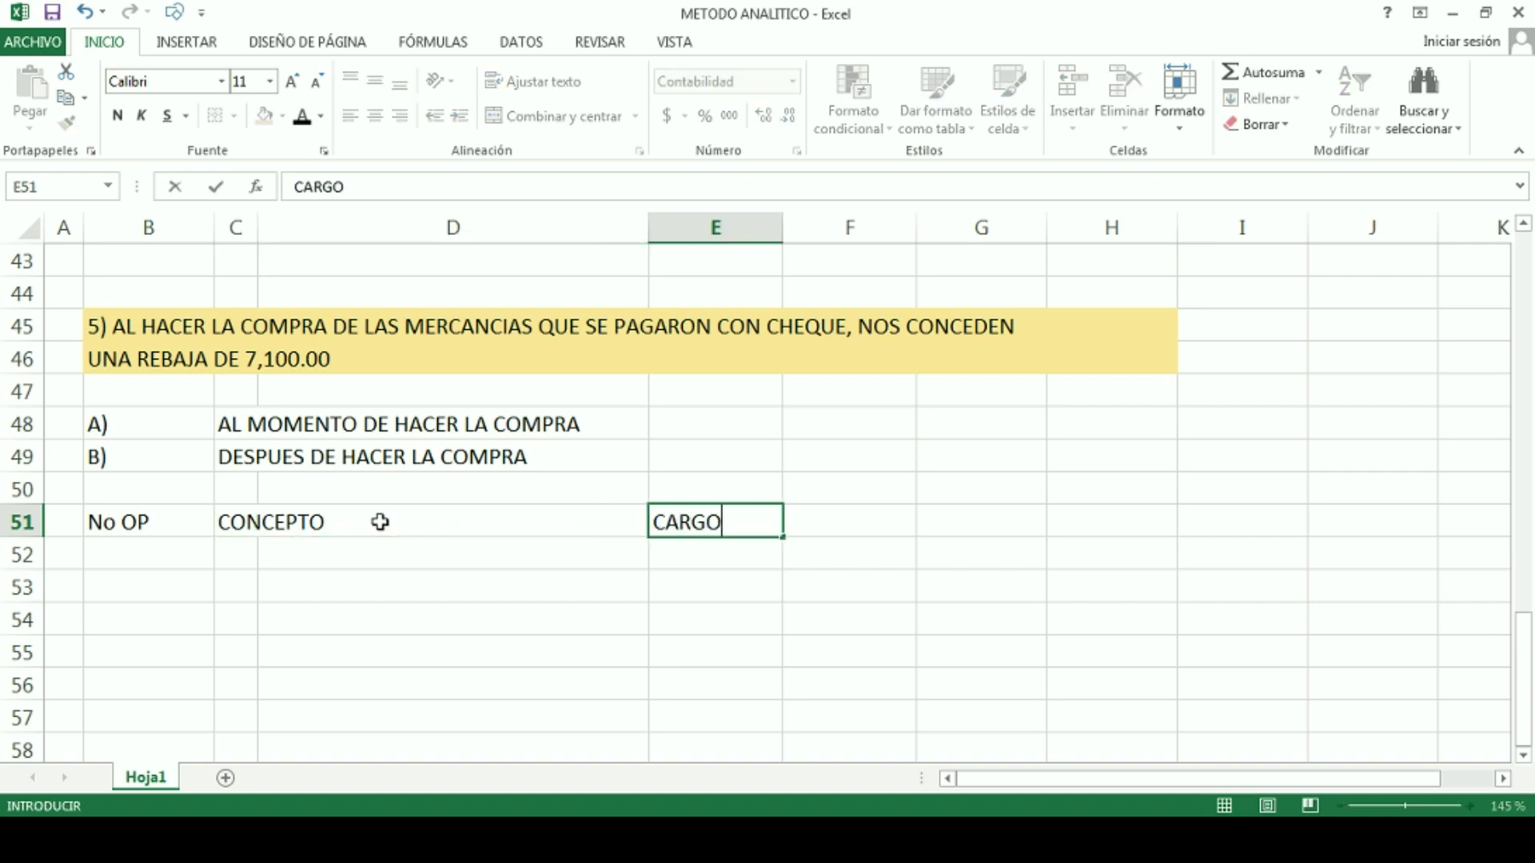
pyautogui.press('Tab')
pyautogui.write('ABONO')
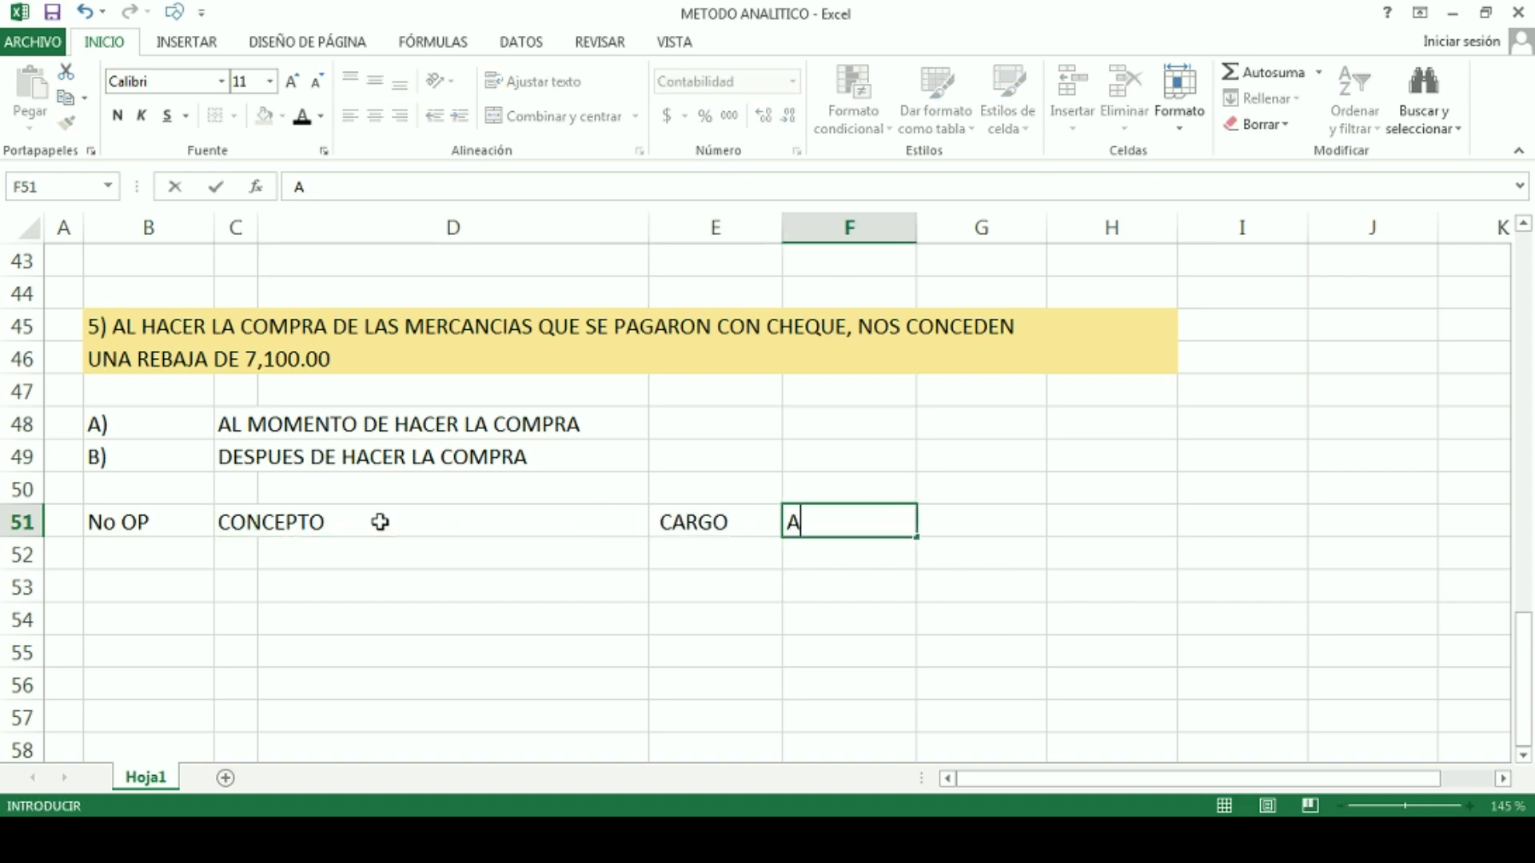
# Step: Apply a bold heading cell style with a blue bottom border to the journal headers in B51:F51
pyautogui.moveTo(119, 521); pyautogui.dragTo(800, 521)
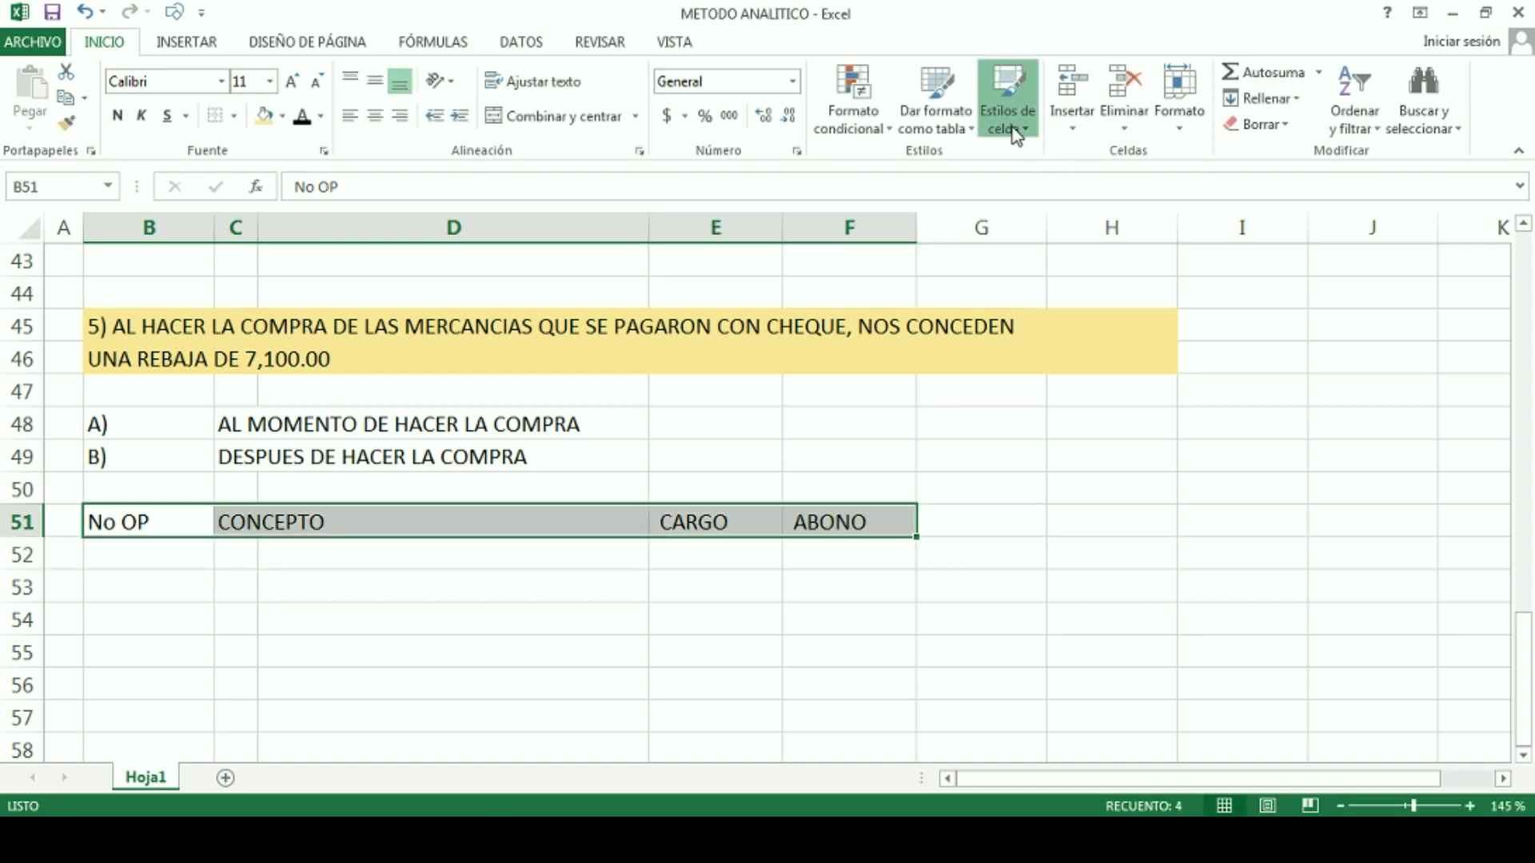
pyautogui.click(1011, 122)
pyautogui.click(1331, 329)
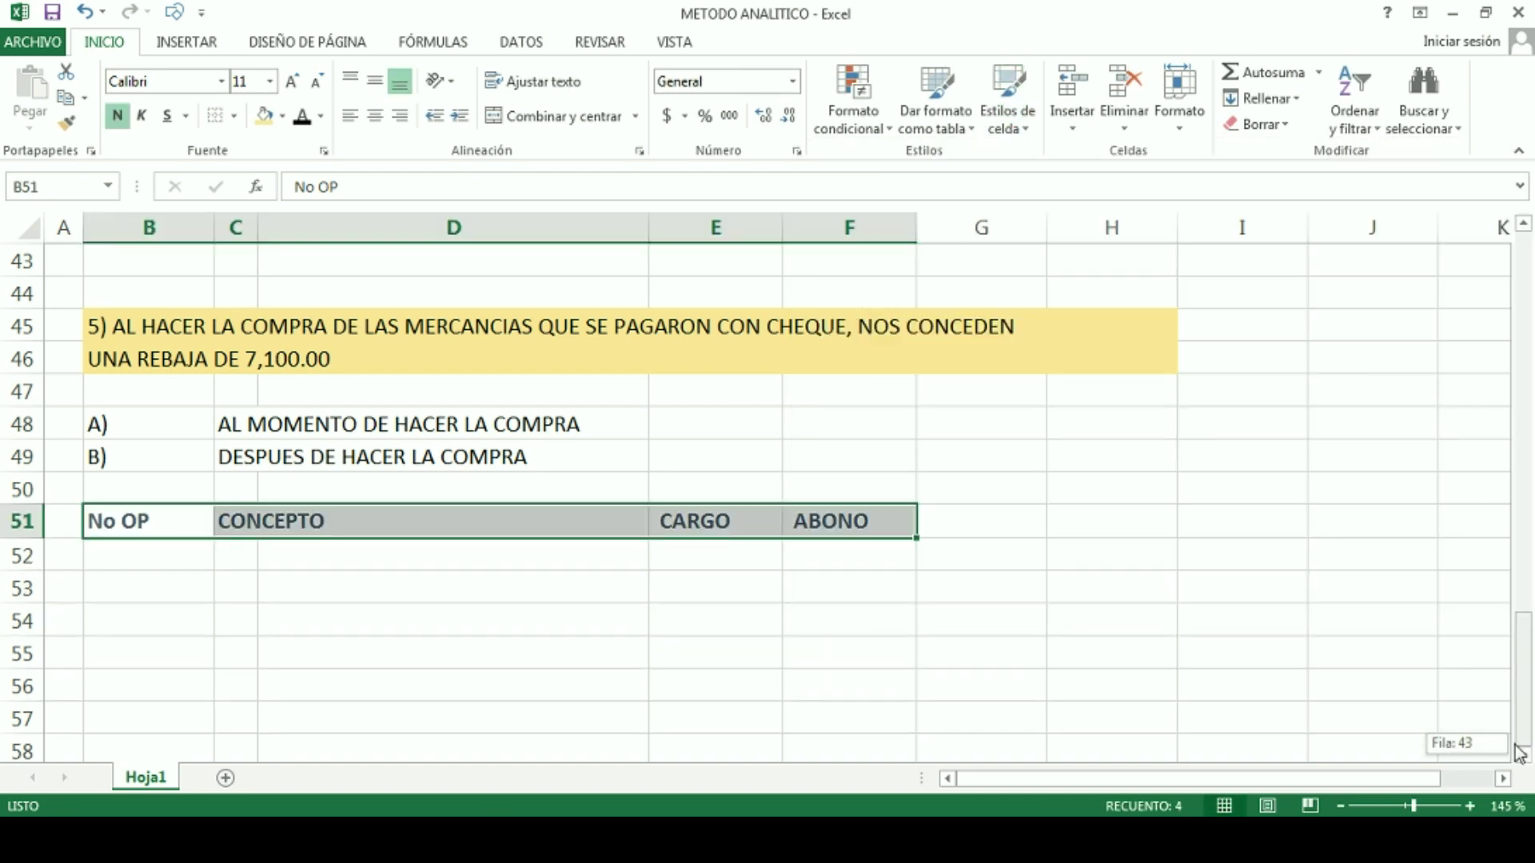
pyautogui.click(1524, 755)
pyautogui.click(1524, 755)
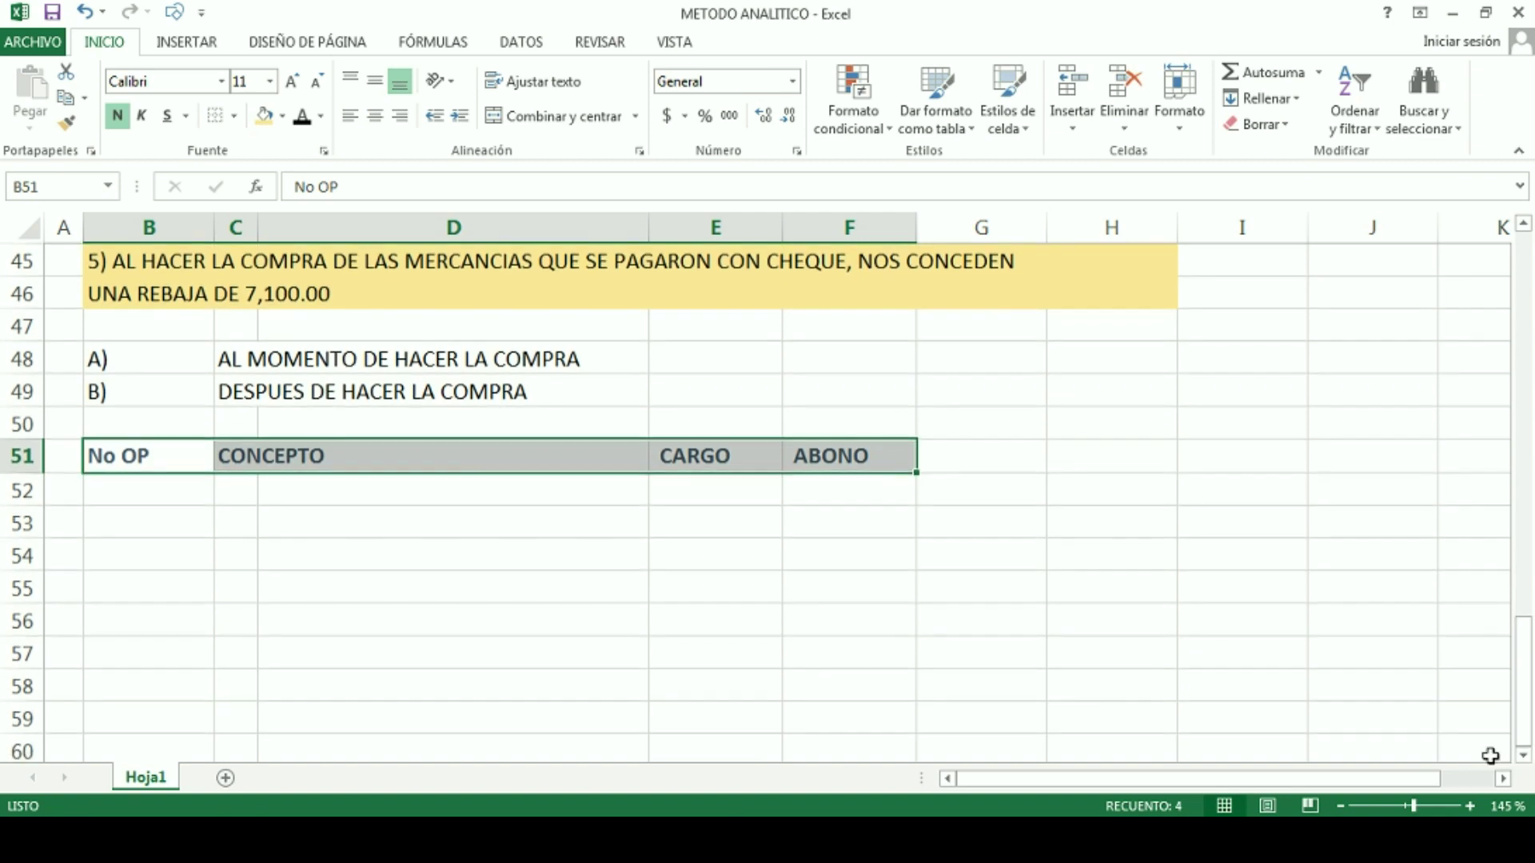
pyautogui.click(447, 649)
pyautogui.click(152, 489)
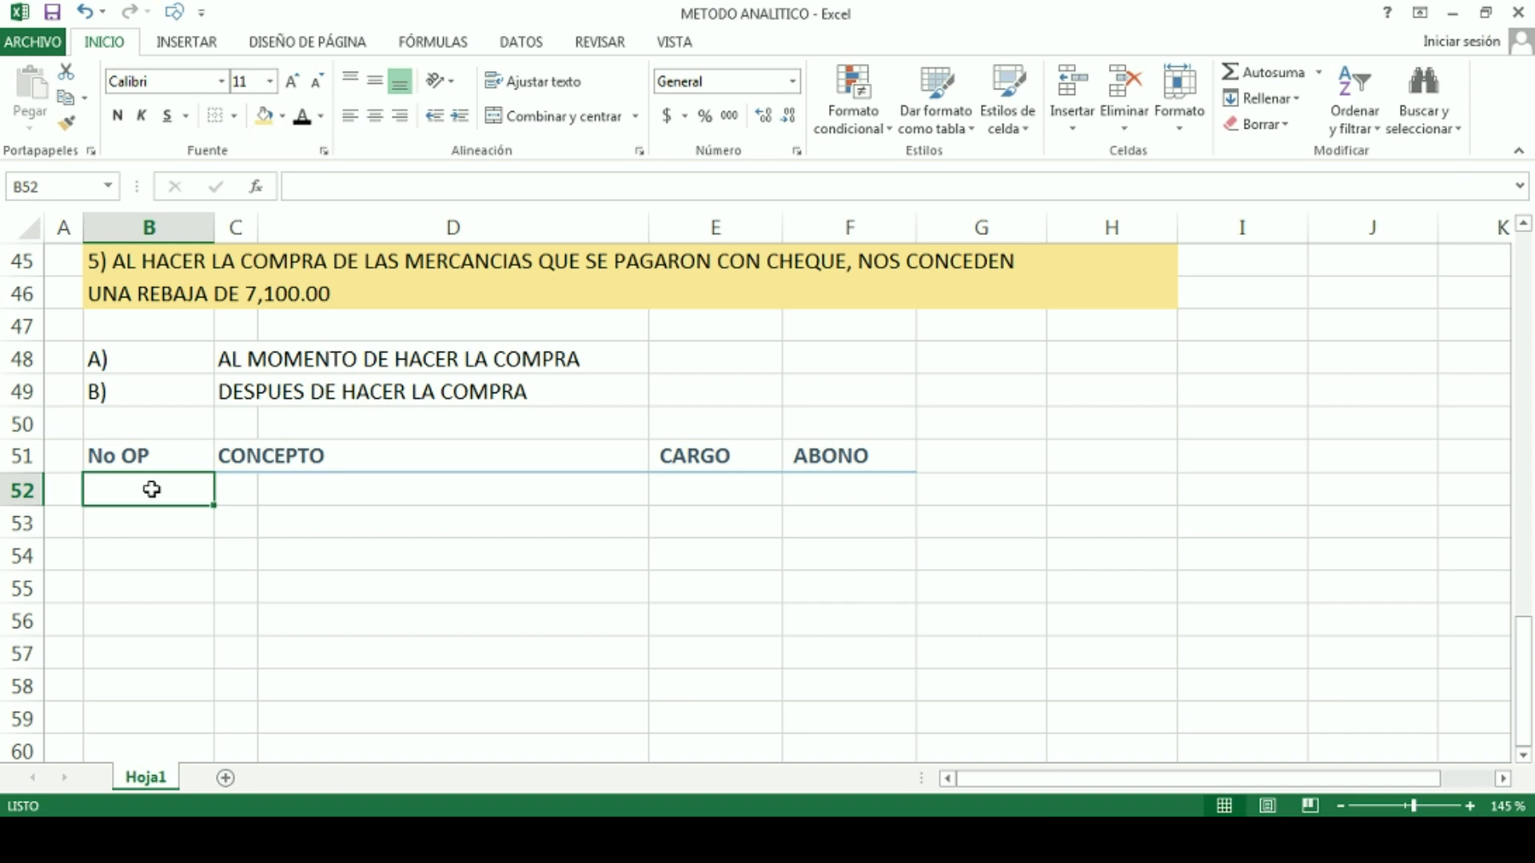
# Step: Append ". La compra fue de 67,000.00" to the end of the transaction 5 statement in B46
pyautogui.click(151, 296)
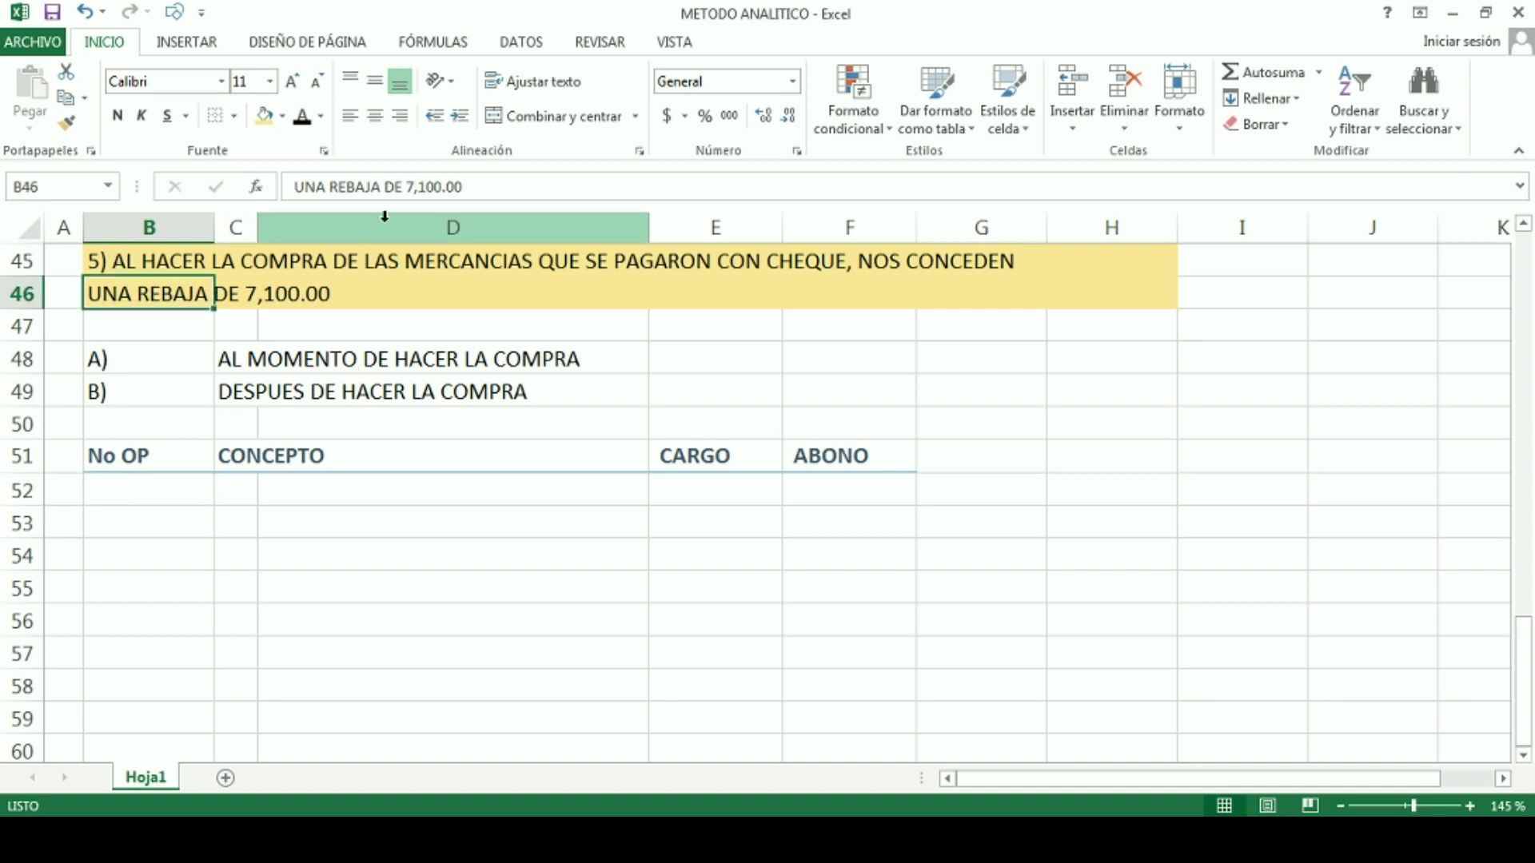
pyautogui.click(150, 268)
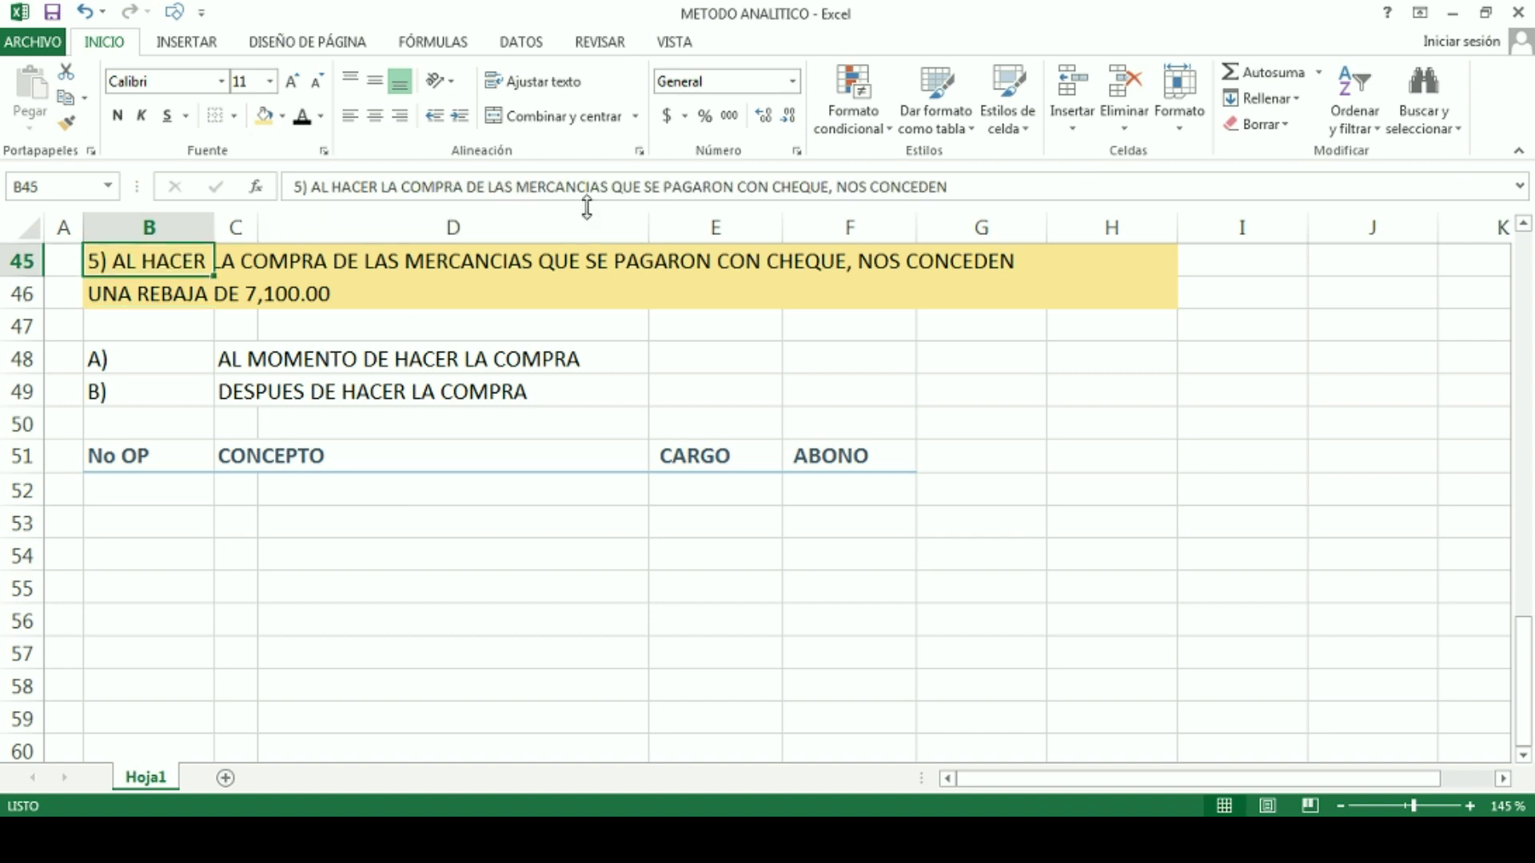
pyautogui.click(1013, 176)
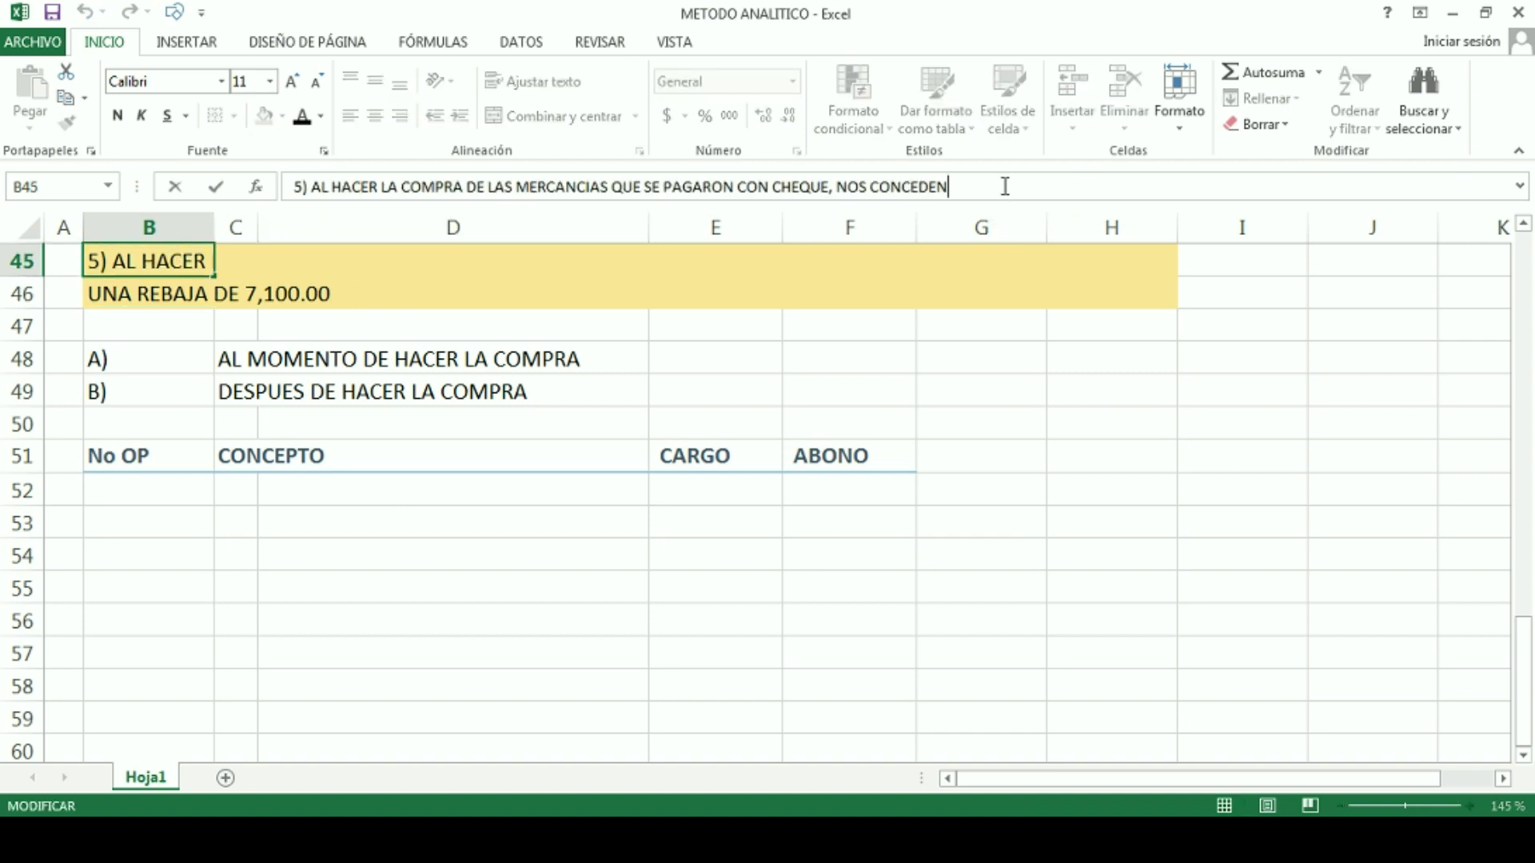
pyautogui.click(152, 289)
pyautogui.click(784, 187)
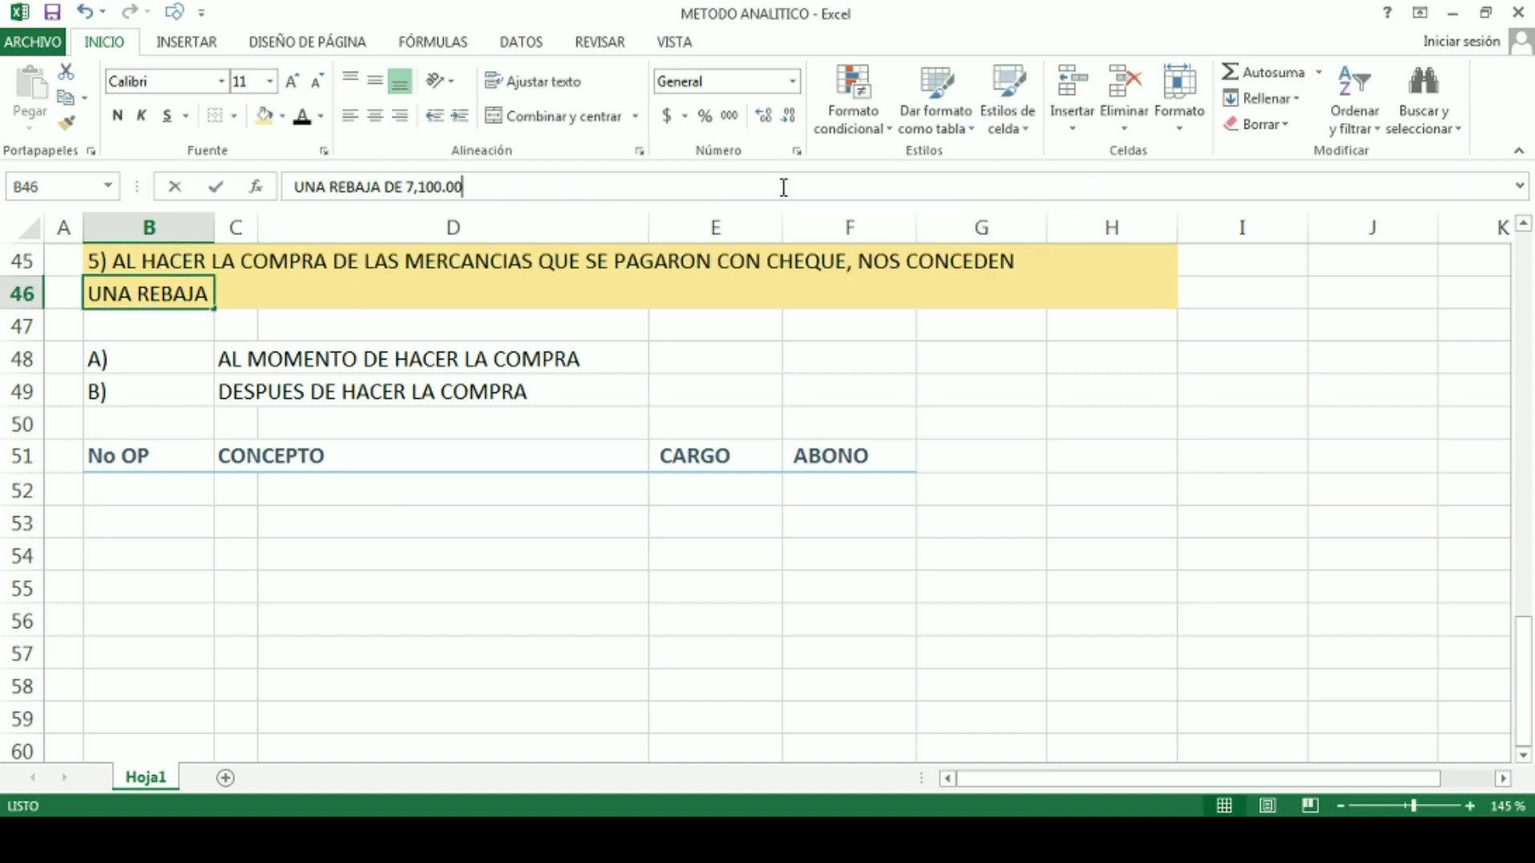
pyautogui.write('. La ')
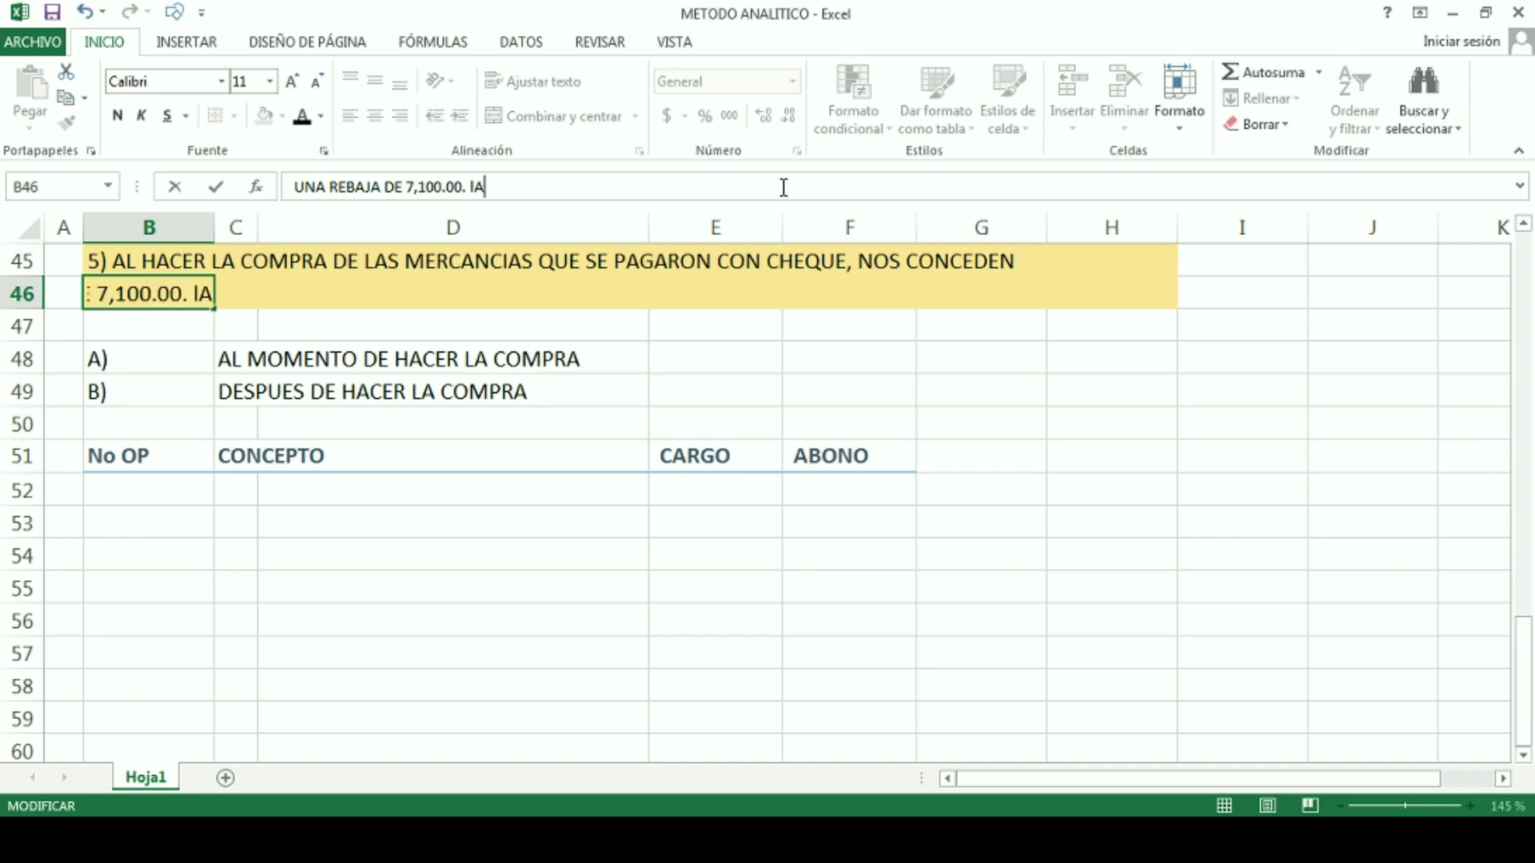
pyautogui.write('compra ')
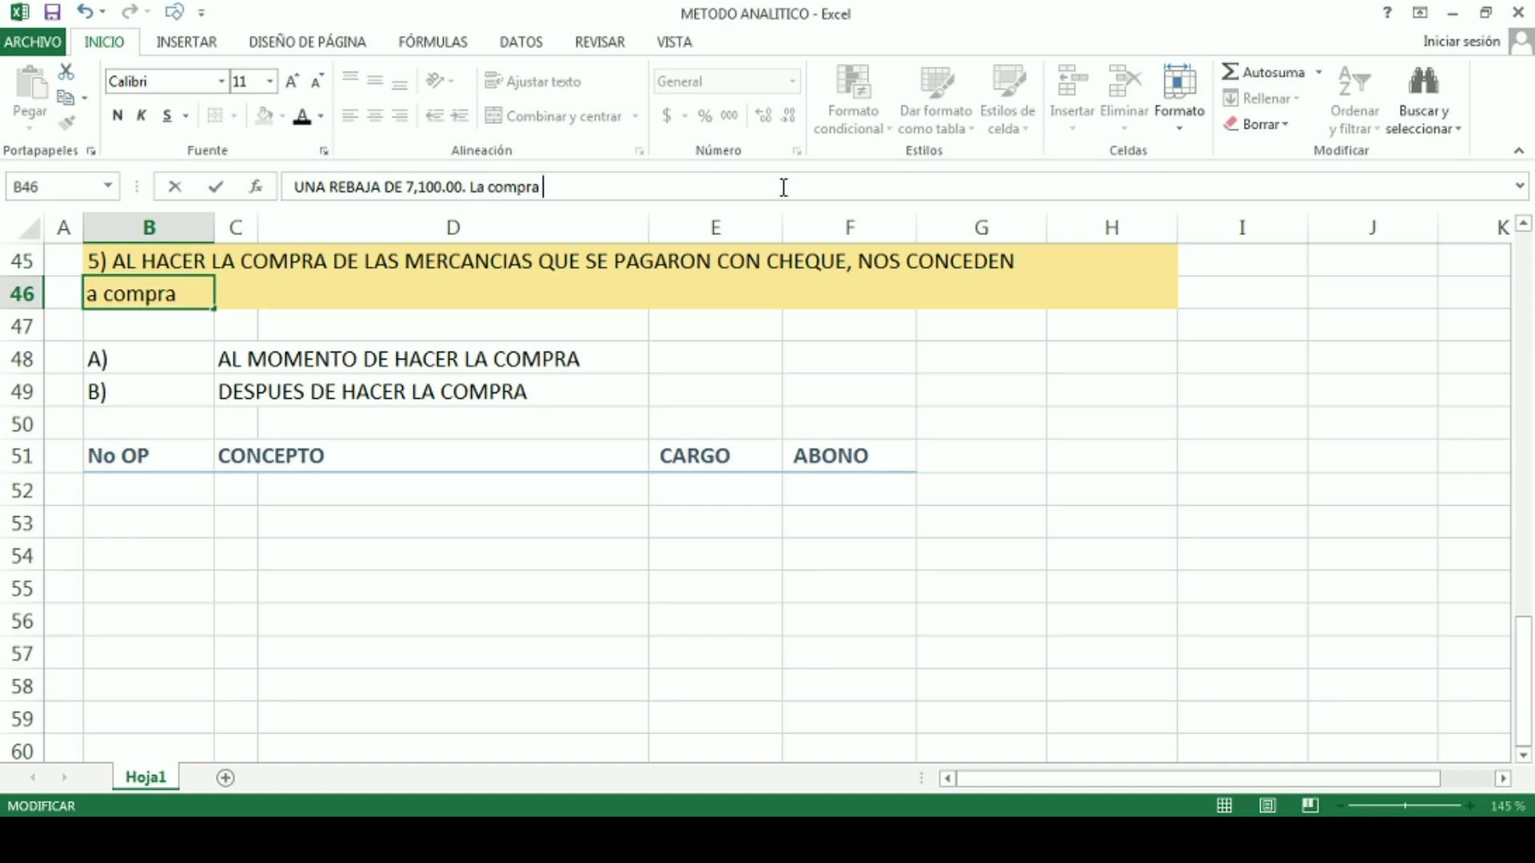
pyautogui.write('fue de ')
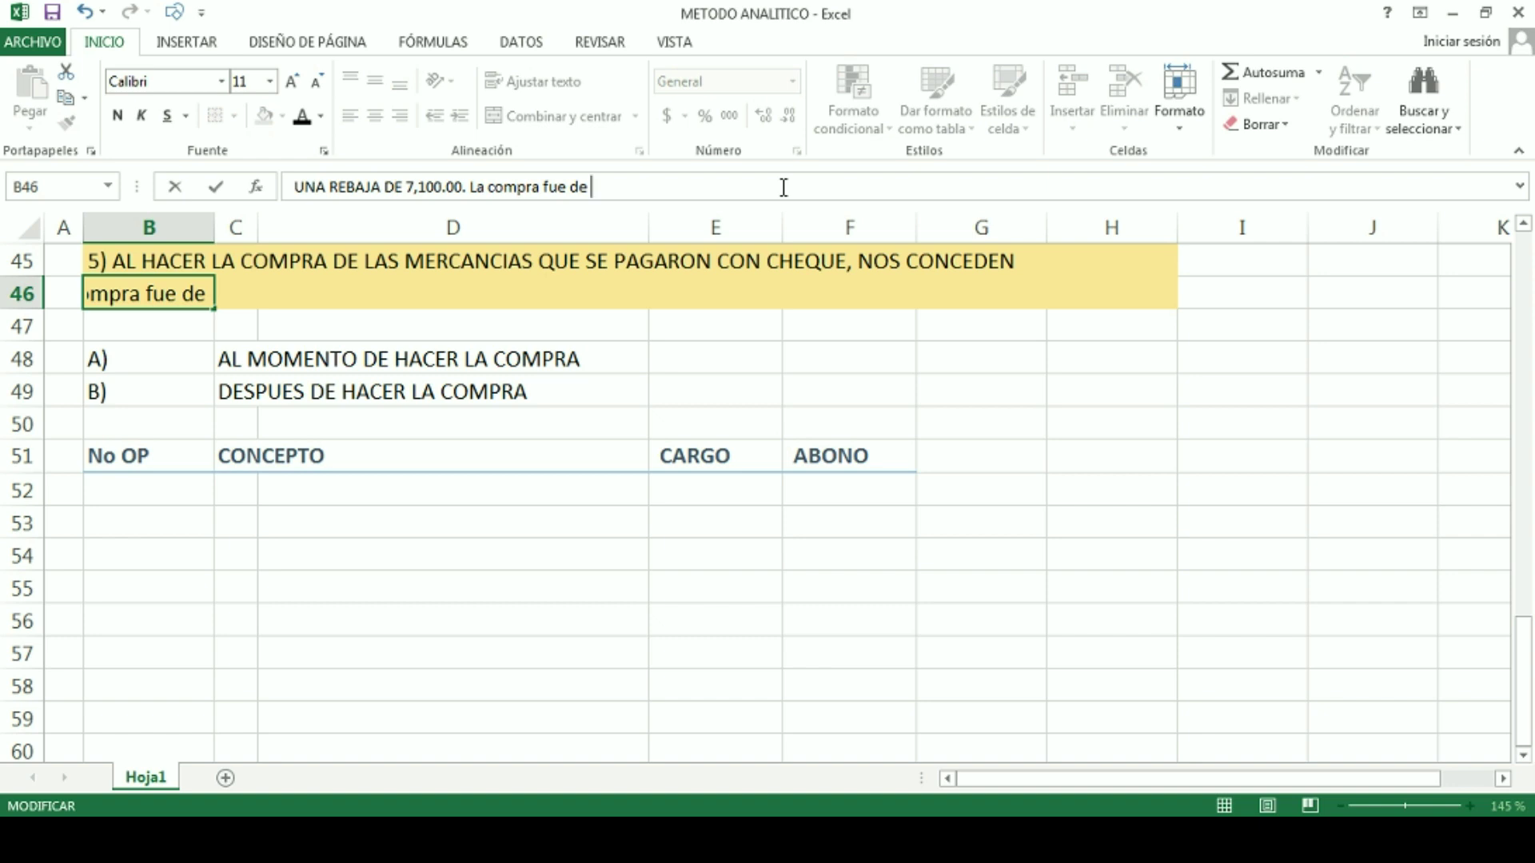
pyautogui.write('67,0')
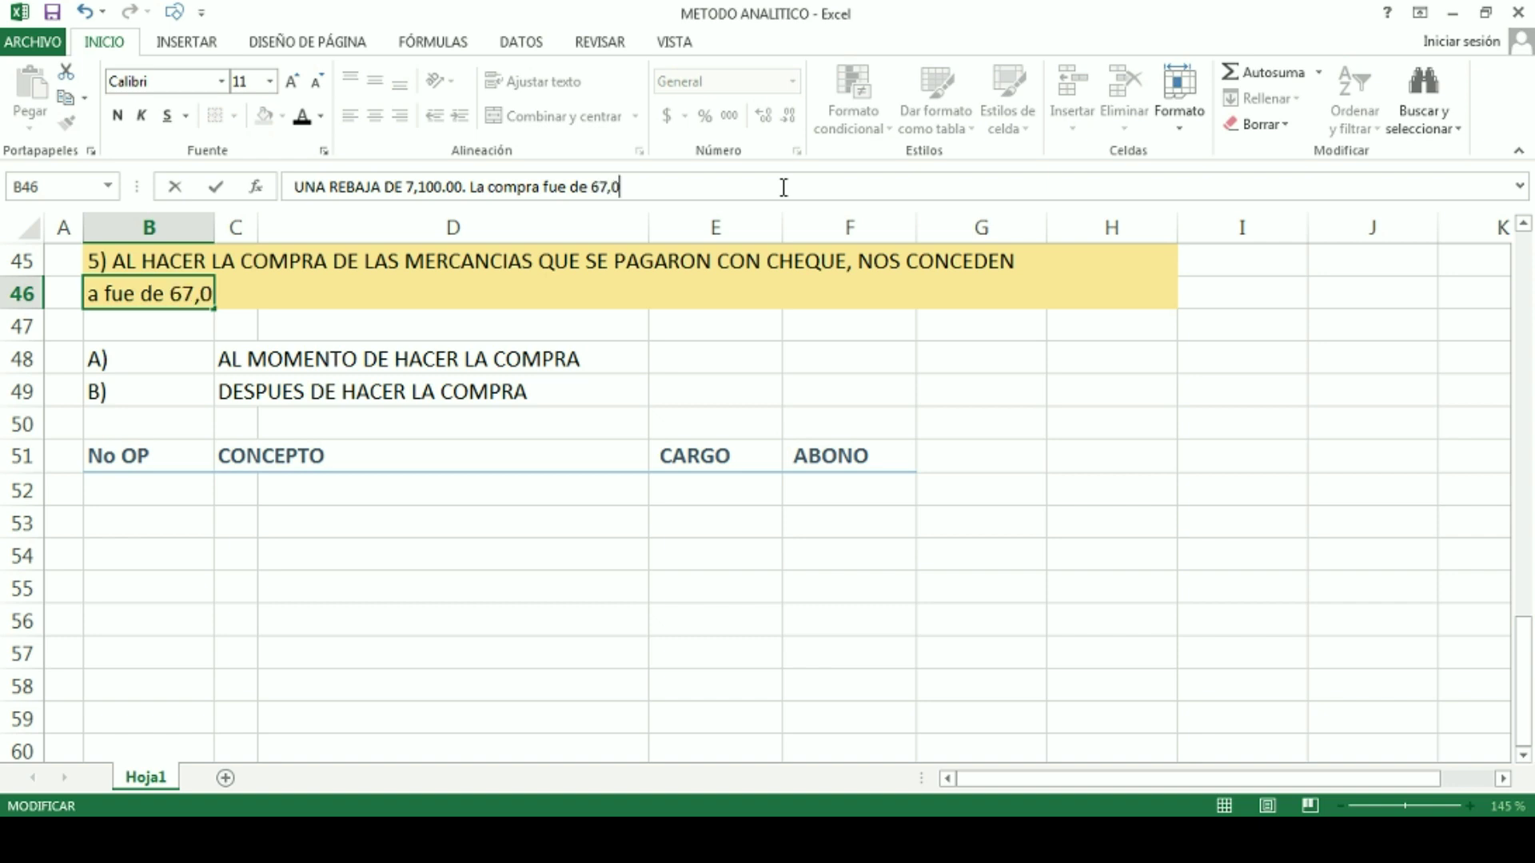
pyautogui.write('00.00')
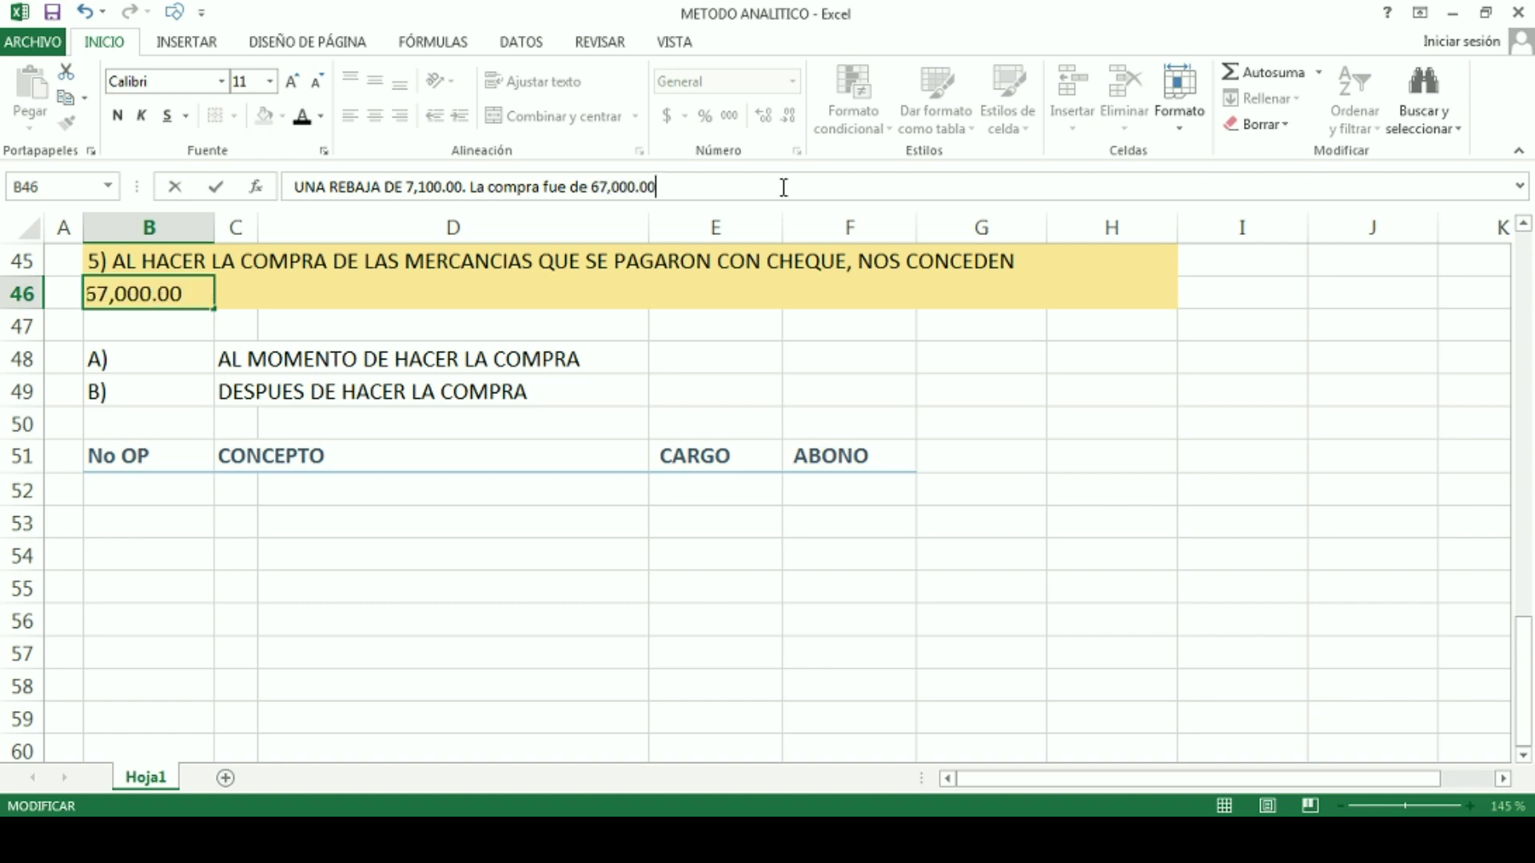
pyautogui.press('Return')
# Step: Try to enter "5 a" as the operation number in B52
pyautogui.click(137, 462)
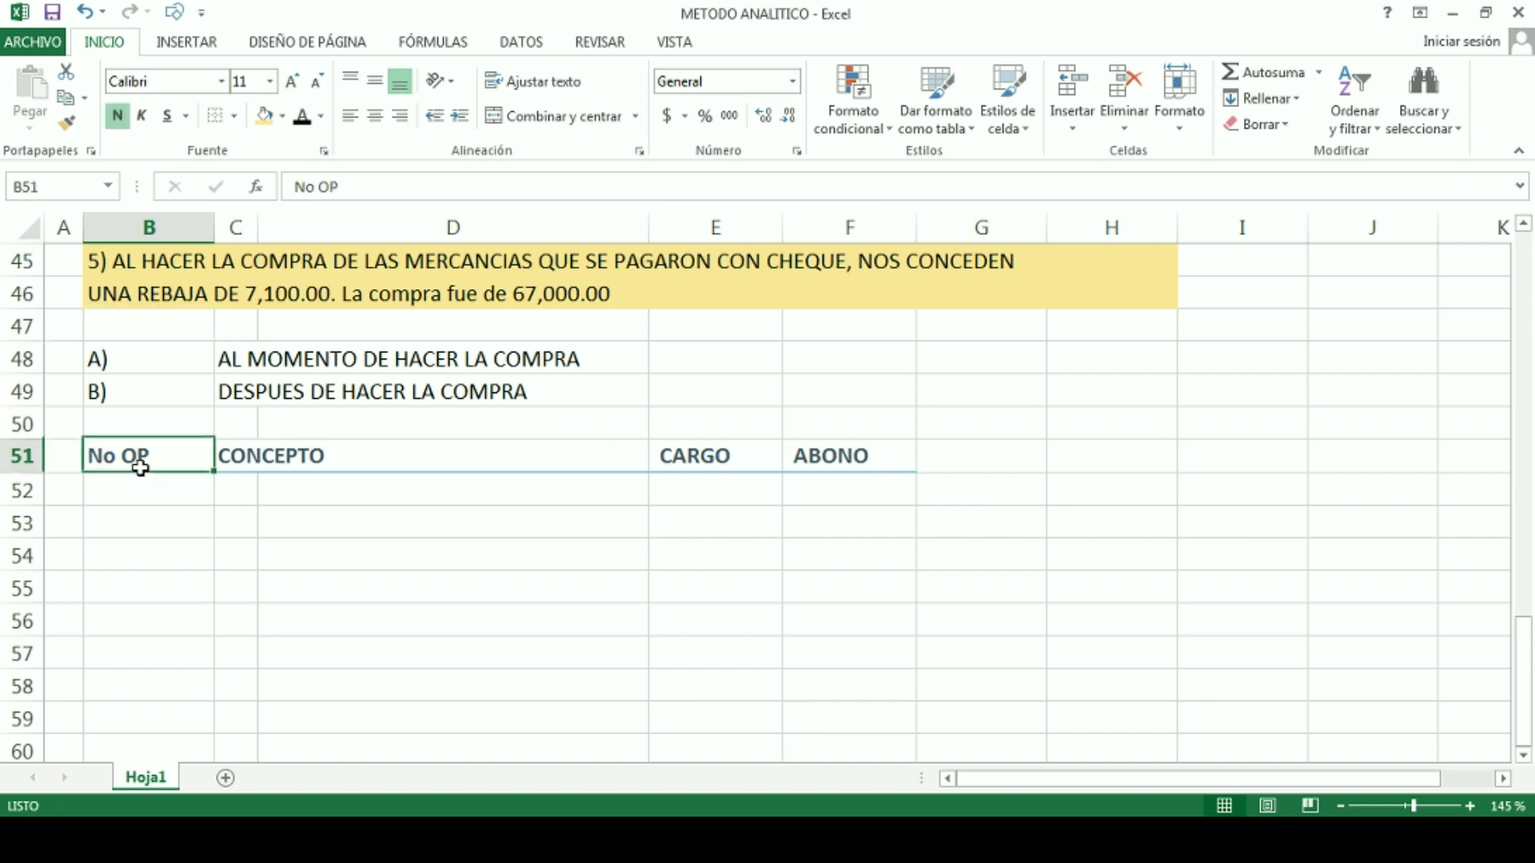
pyautogui.click(140, 499)
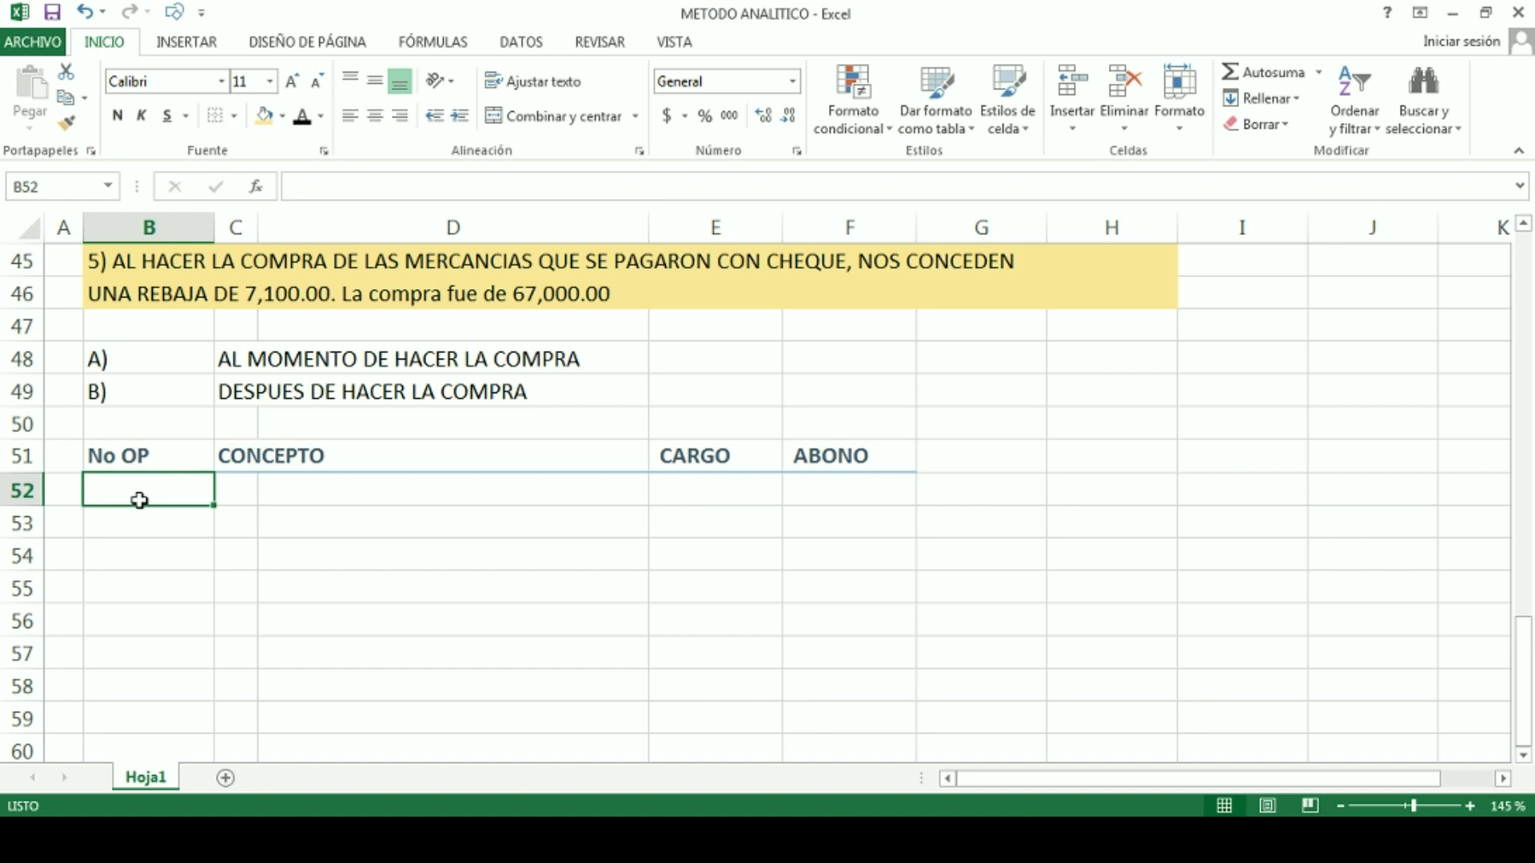
pyautogui.write('5 a')
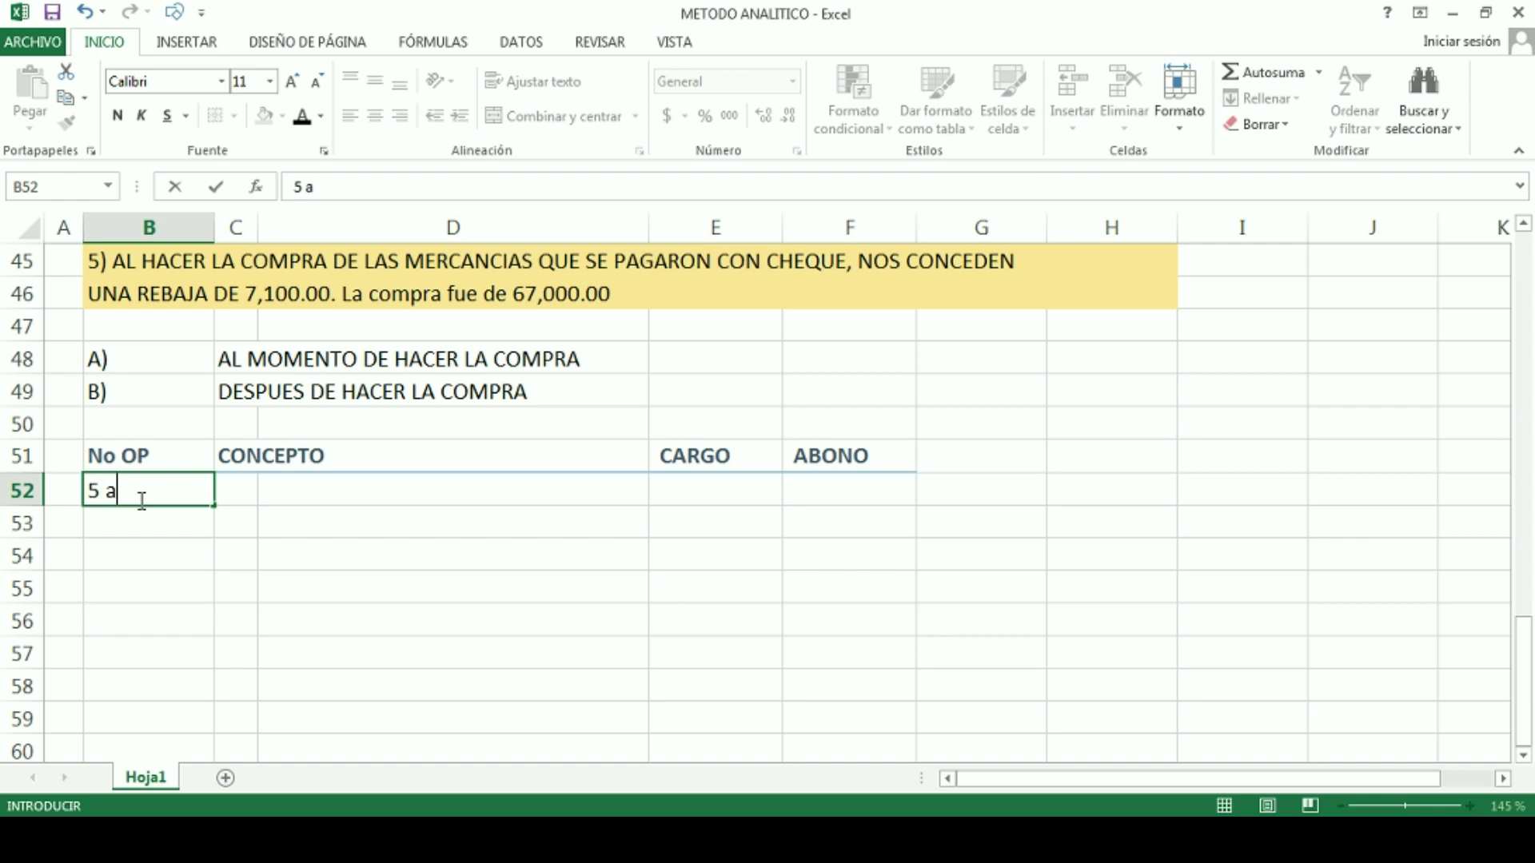
pyautogui.press('BackSpace')
pyautogui.write('a')
pyautogui.press('Tab')
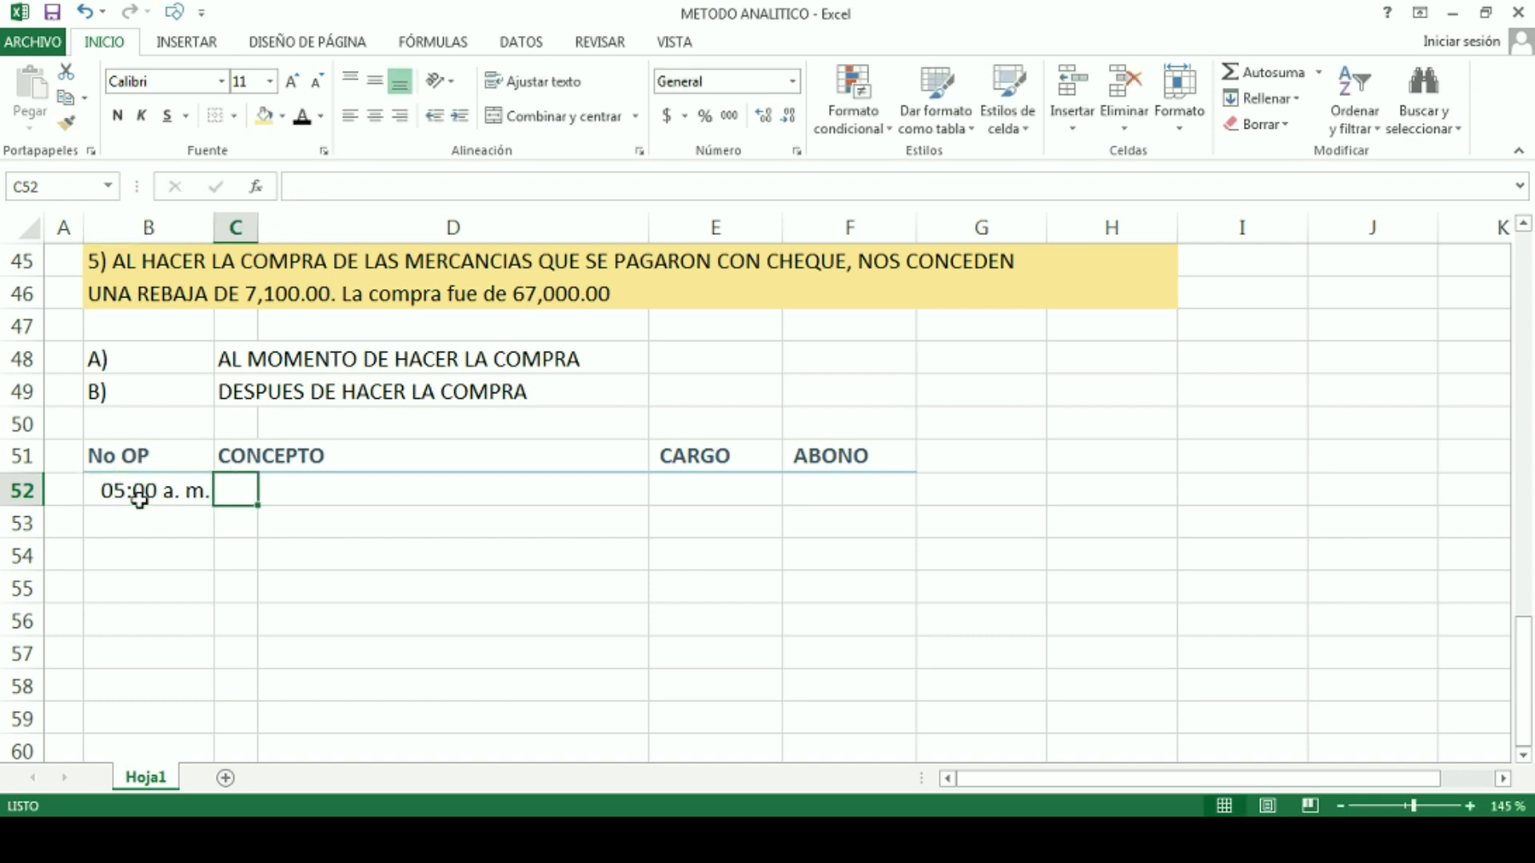
# Step: Replace the operation number in B52 with "5 A)"
pyautogui.click(139, 497)
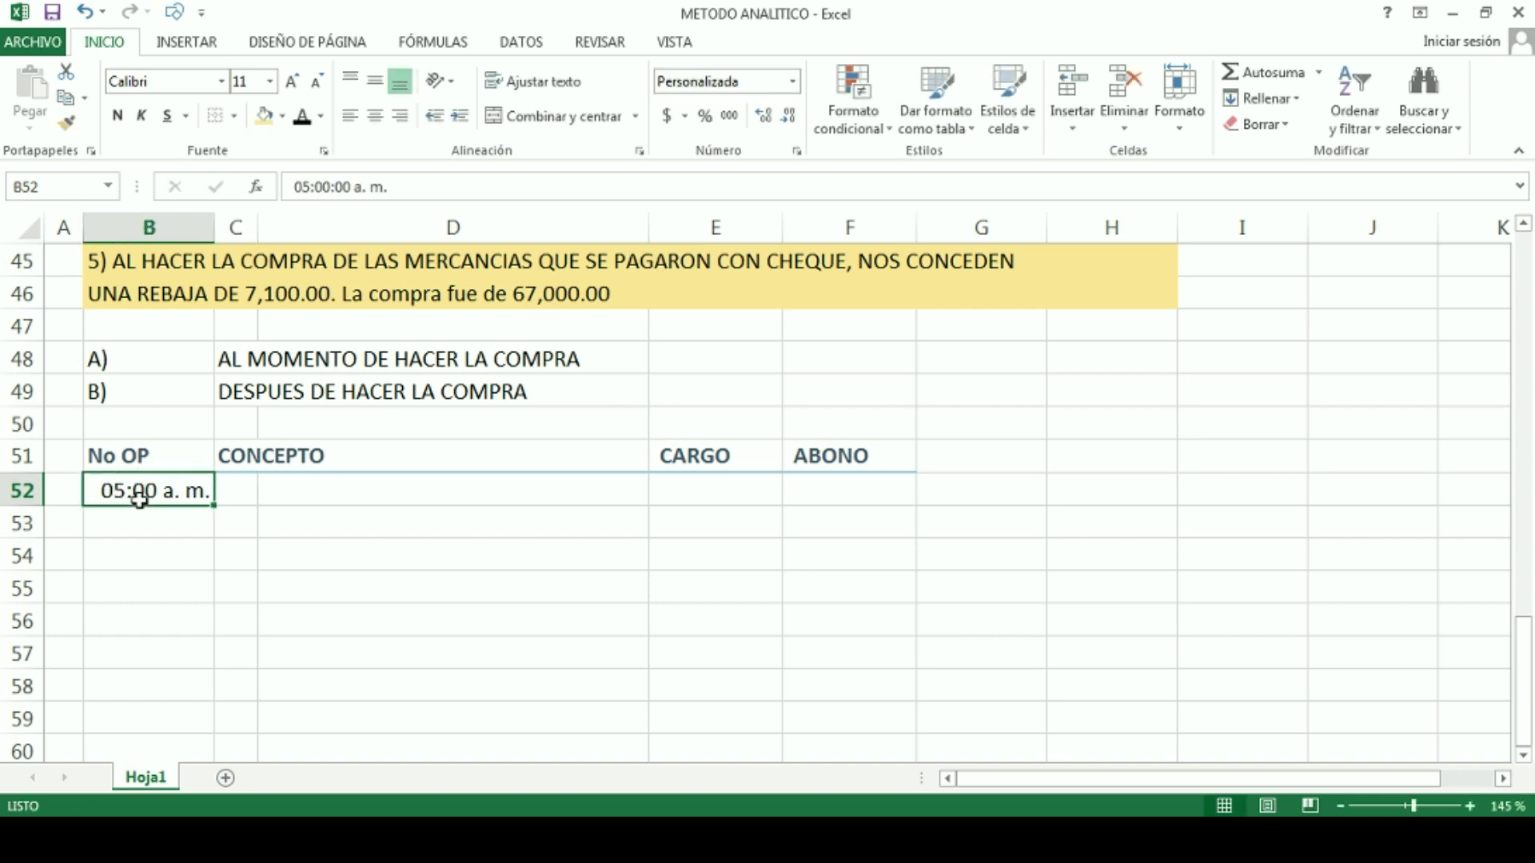
pyautogui.write('5 (')
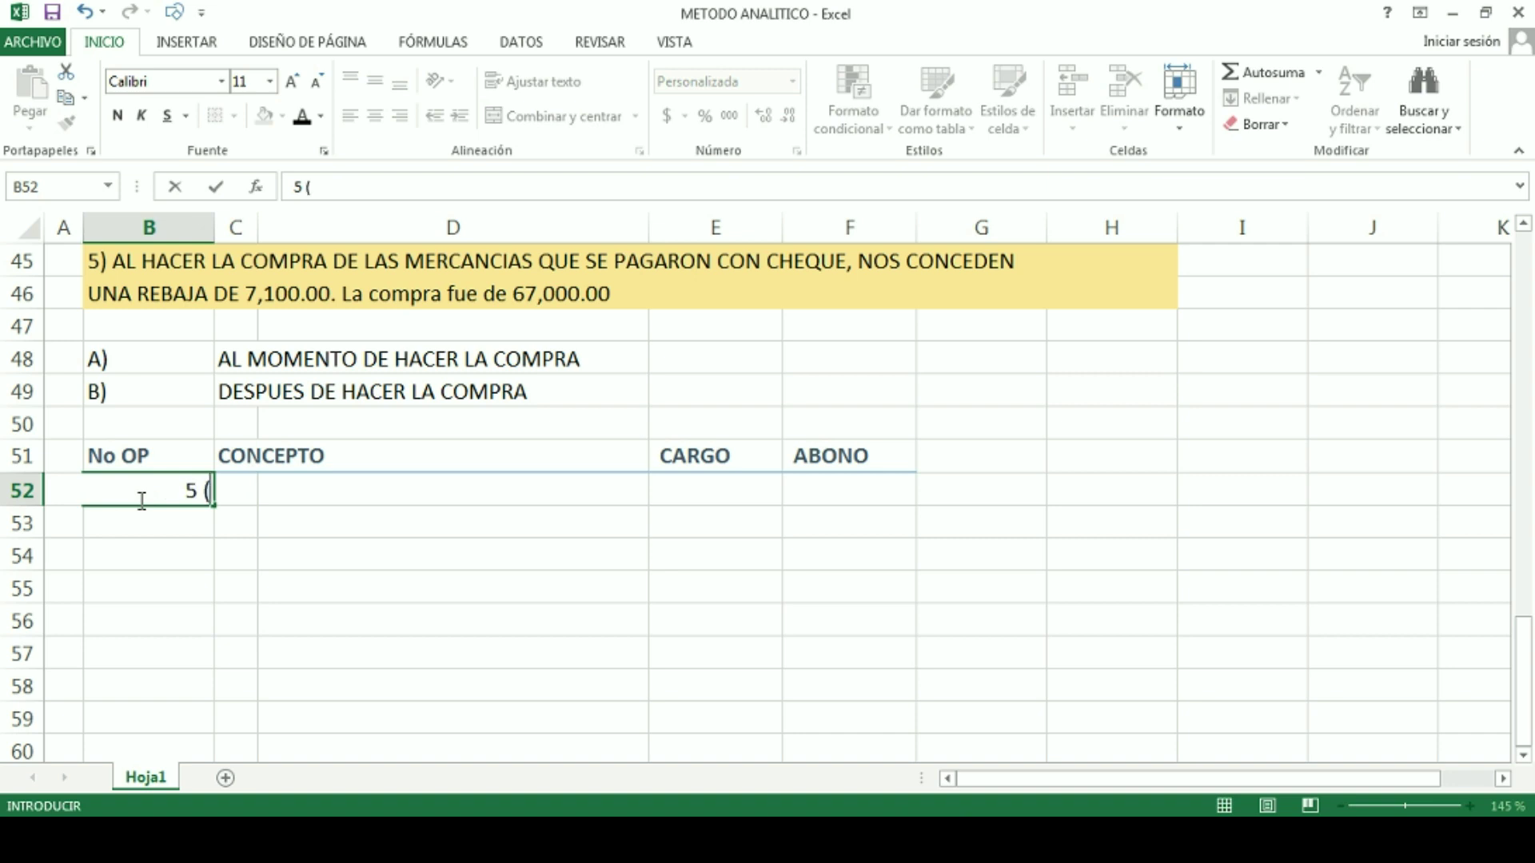
pyautogui.write('A')
pyautogui.press('BackSpace')
pyautogui.press('BackSpace')
pyautogui.press('BackSpace')
pyautogui.write('A)')
pyautogui.press('Tab')
# Step: Enter "COMPRA" as the concept in C52 with a CARGO amount of 67000 in E52
pyautogui.press('Tab')
pyautogui.press('Left')
pyautogui.write('COMPRAS')
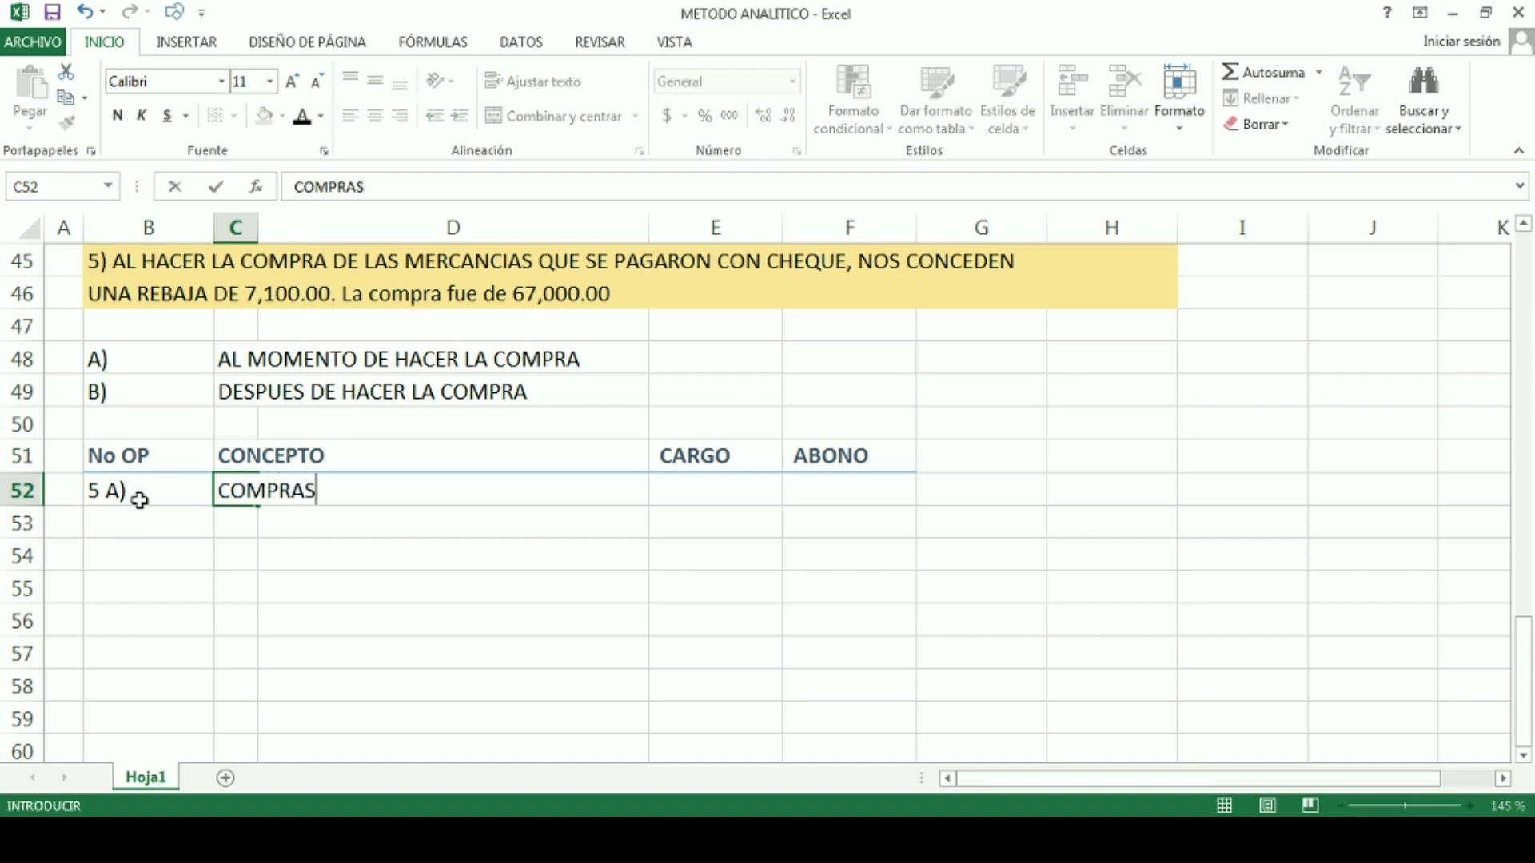
pyautogui.press('BackSpace')
pyautogui.press('Tab')
pyautogui.press('Tab')
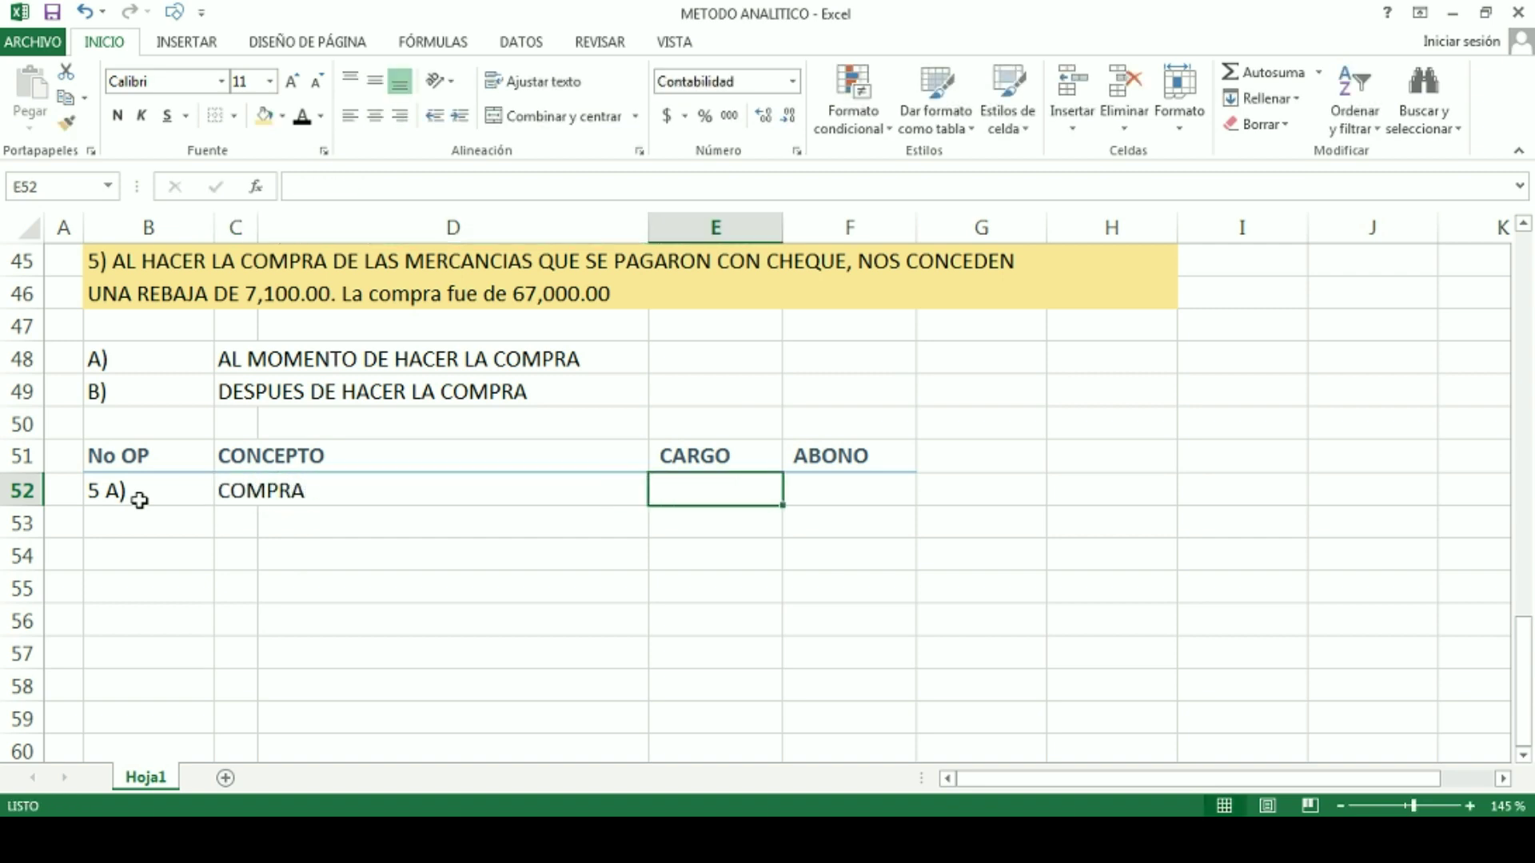
pyautogui.write('67000')
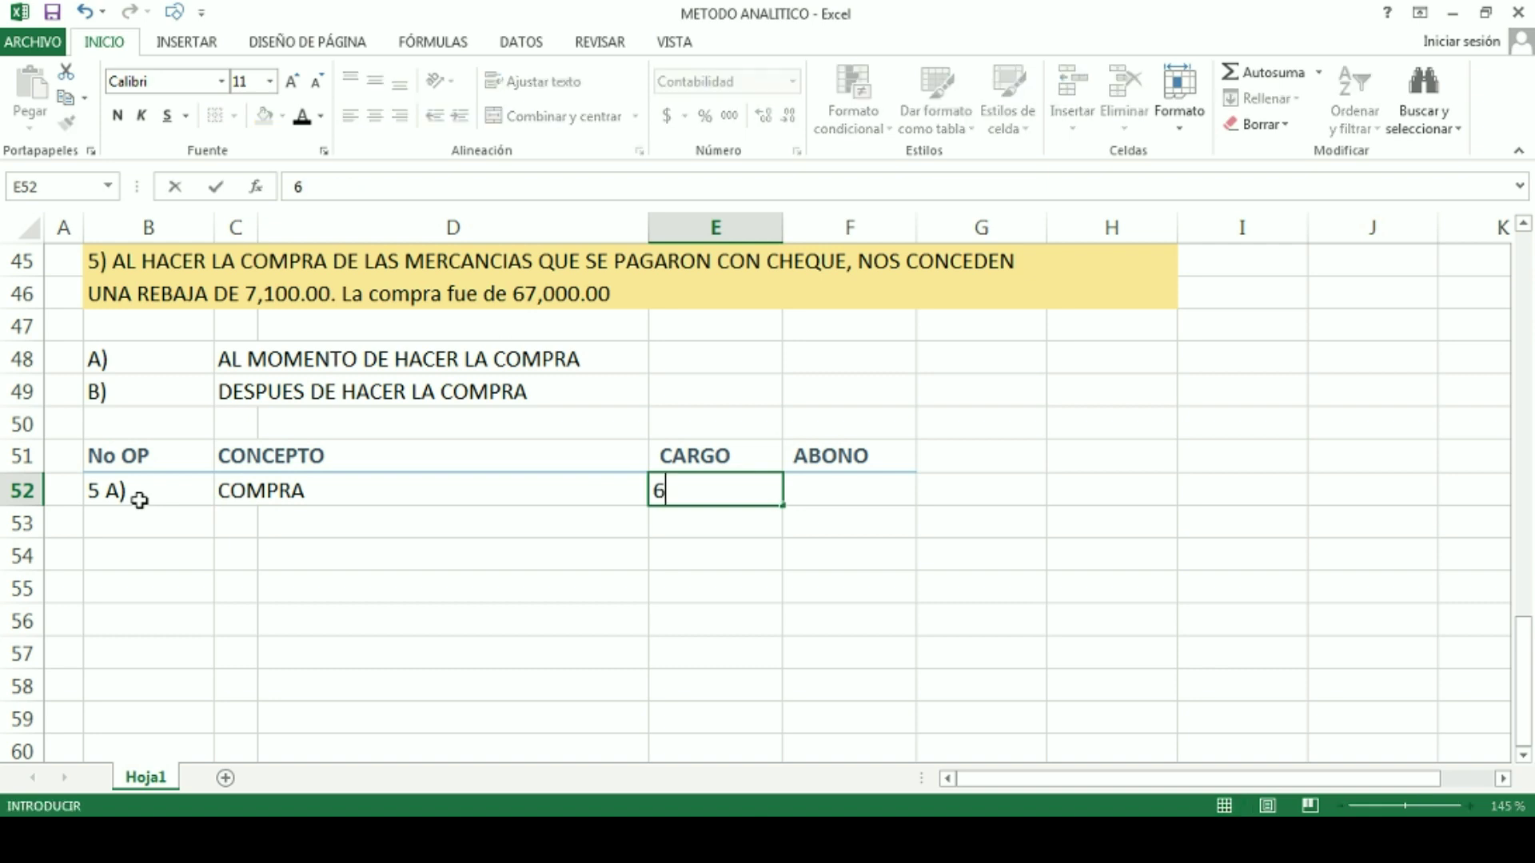
pyautogui.press('Return')
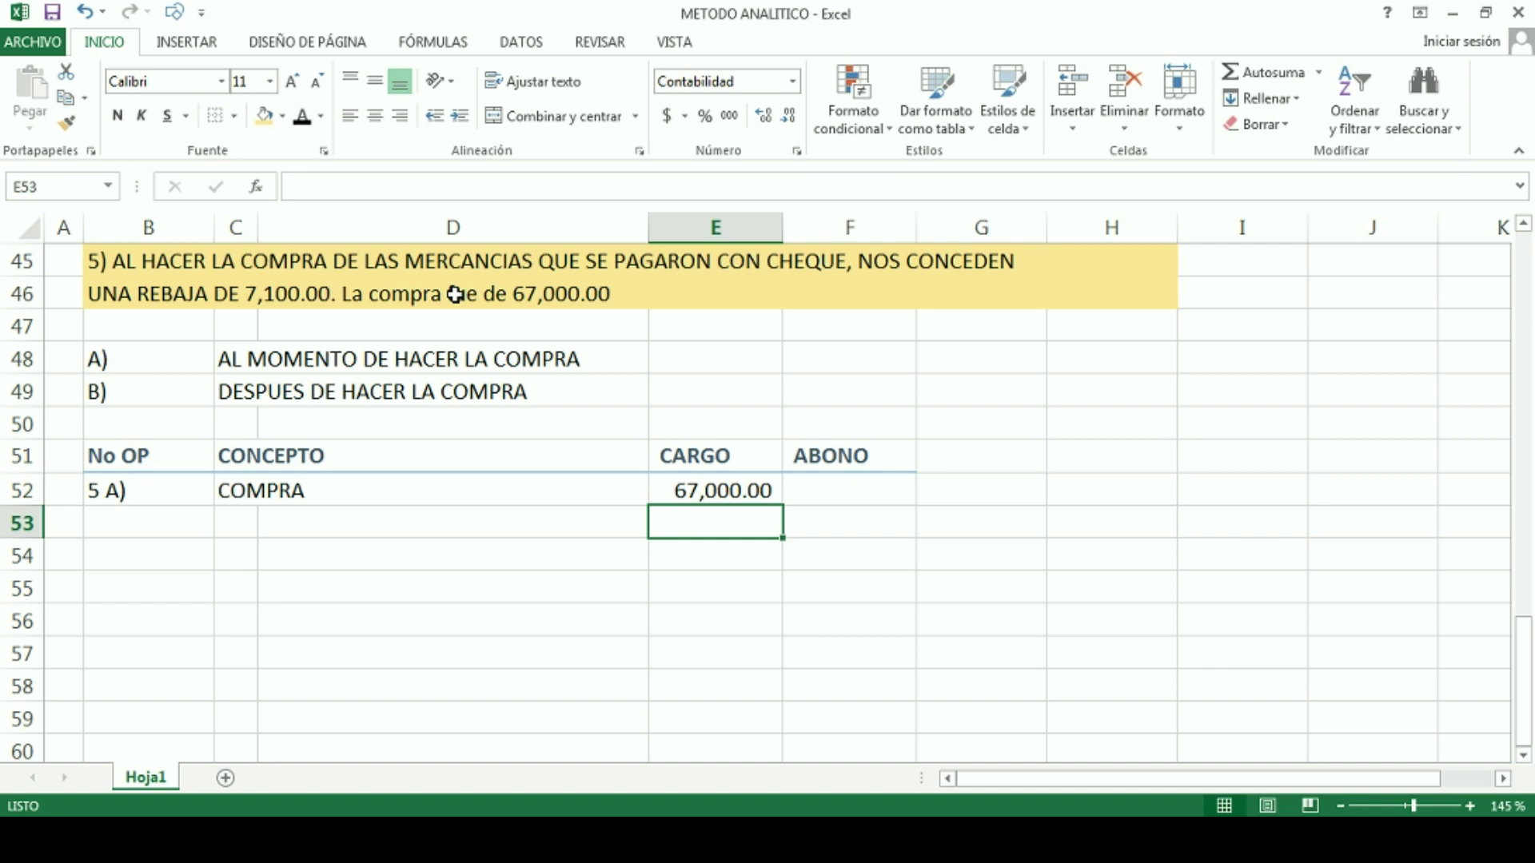
# Step: Enter "DESCUENTO SOBRE COMPRA" in D53 with an ABONO amount of 7100 in F53
pyautogui.press('Left')
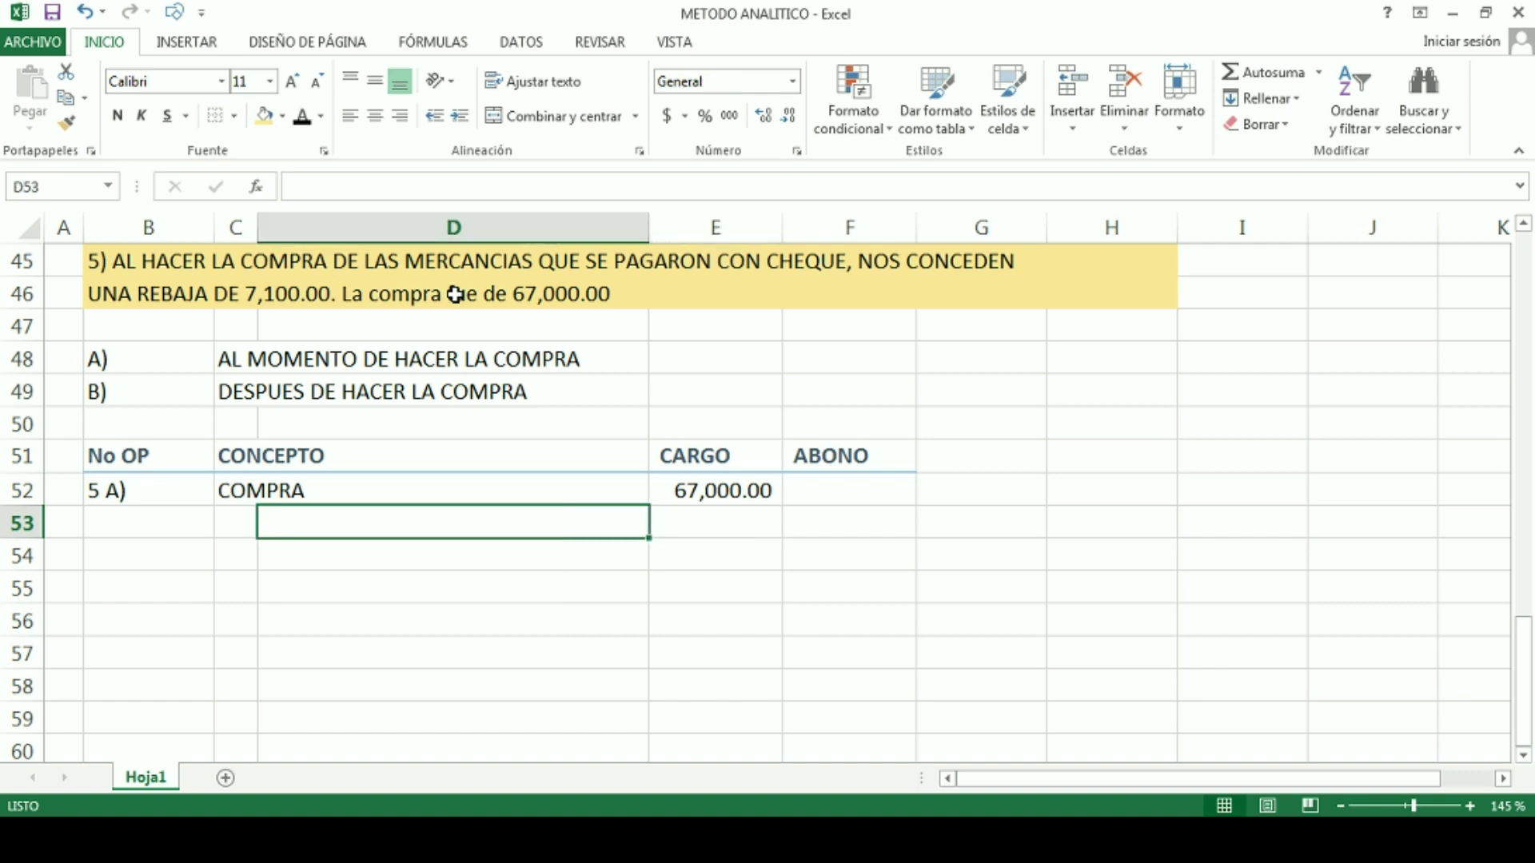
pyautogui.write('DESCUENTO')
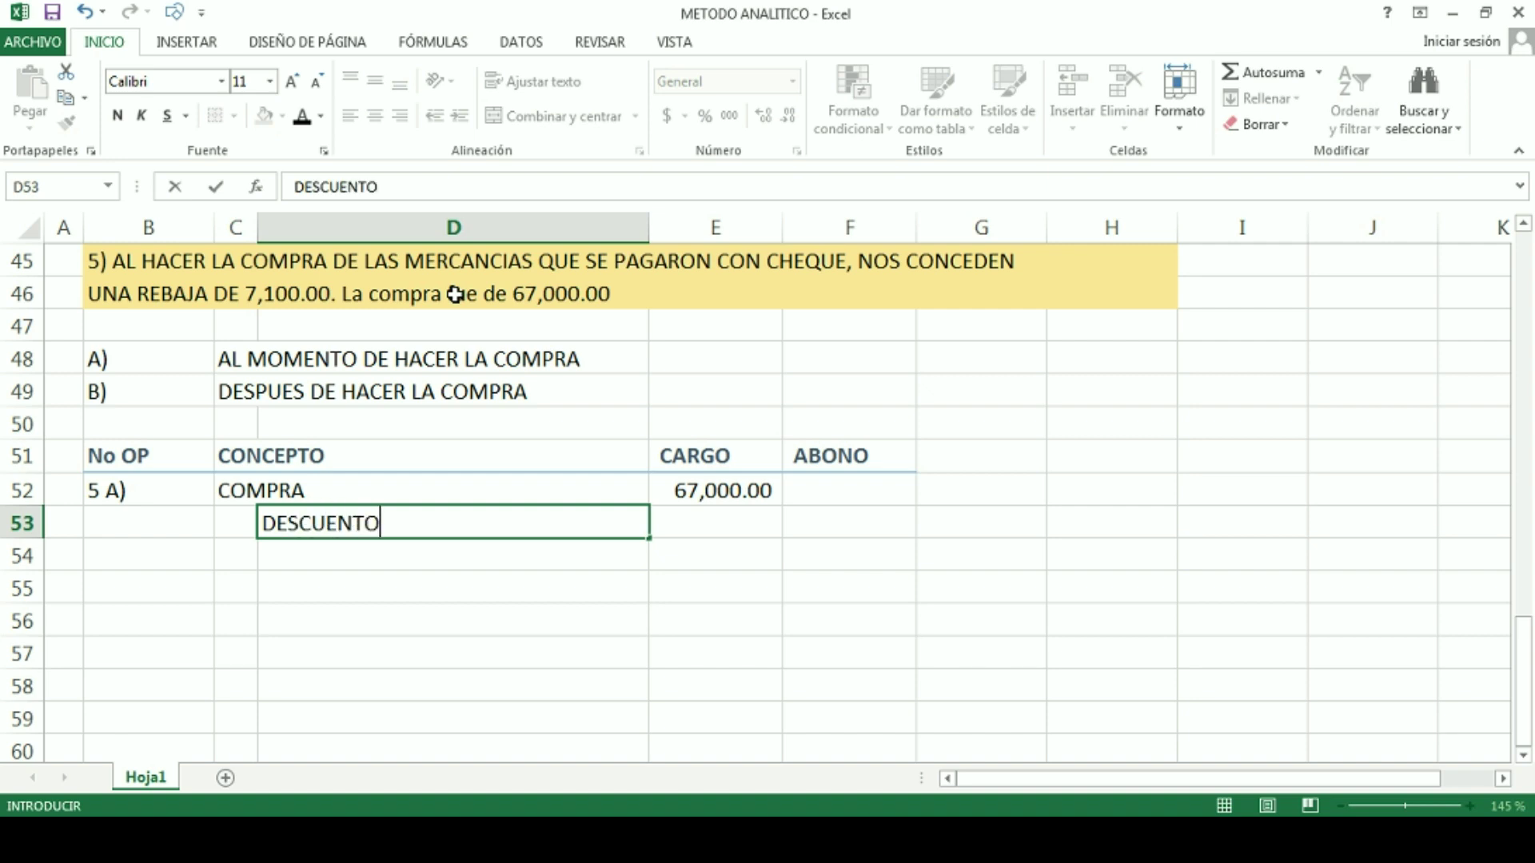
pyautogui.write(' SOBRE COMPRA')
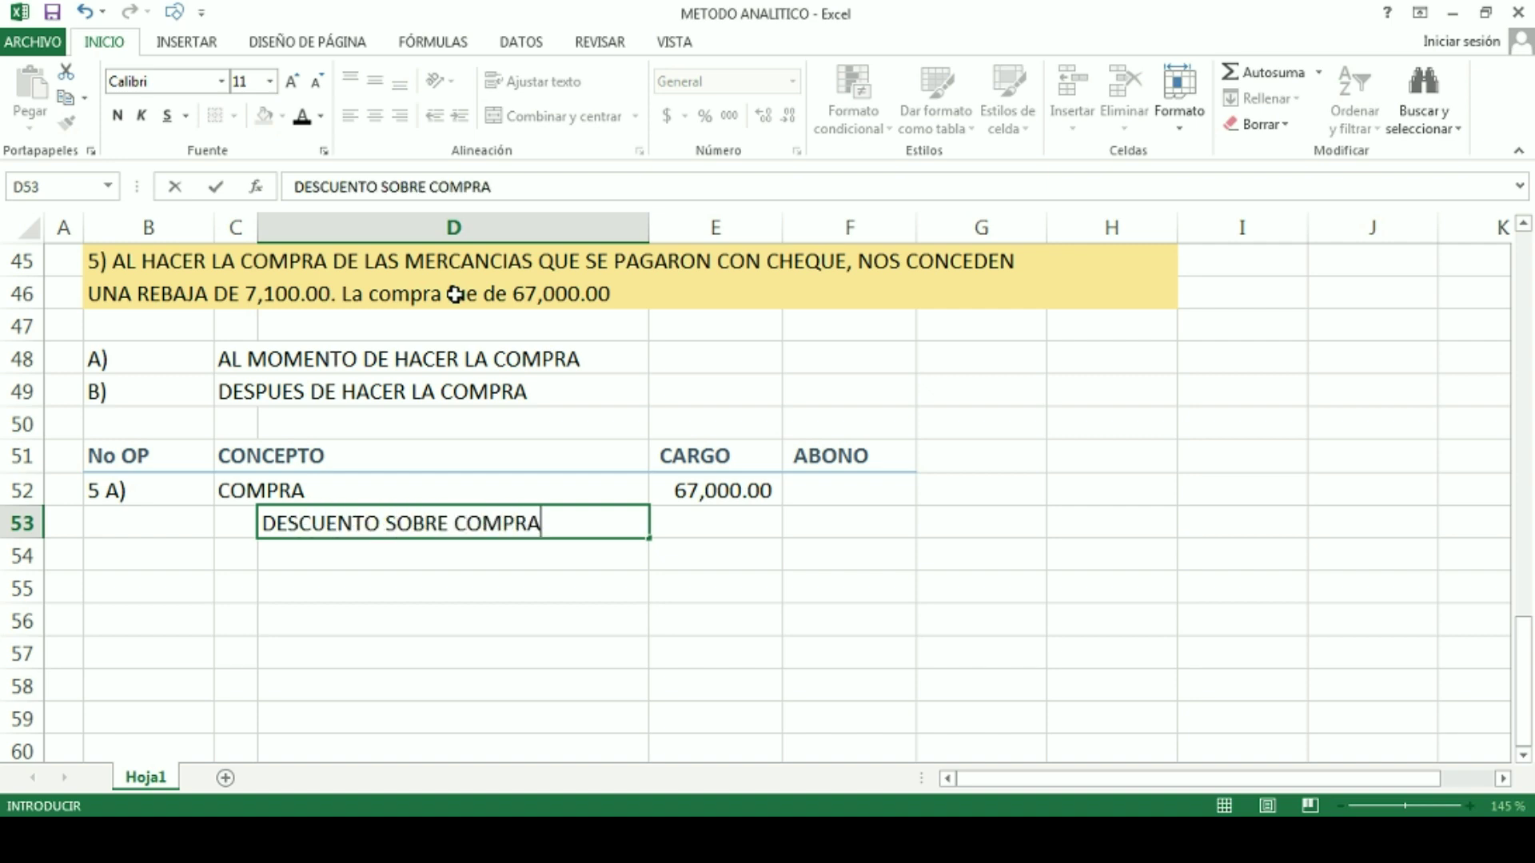
pyautogui.press('Tab')
pyautogui.press('Right')
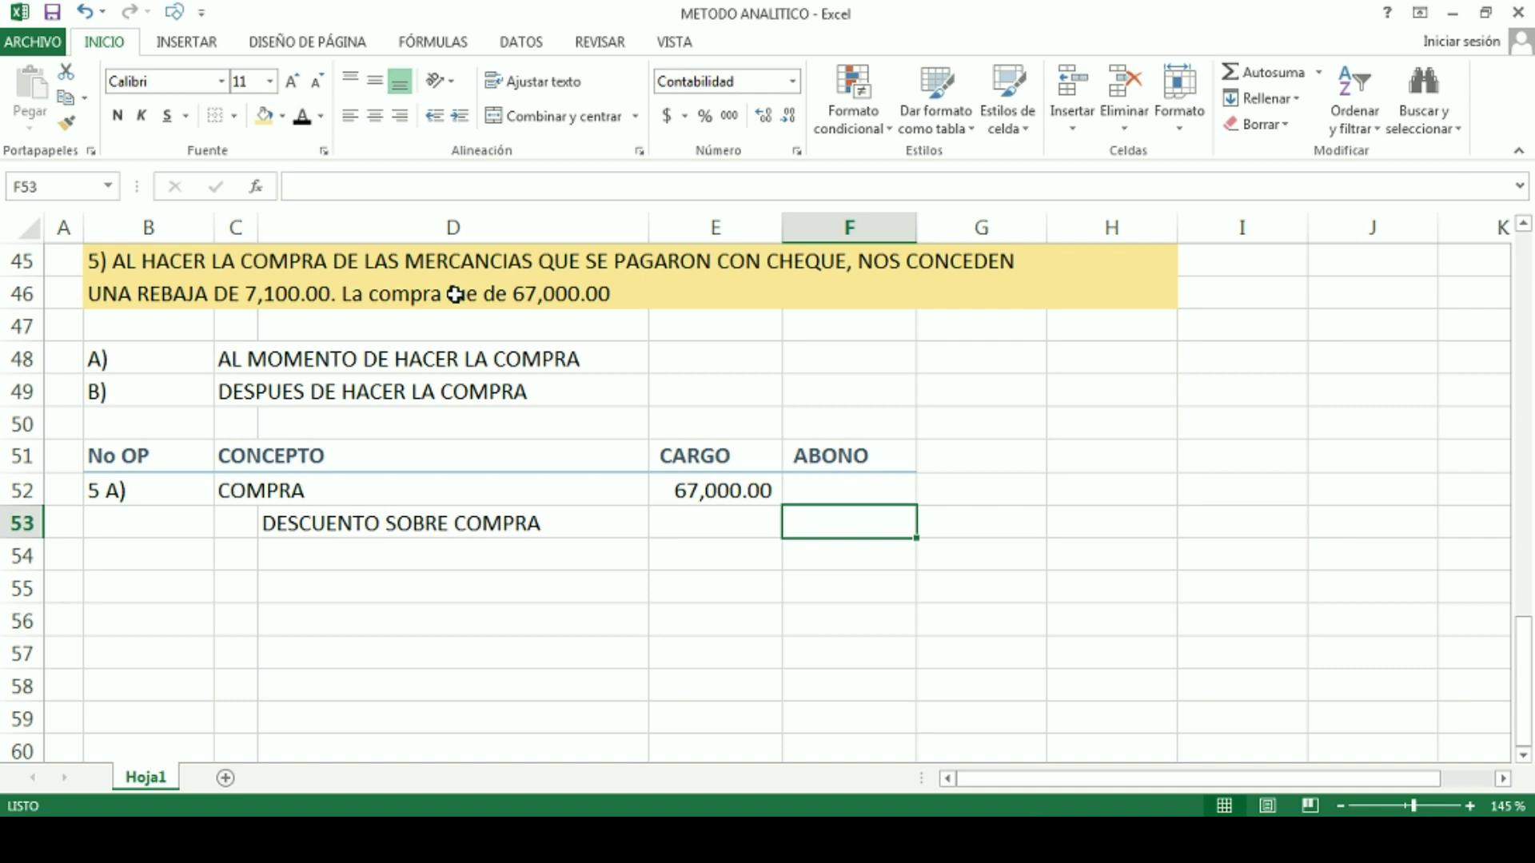
pyautogui.write('7,')
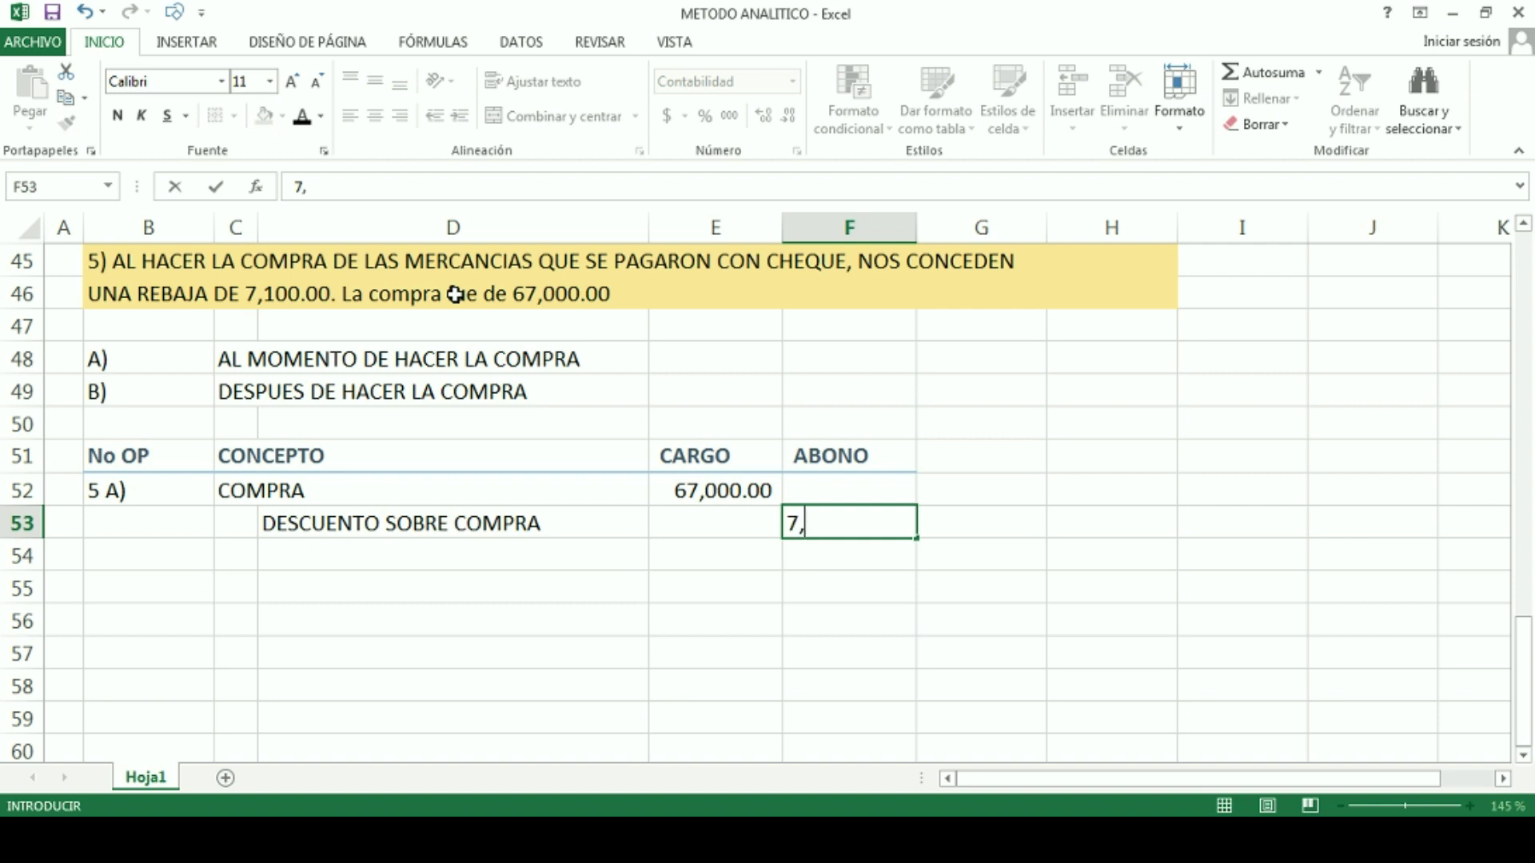
pyautogui.write('100')
pyautogui.press('BackSpace')
pyautogui.press('BackSpace')
pyautogui.press('BackSpace')
pyautogui.press('BackSpace')
pyautogui.write('100')
pyautogui.press('Return')
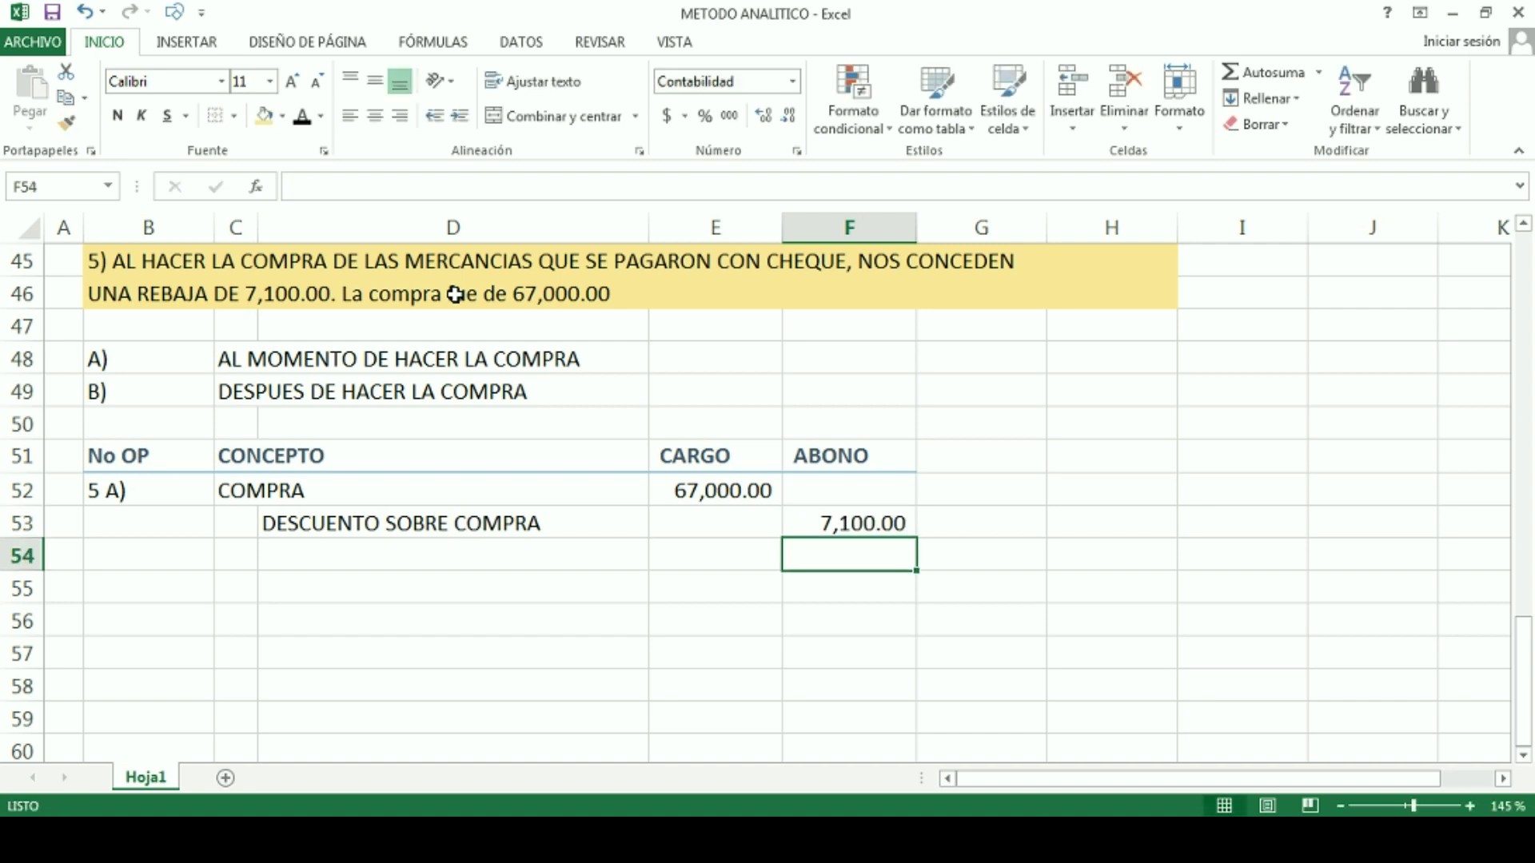
# Step: Enter the purchase amount 67000 in E56 and the discount amount 7100 in E57 below the journal entry
pyautogui.press('Left')
pyautogui.press('Left')
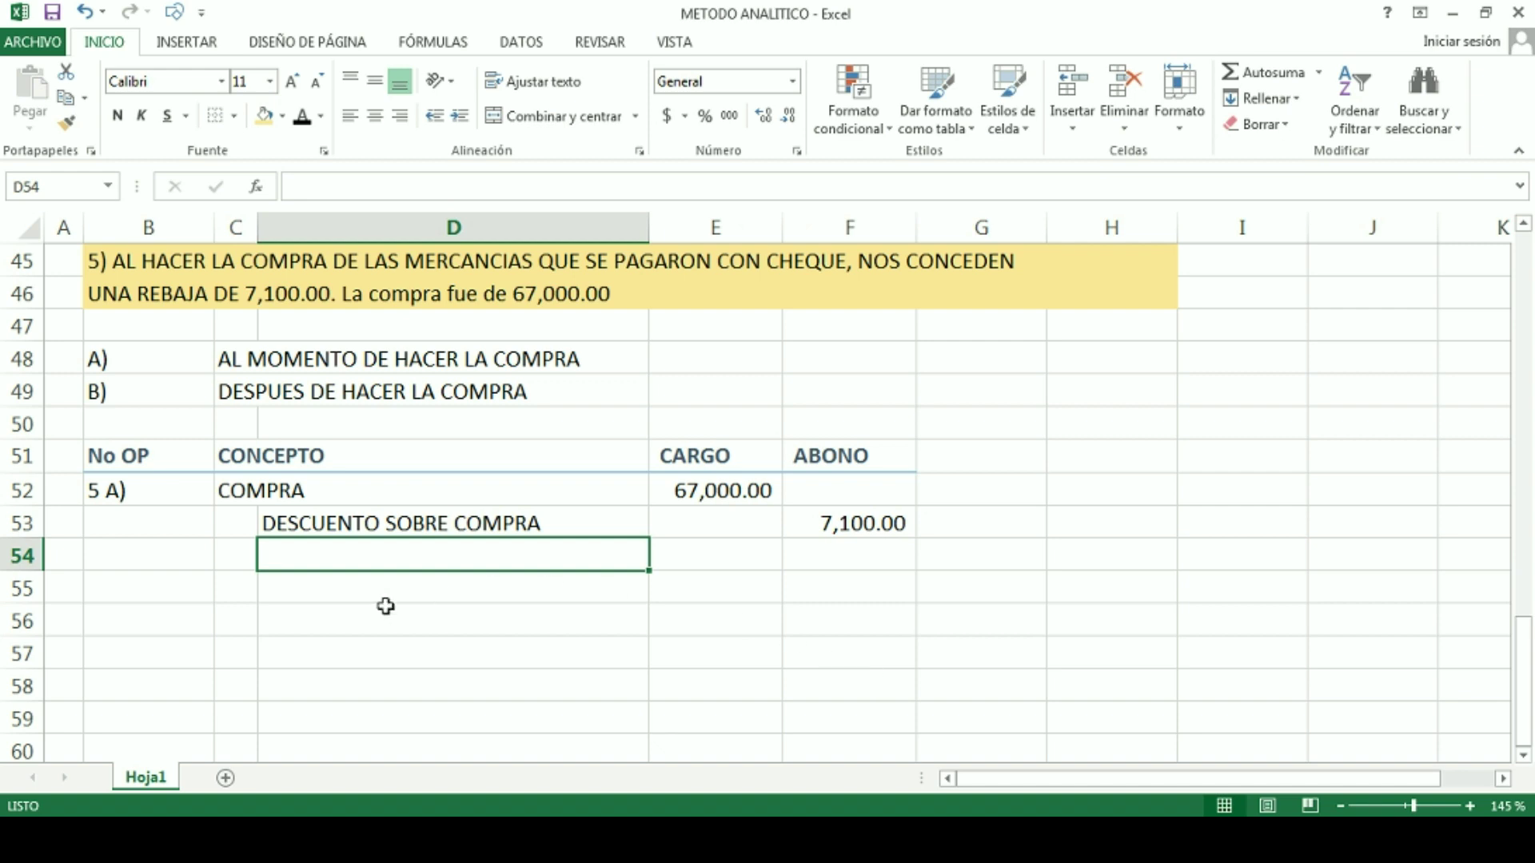
pyautogui.click(688, 626)
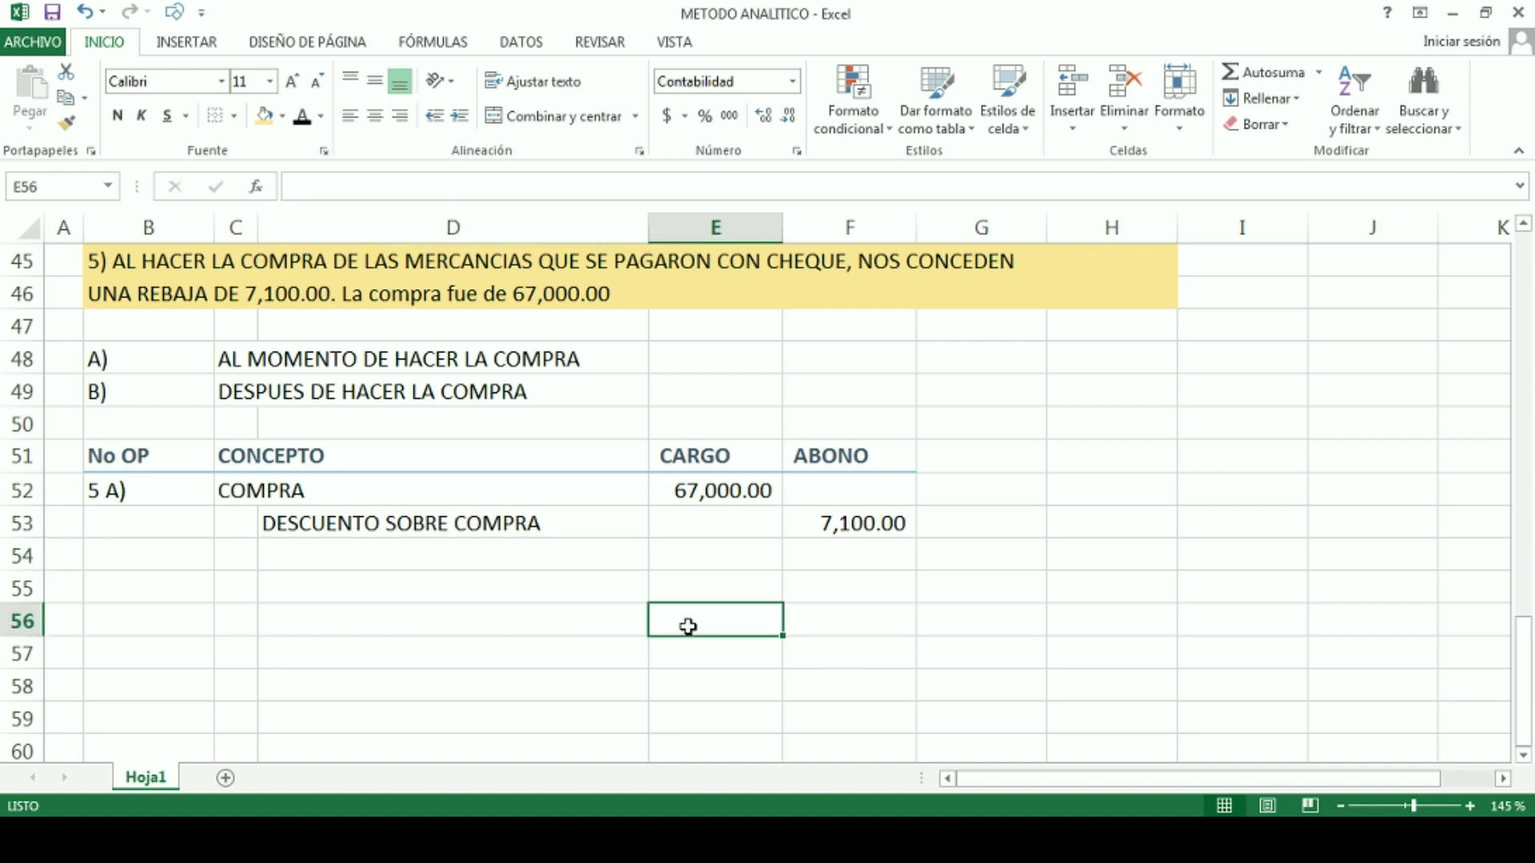
pyautogui.write('67000')
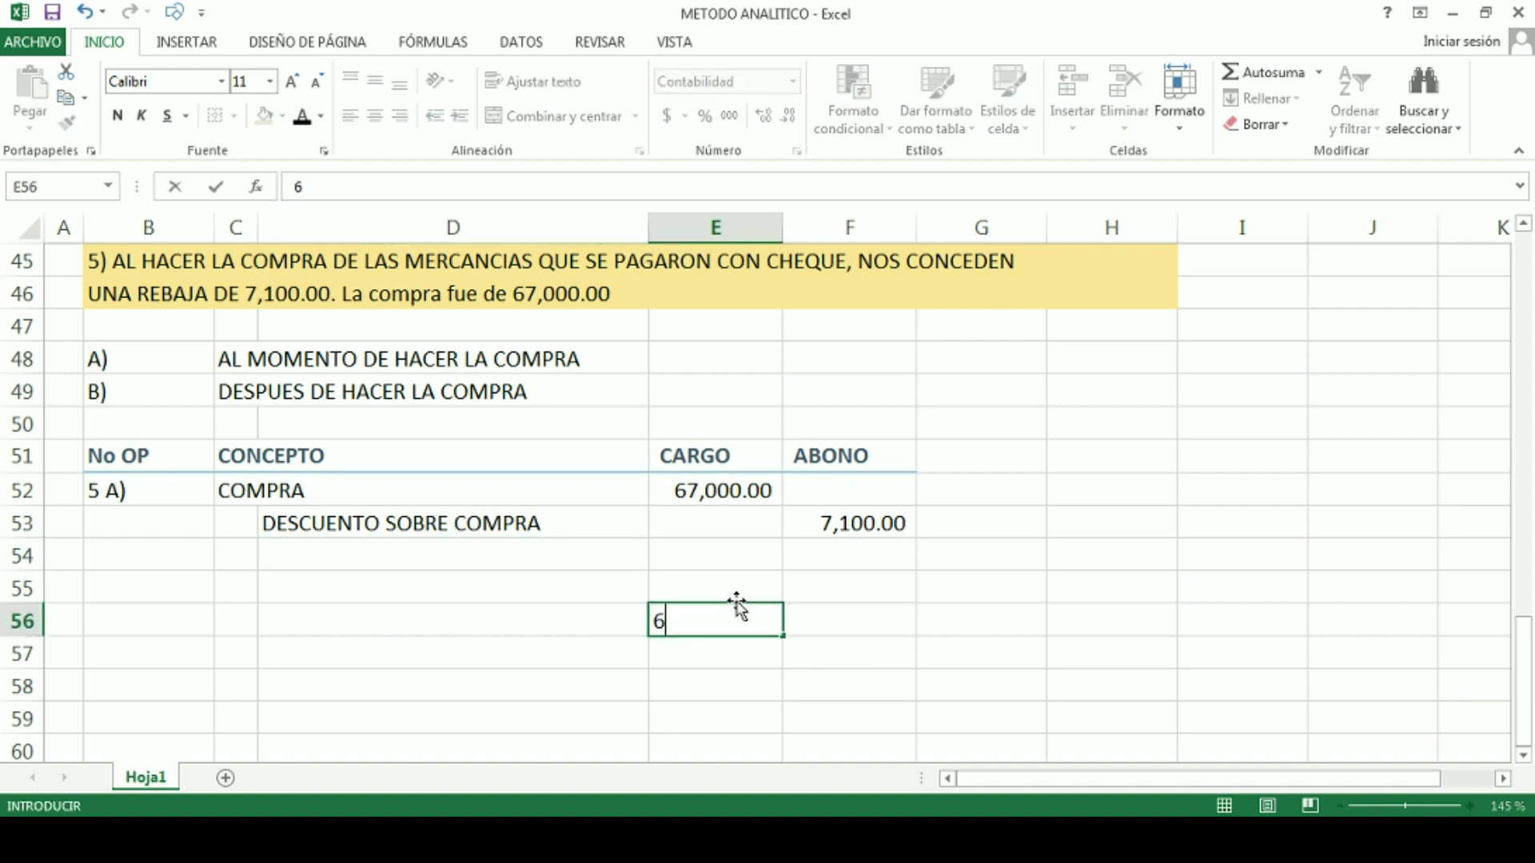
pyautogui.press('Return')
pyautogui.write('7100')
pyautogui.press('Left')
# Step: Label the side calculation "COMPRA TOTAL" in D56, "DESCUENTO" in D57 and "NETO A PAGAR" in D58
pyautogui.press('Up')
pyautogui.write('COMPRA TOTAL')
pyautogui.press('Return')
pyautogui.write('DESCUE')
pyautogui.press('BackSpace')
pyautogui.press('BackSpace')
pyautogui.write('UENTO')
pyautogui.press('Return')
pyautogui.write('N')
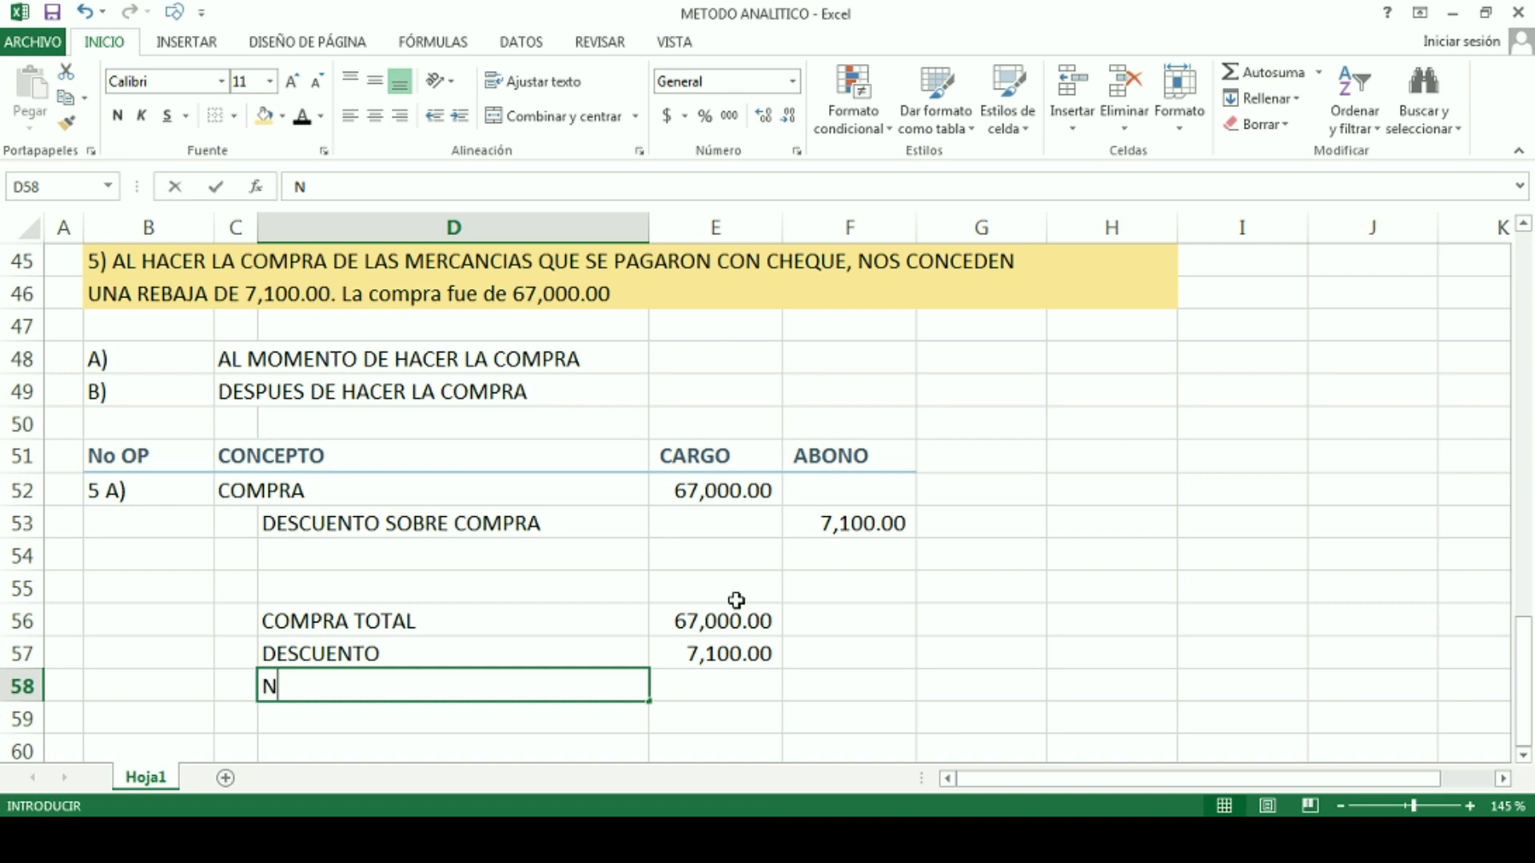
pyautogui.write('ETO A PAGAR')
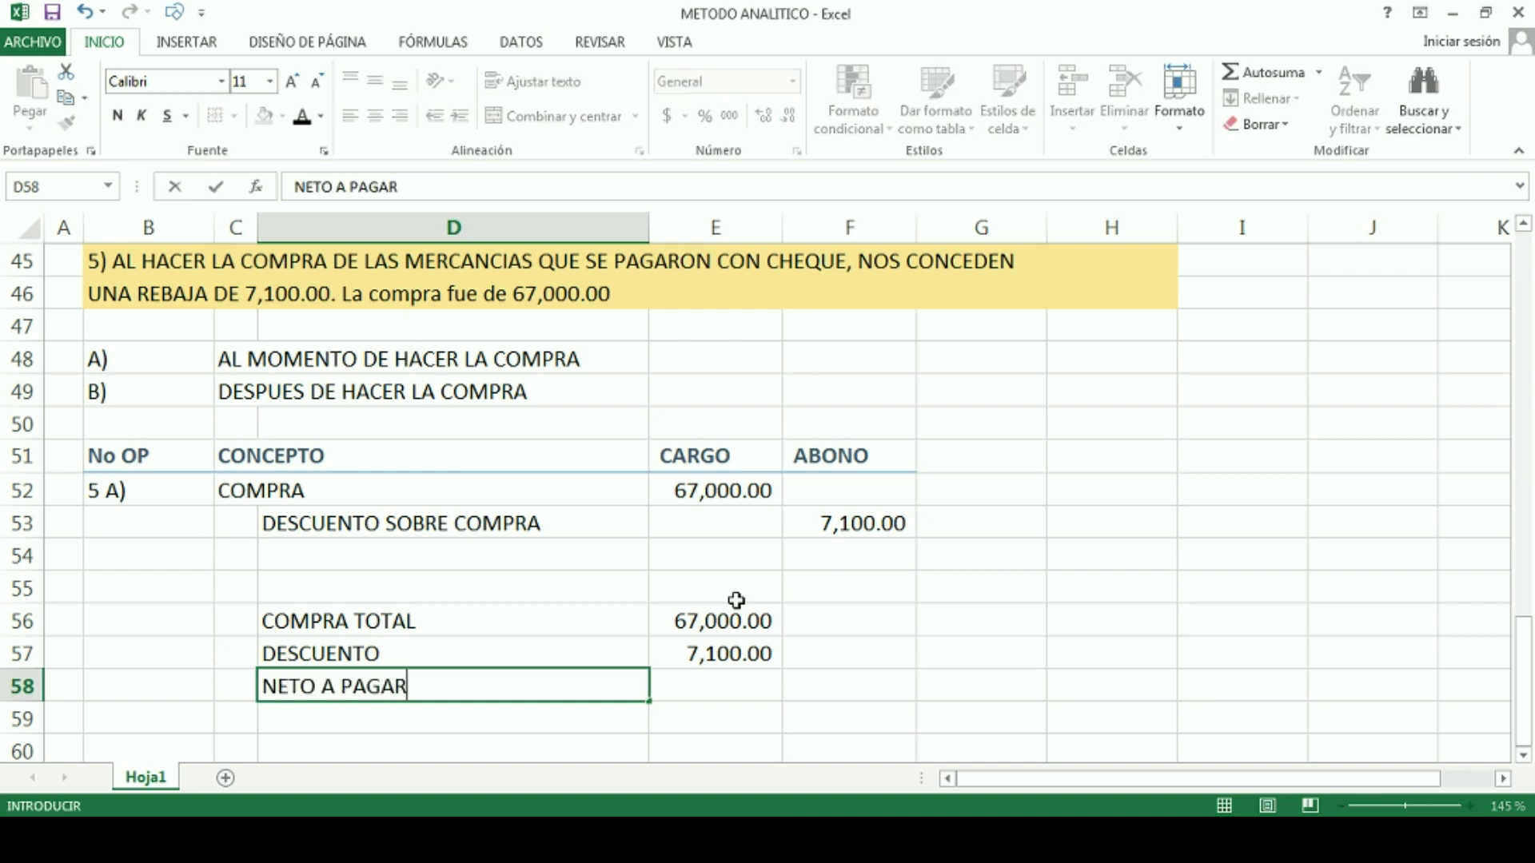
pyautogui.press('Tab')
# Step: Add a bottom border to the discount row D57:E57
pyautogui.moveTo(596, 649); pyautogui.dragTo(719, 653)
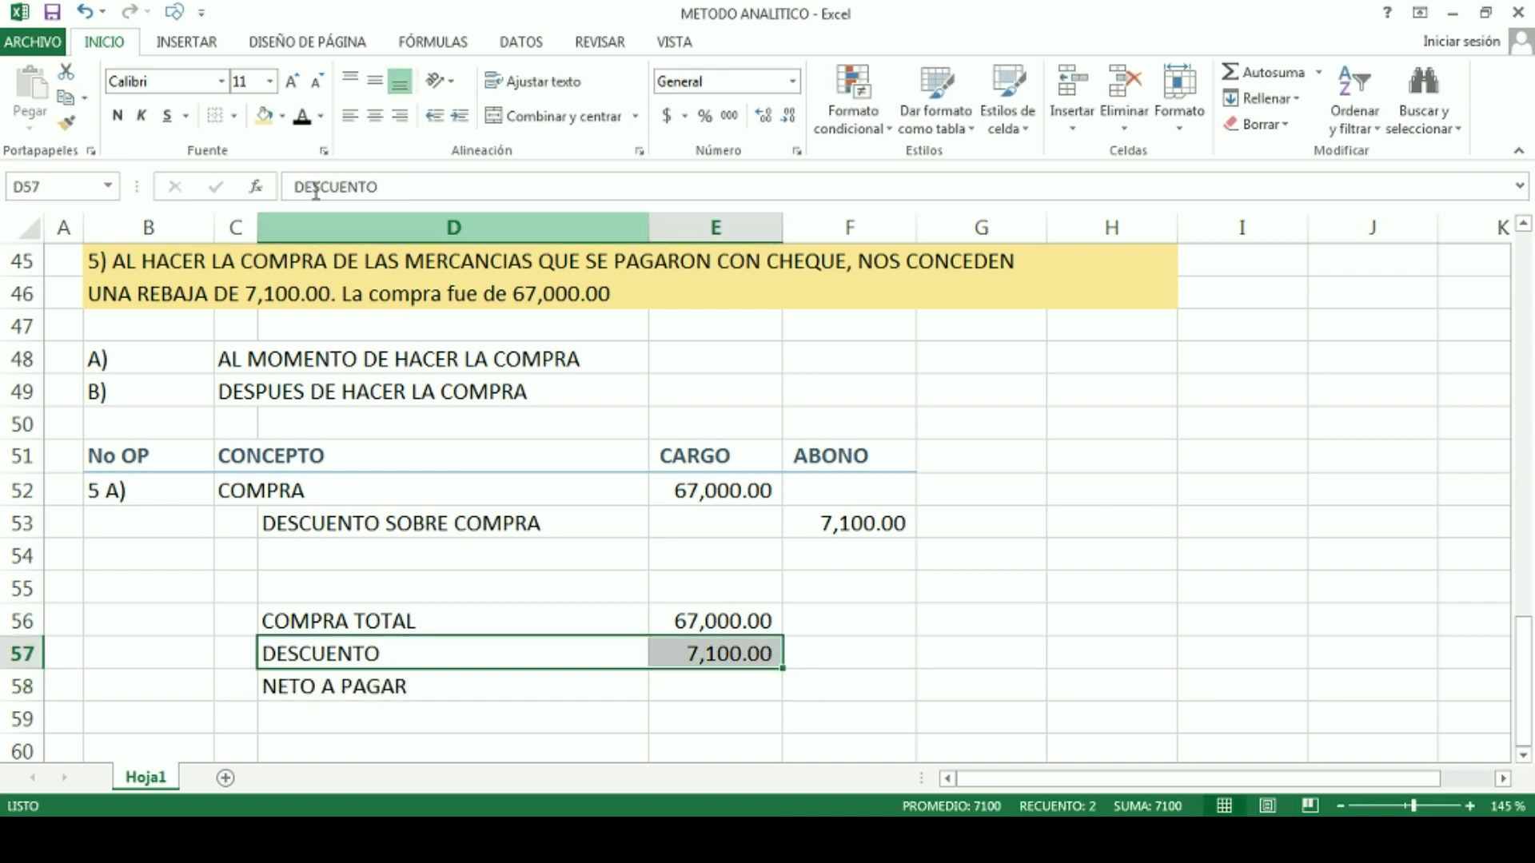
pyautogui.click(234, 116)
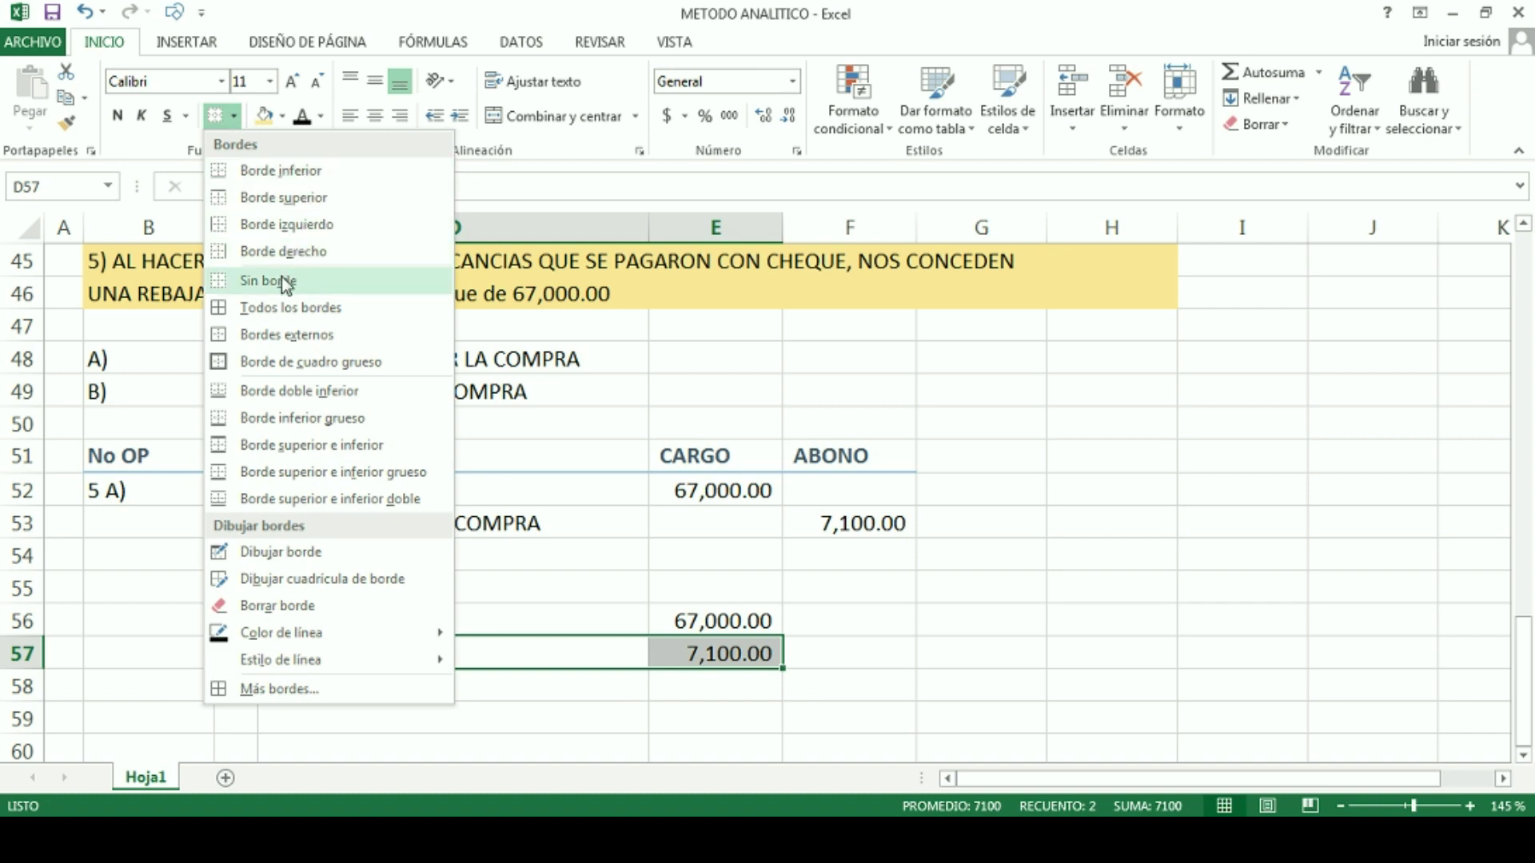
pyautogui.click(281, 170)
# Step: Calculate the net payable in E58 as E56 minus E57
pyautogui.click(704, 683)
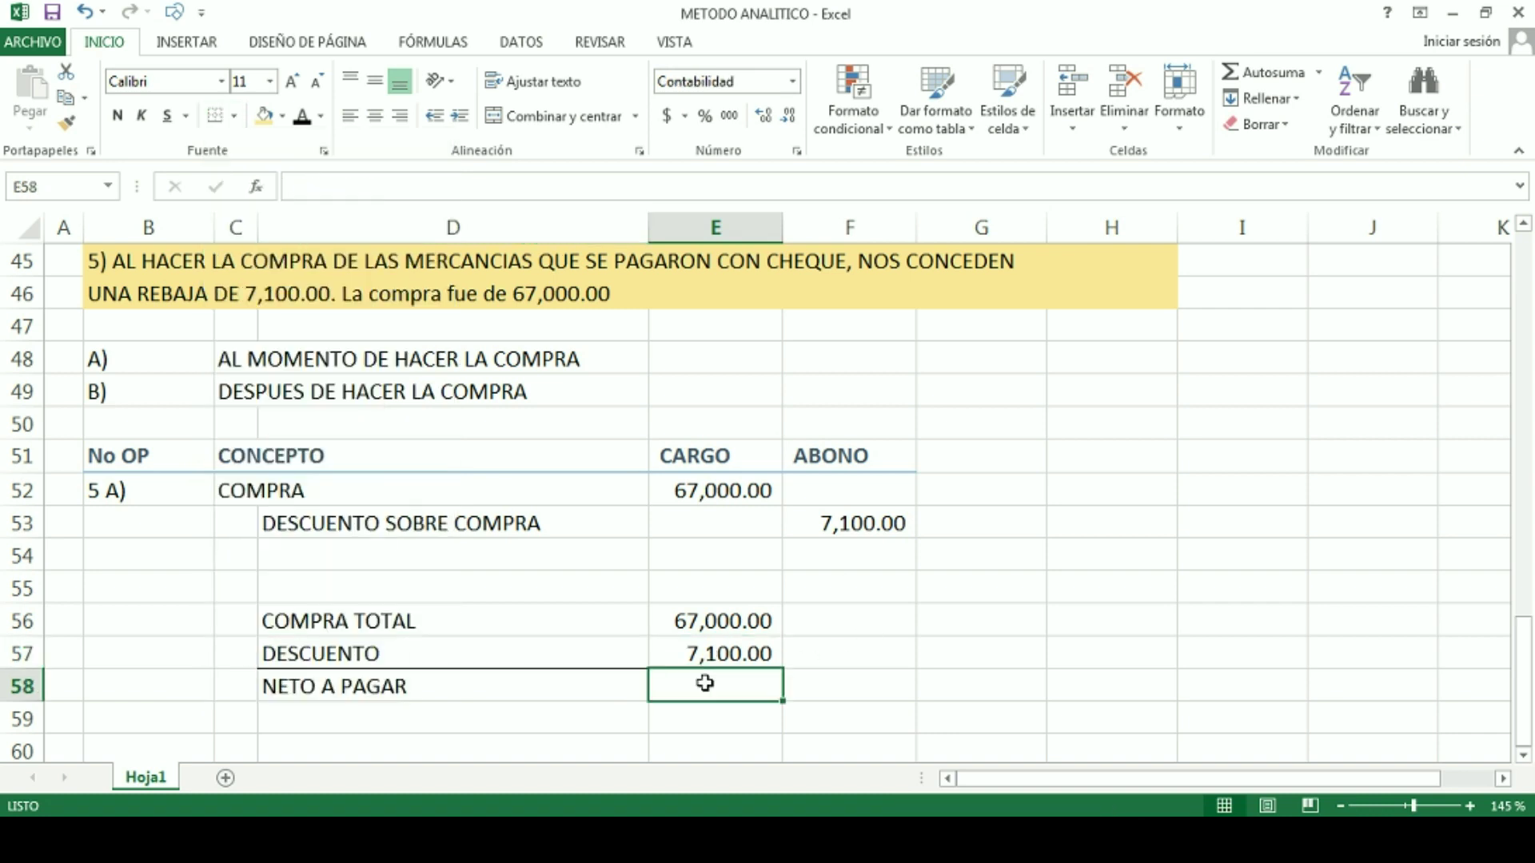
pyautogui.write('+')
pyautogui.press('Up')
pyautogui.press('Up')
pyautogui.write('-')
pyautogui.press('Up')
pyautogui.press('Return')
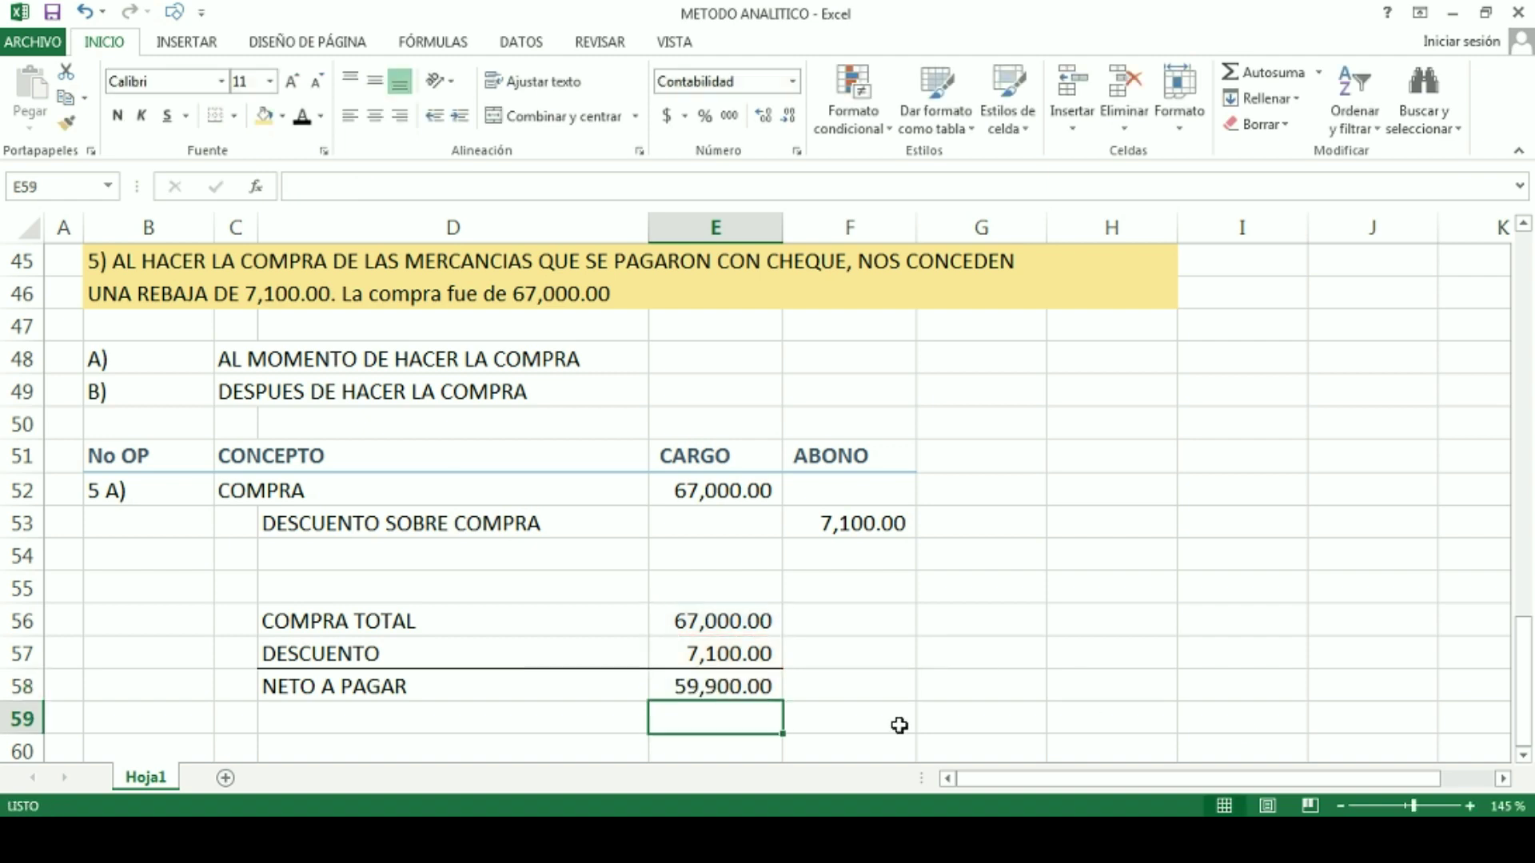
# Step: Enter "PROVEEDORES" in D54 and link its ABONO amount in F54 to the net payable in E58
pyautogui.click(326, 552)
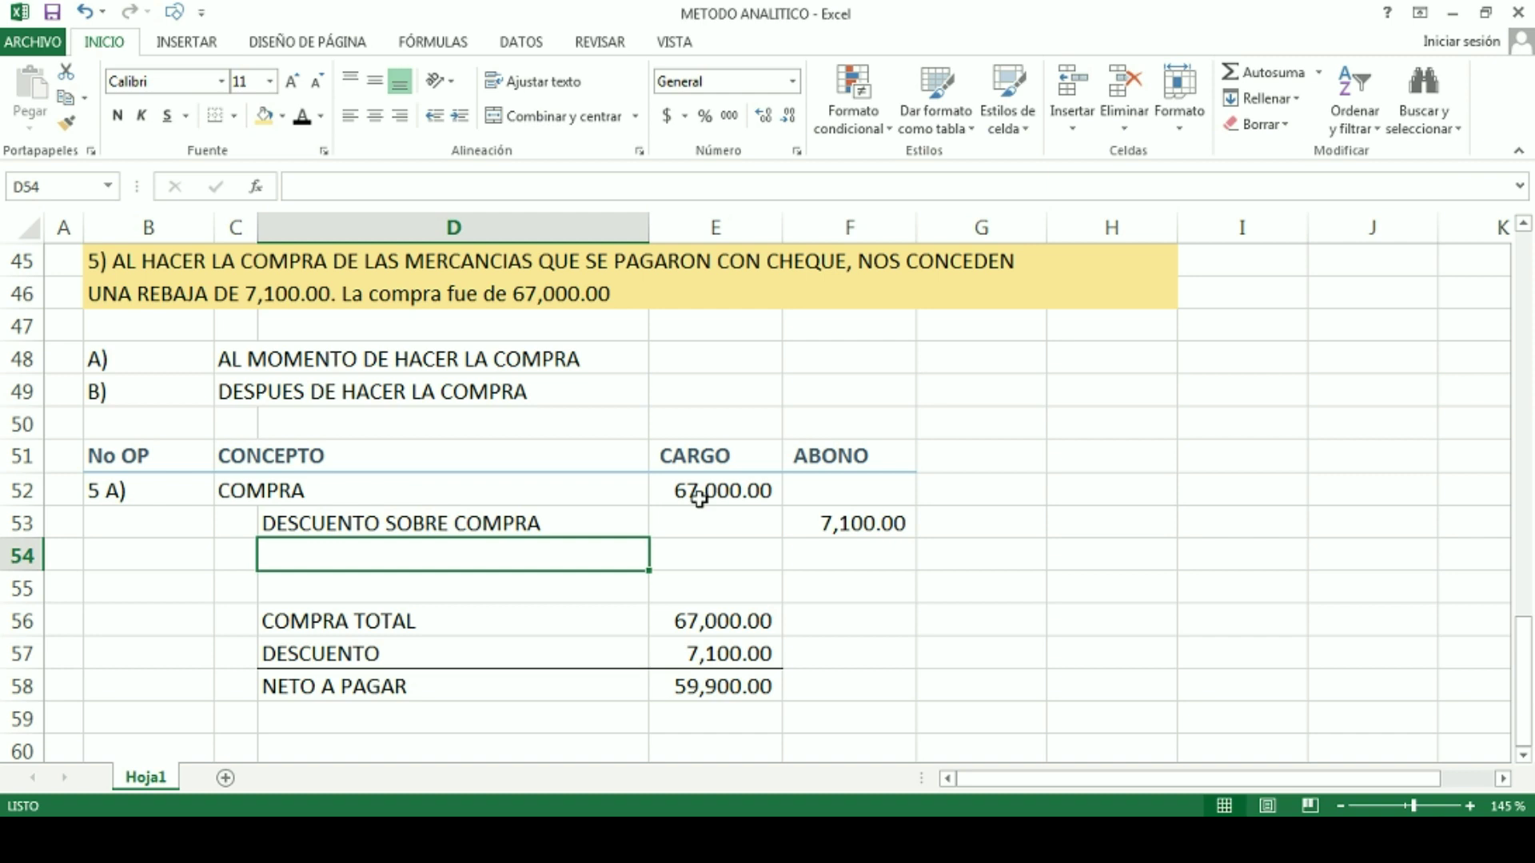
pyautogui.write('PROVEEDO')
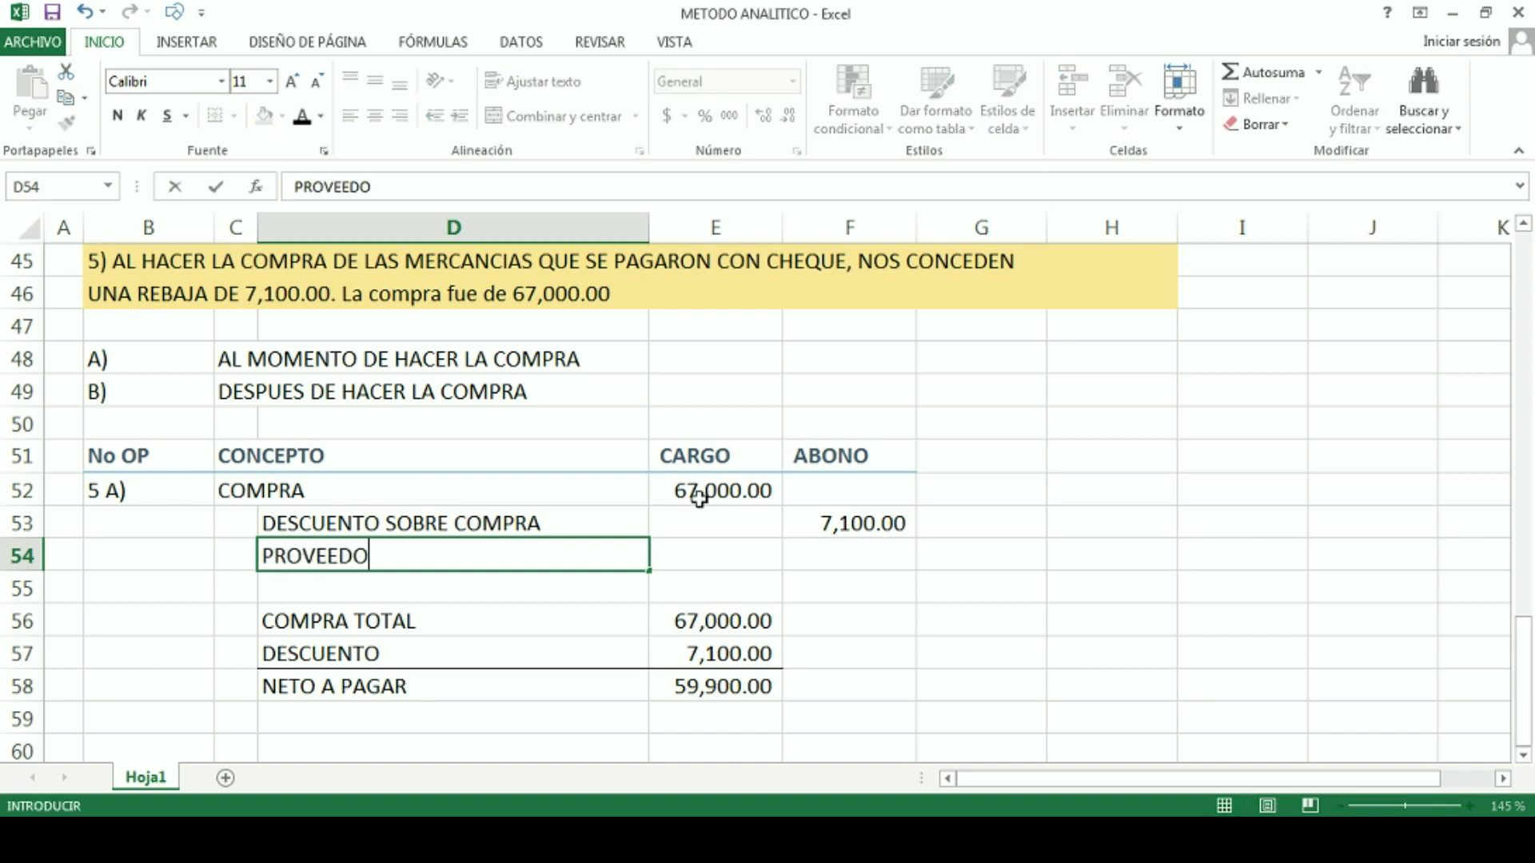
pyautogui.write('RES')
pyautogui.press('Tab')
pyautogui.press('Tab')
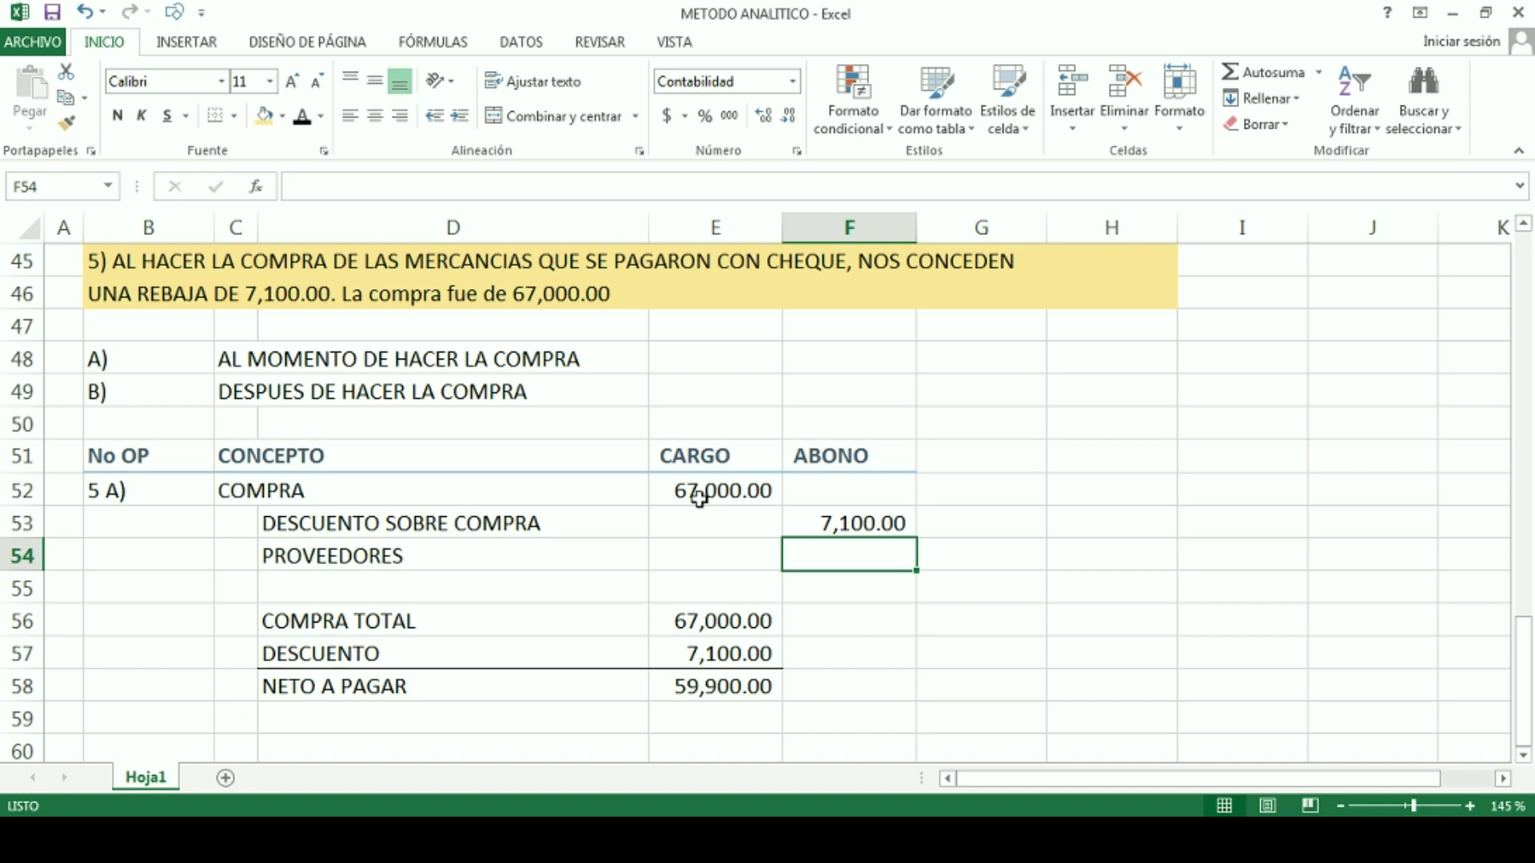
pyautogui.write('=')
pyautogui.press('Left')
pyautogui.press('Down')
pyautogui.press('Down')
pyautogui.press('Down')
pyautogui.press('Down')
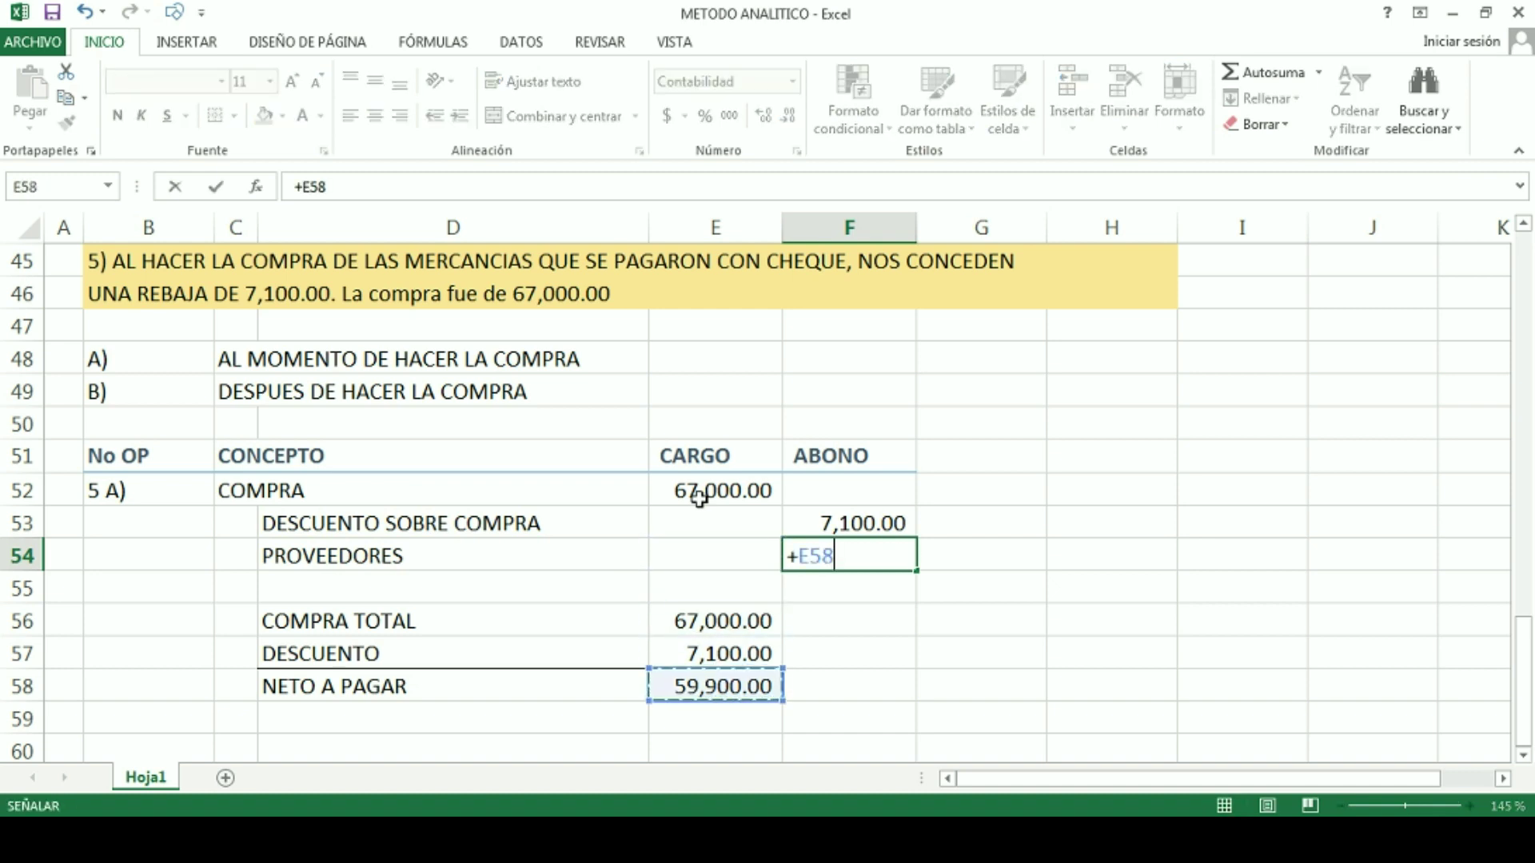
pyautogui.press('Return')
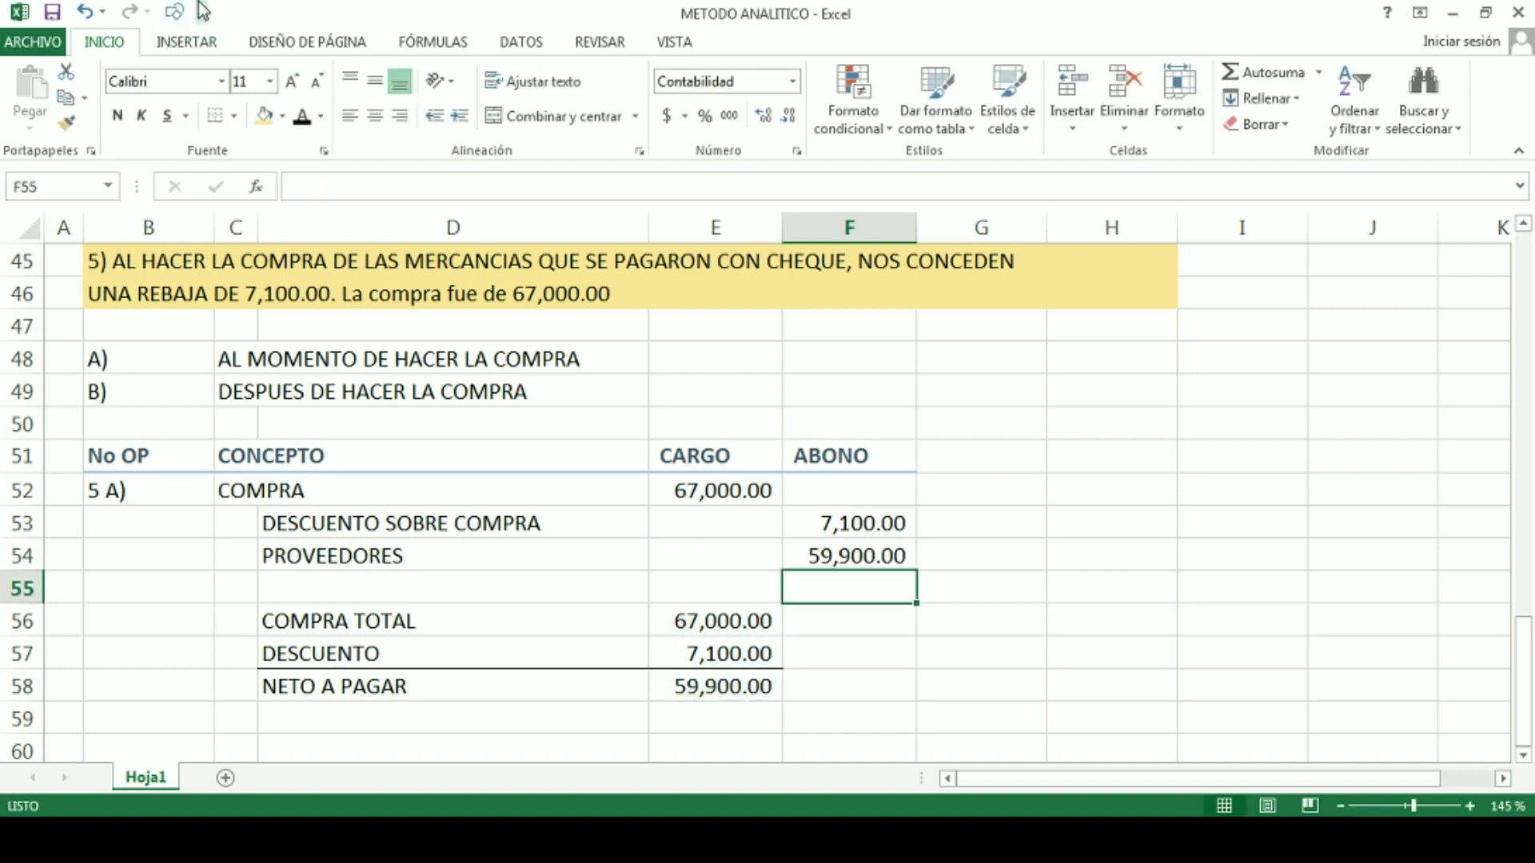
# Step: Draw a freehand arrow about 2.52 cm wide and 2.3 cm high from the net payable in E58 to F54
pyautogui.click(201, 13)
pyautogui.click(174, 11)
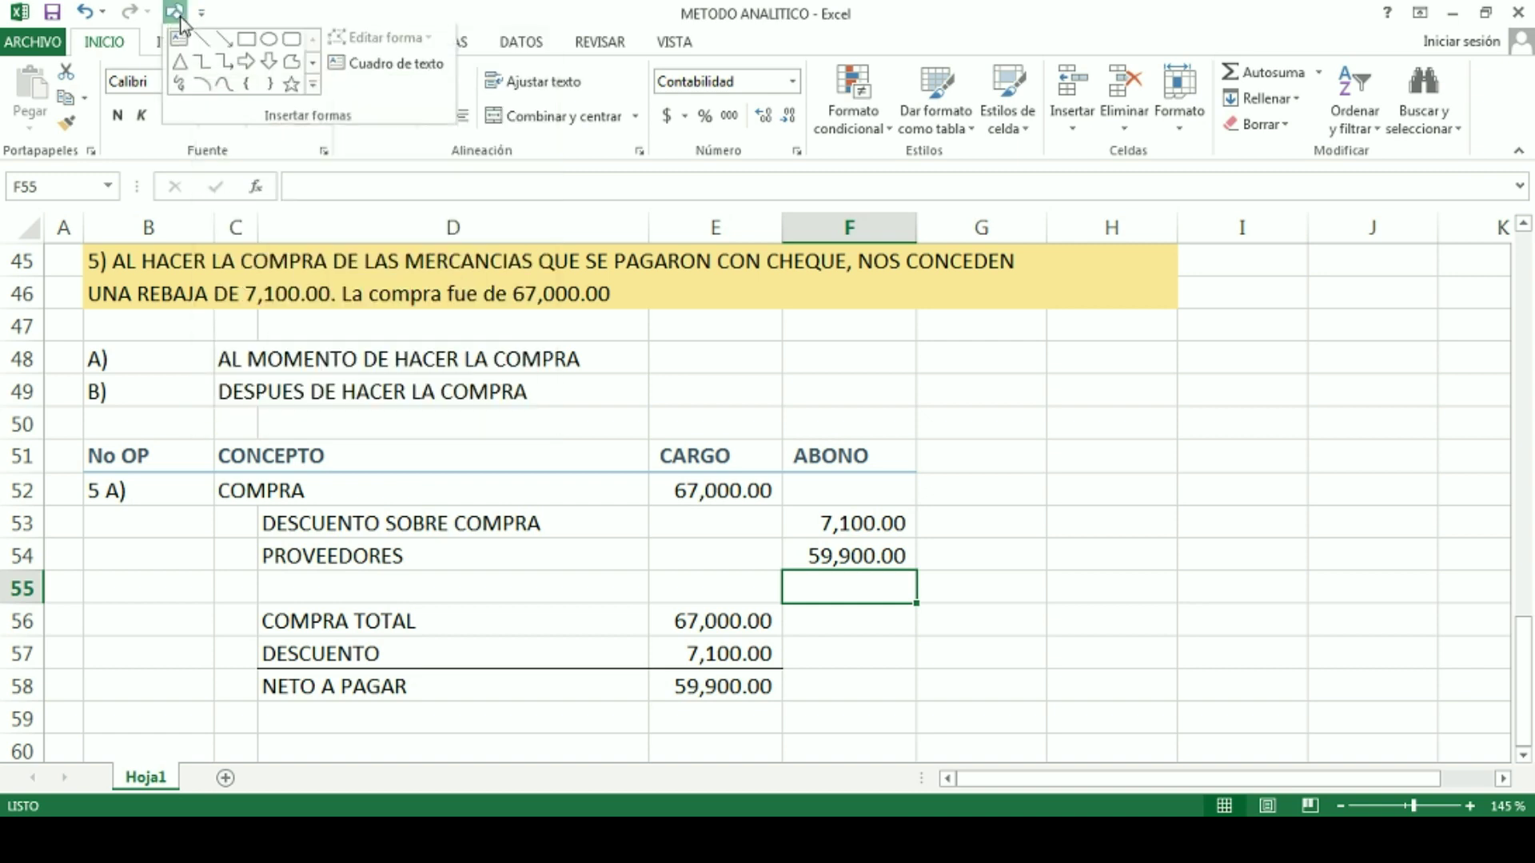
pyautogui.click(179, 86)
pyautogui.moveTo(781, 682)
pyautogui.mouseDown()
pyautogui.moveTo(881, 657)
pyautogui.moveTo(920, 542)
pyautogui.mouseUp()
# Step: Apply a thicker orange line style to the freehand arrow
pyautogui.click(459, 97)
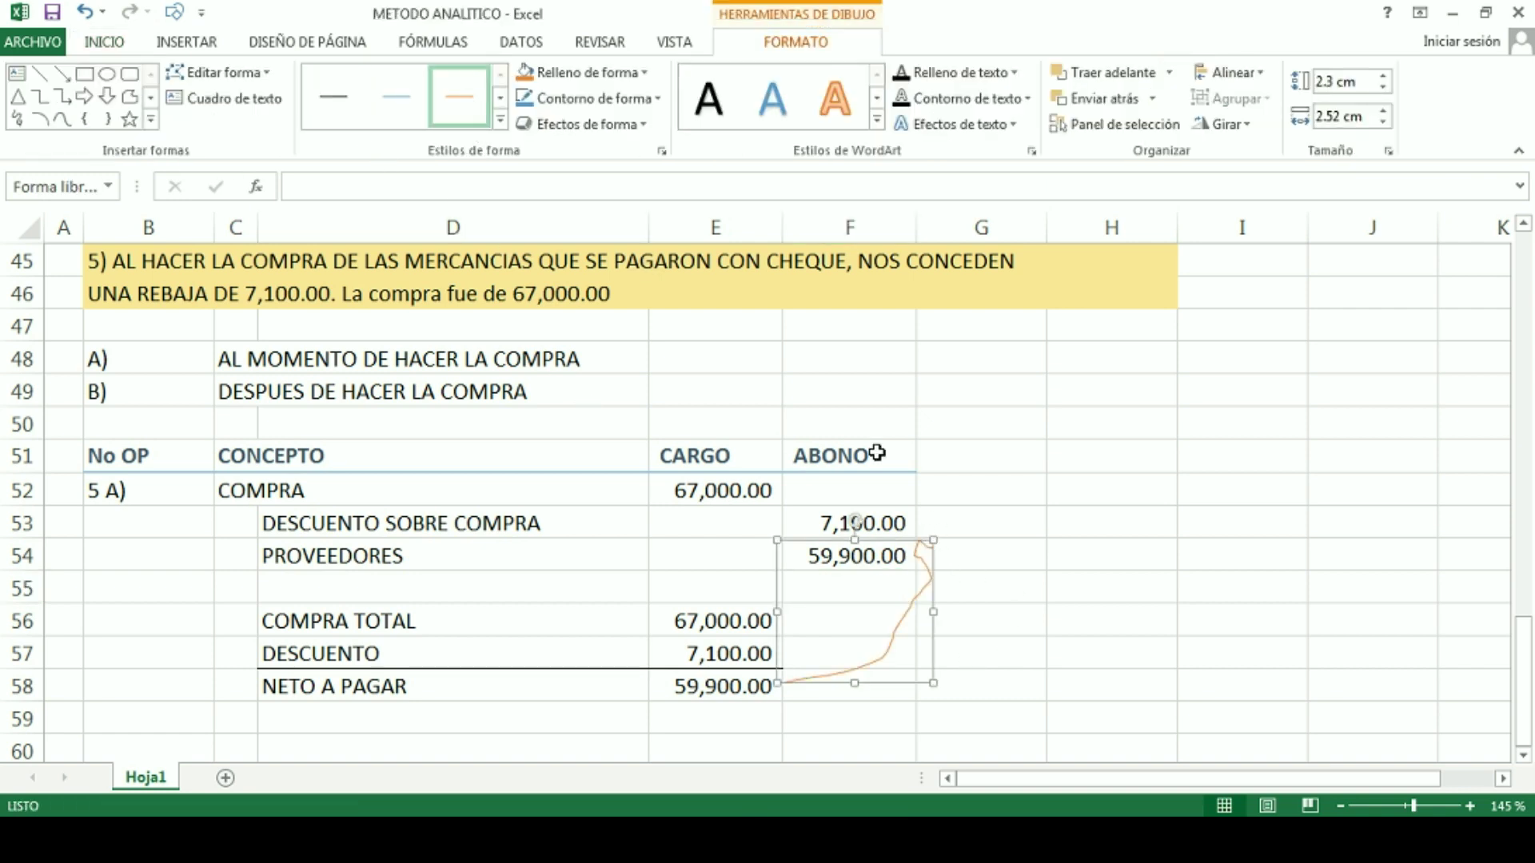
pyautogui.click(500, 120)
pyautogui.click(460, 222)
pyautogui.click(1107, 592)
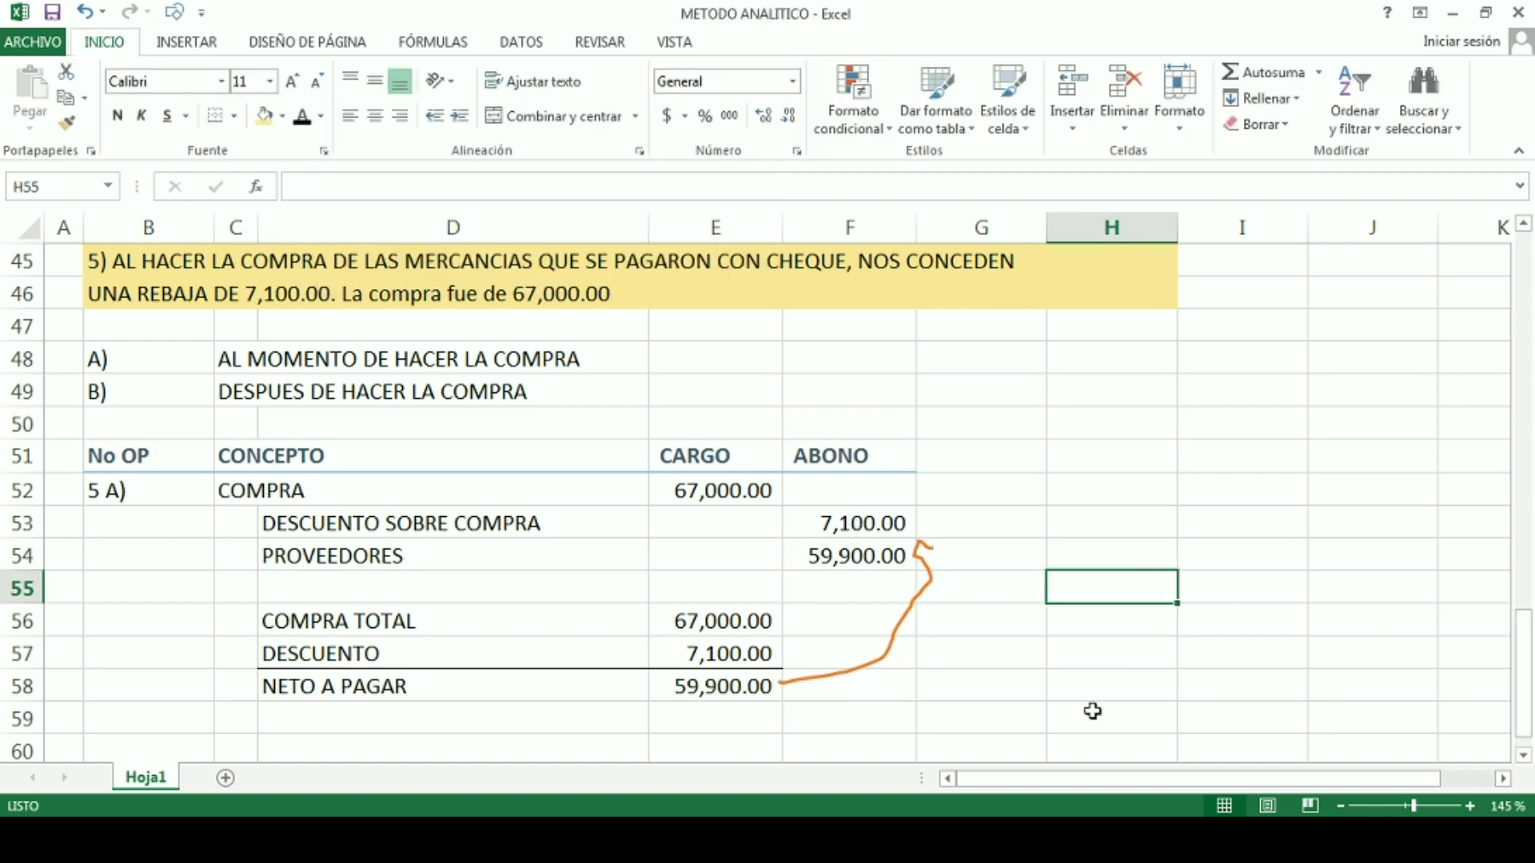
# Step: Apply the bold total cell style with a blue top border and double bottom border to B55:F55
pyautogui.moveTo(134, 592); pyautogui.dragTo(864, 592)
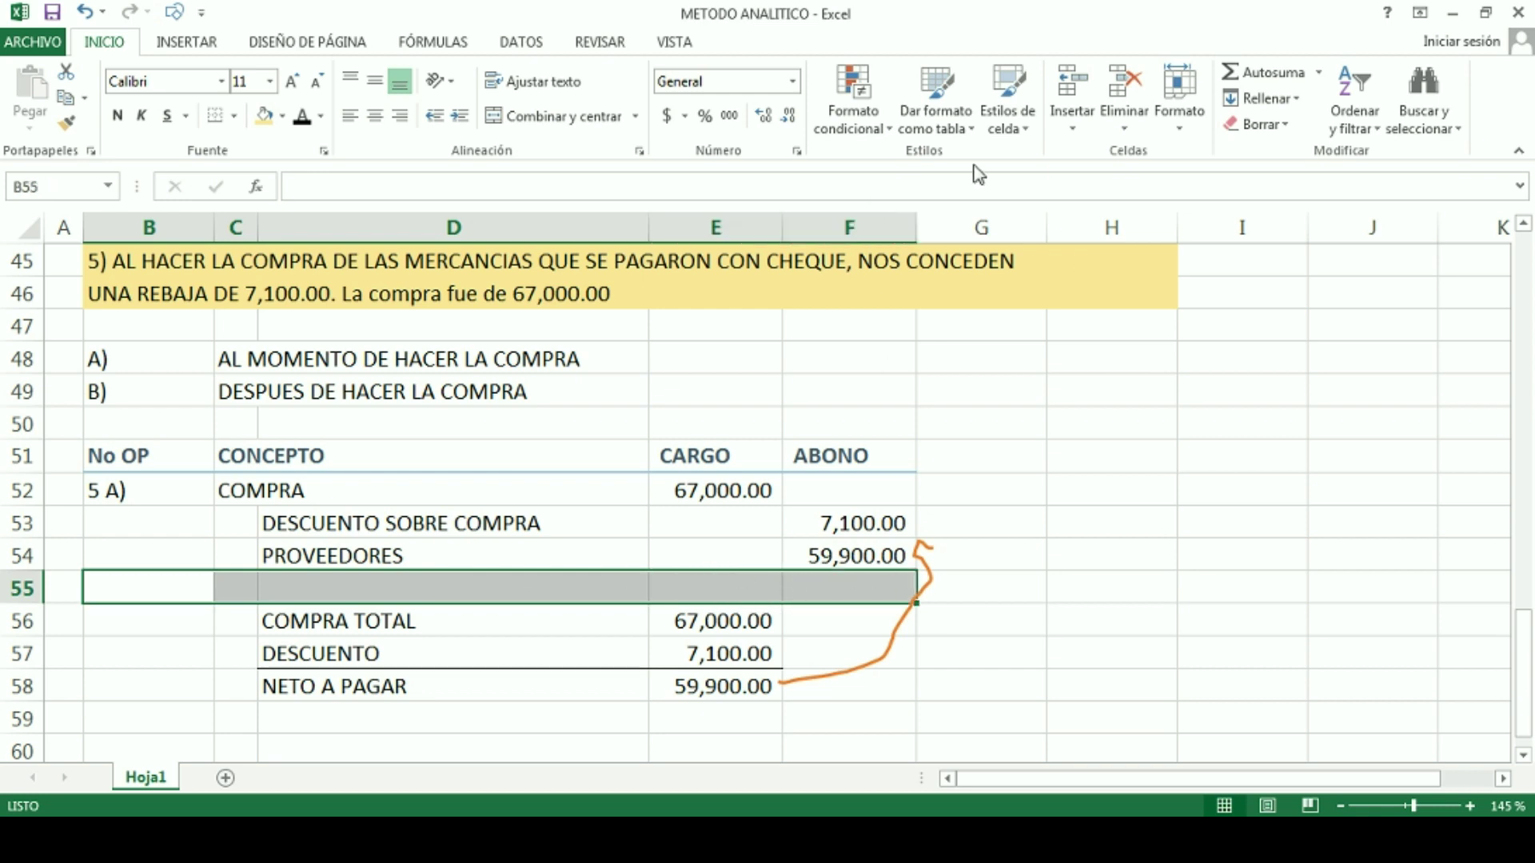
pyautogui.click(1011, 116)
pyautogui.click(1451, 331)
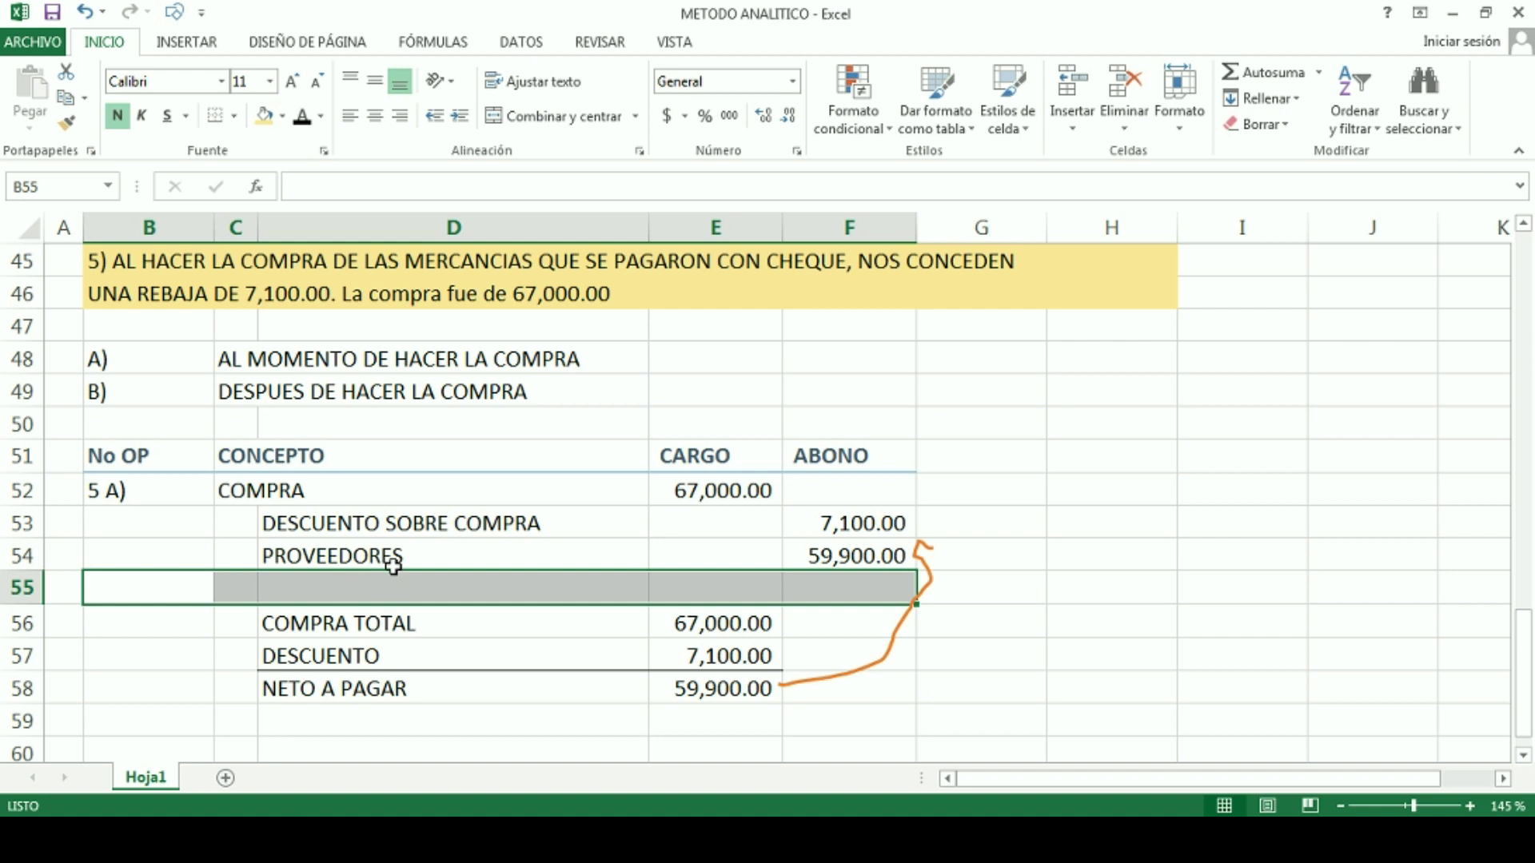
# Step: Extend the concept in D54 to read "PROVEEDORES / BANCO"
pyautogui.doubleClick(421, 553)
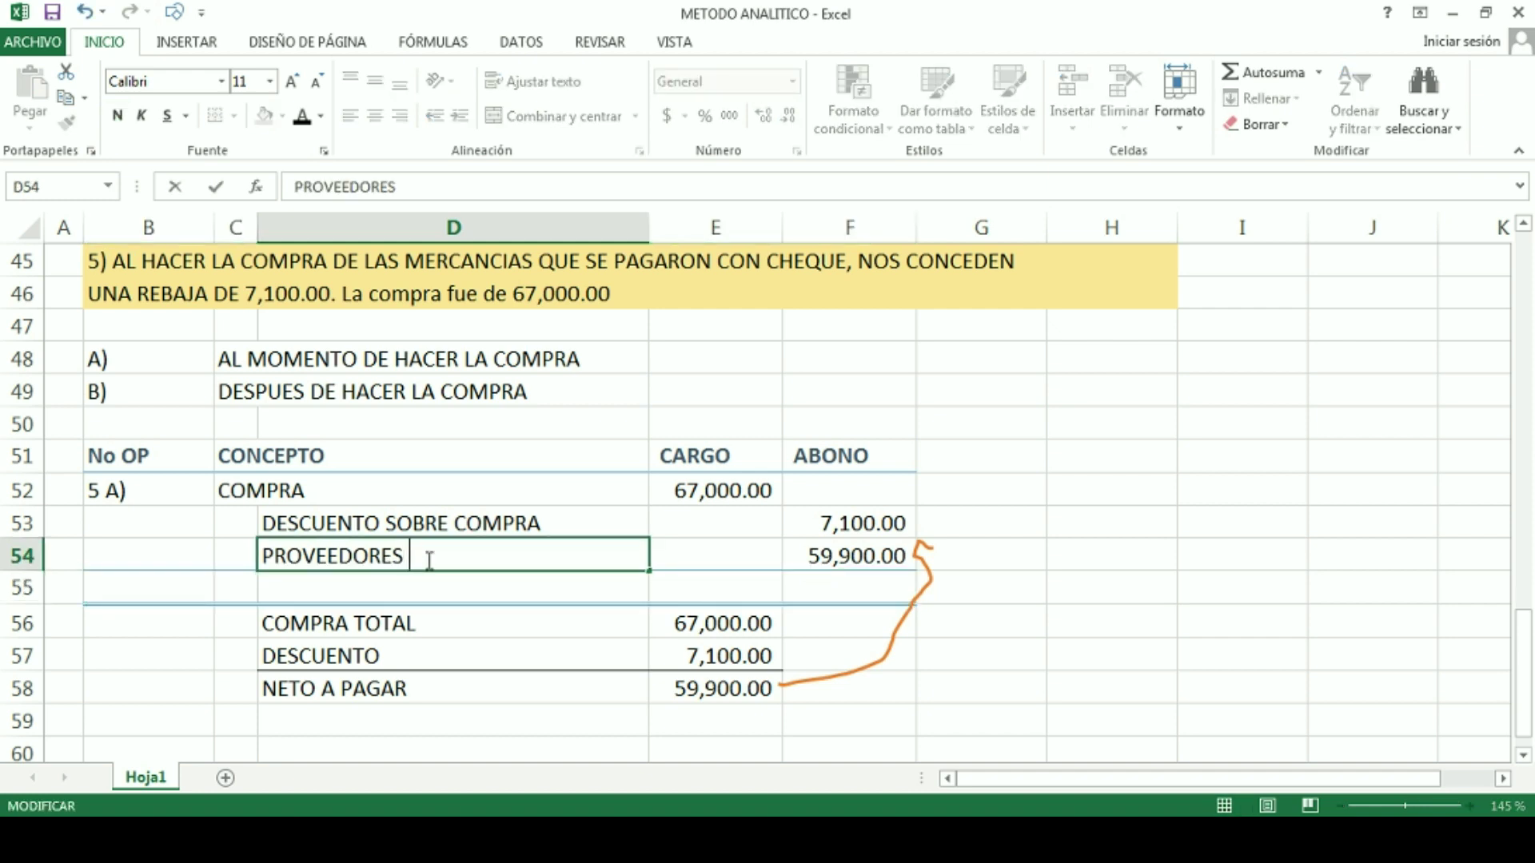
pyautogui.write('/')
pyautogui.write('BANCO')
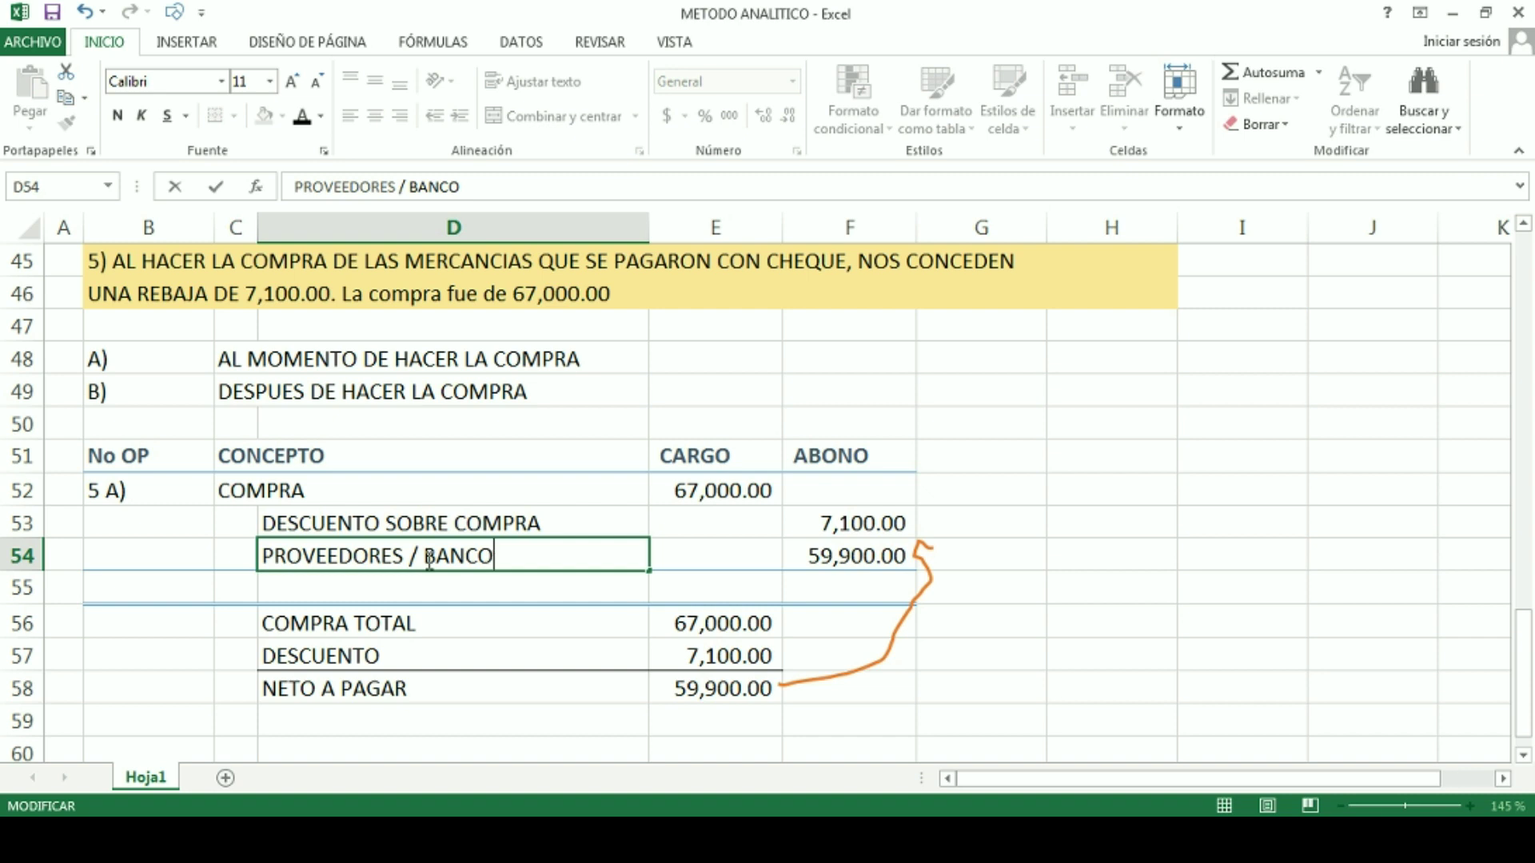
pyautogui.press('Return')
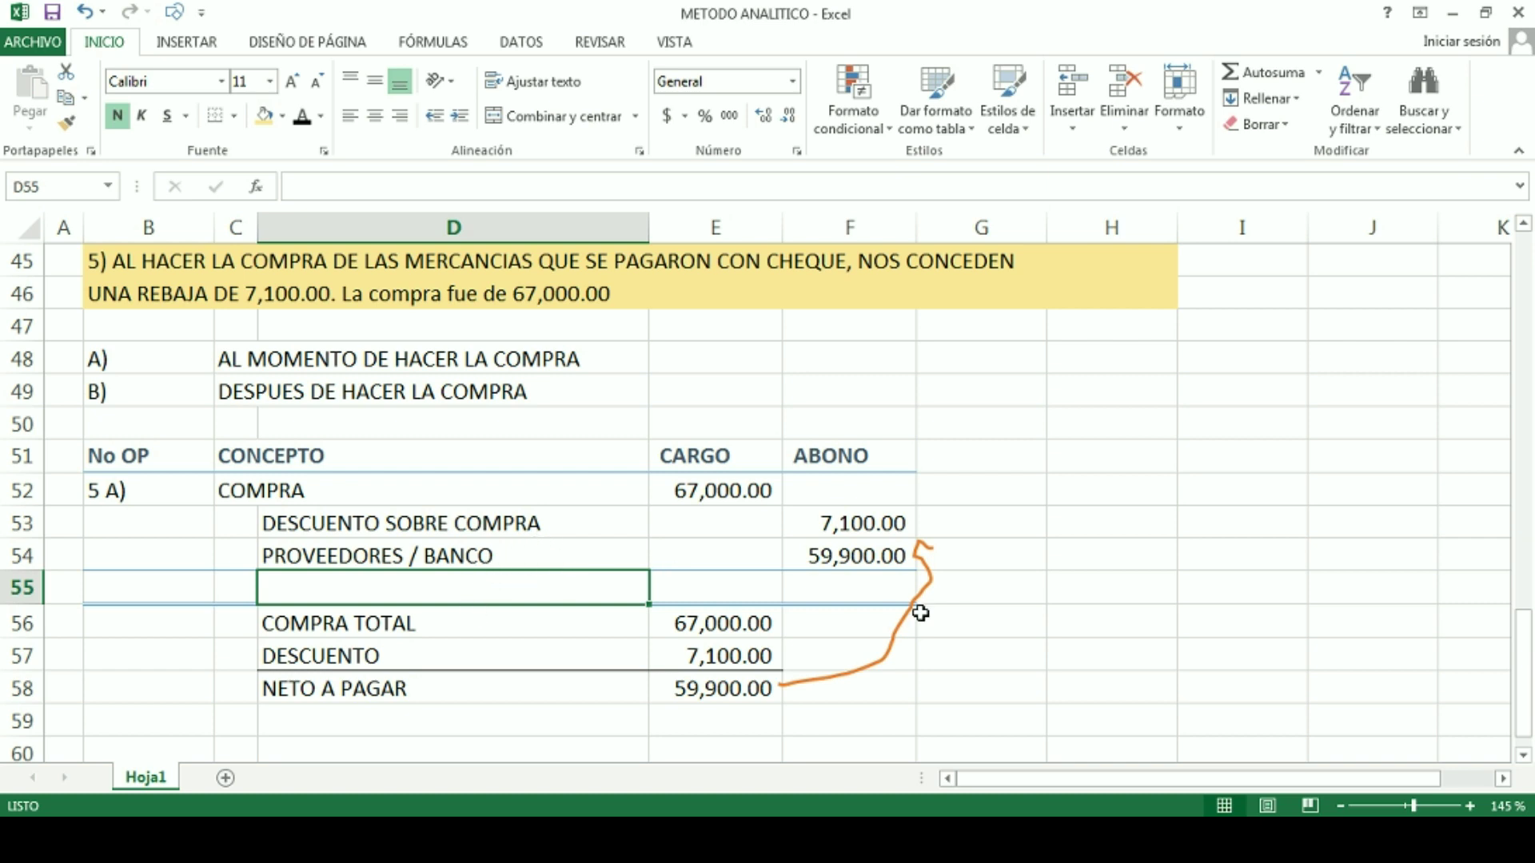
# Step: Shorten the concept in D54 to read only "PROVEEDORES"
pyautogui.doubleClick(520, 557)
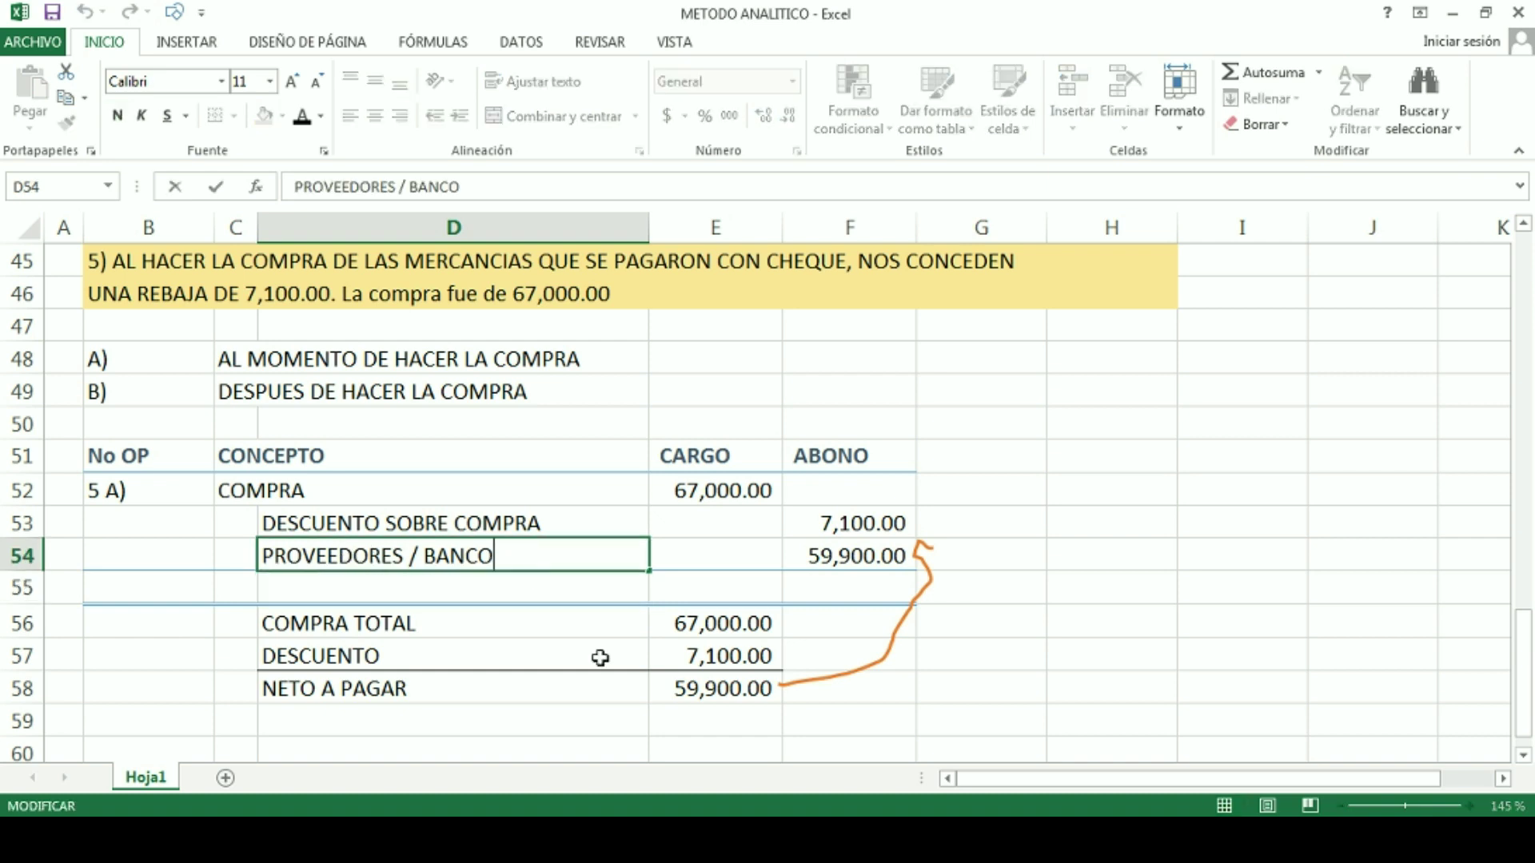
pyautogui.press('BackSpace')
pyautogui.press('BackSpace')
pyautogui.press('BackSpace')
pyautogui.press('BackSpace')
pyautogui.press('BackSpace')
pyautogui.press('BackSpace')
pyautogui.press('BackSpace')
pyautogui.press('BackSpace')
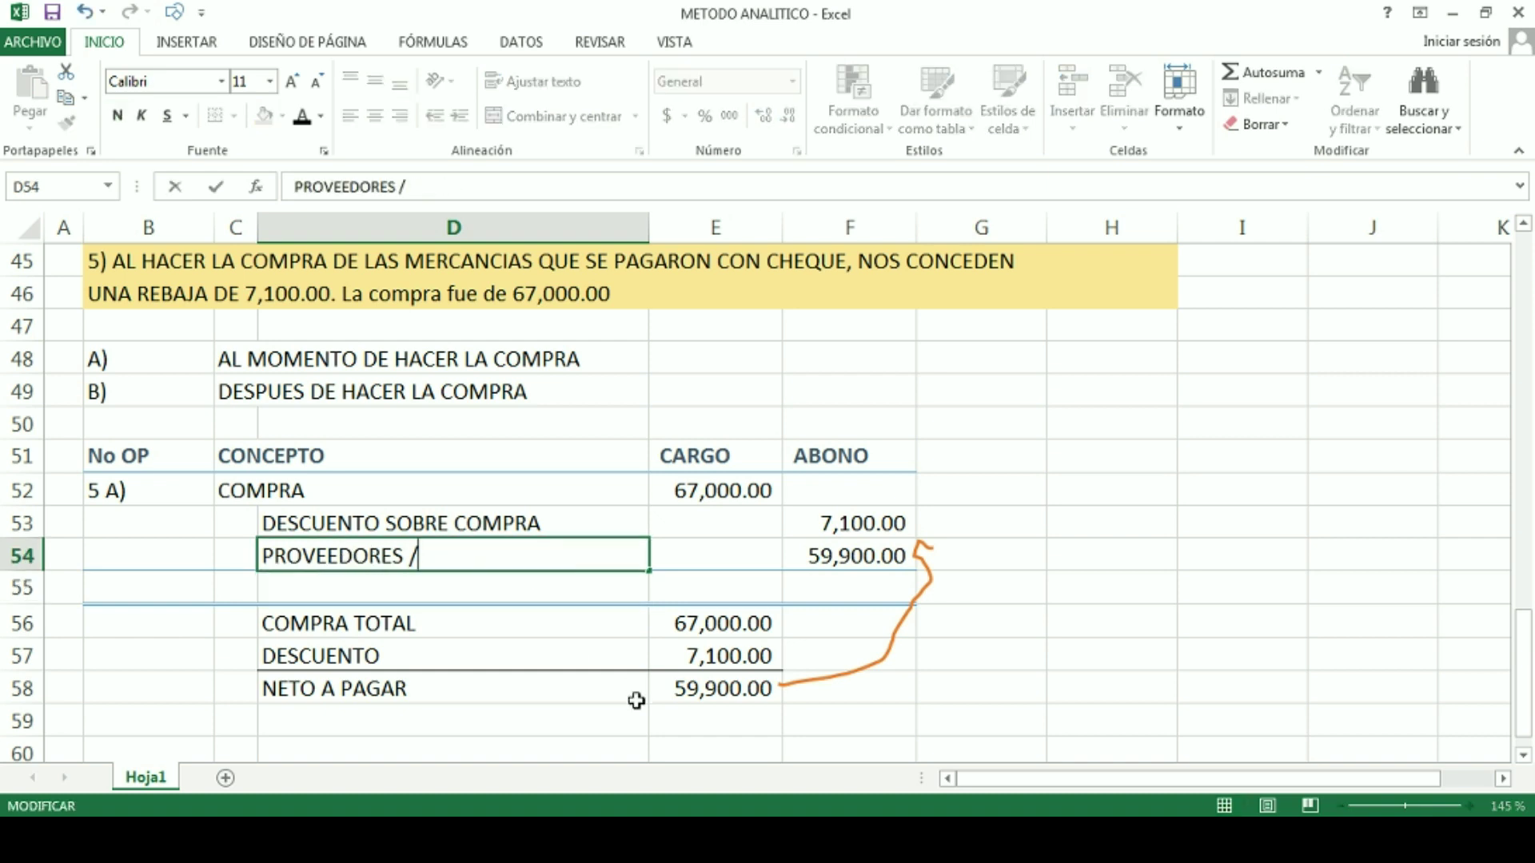
pyautogui.press('Return')
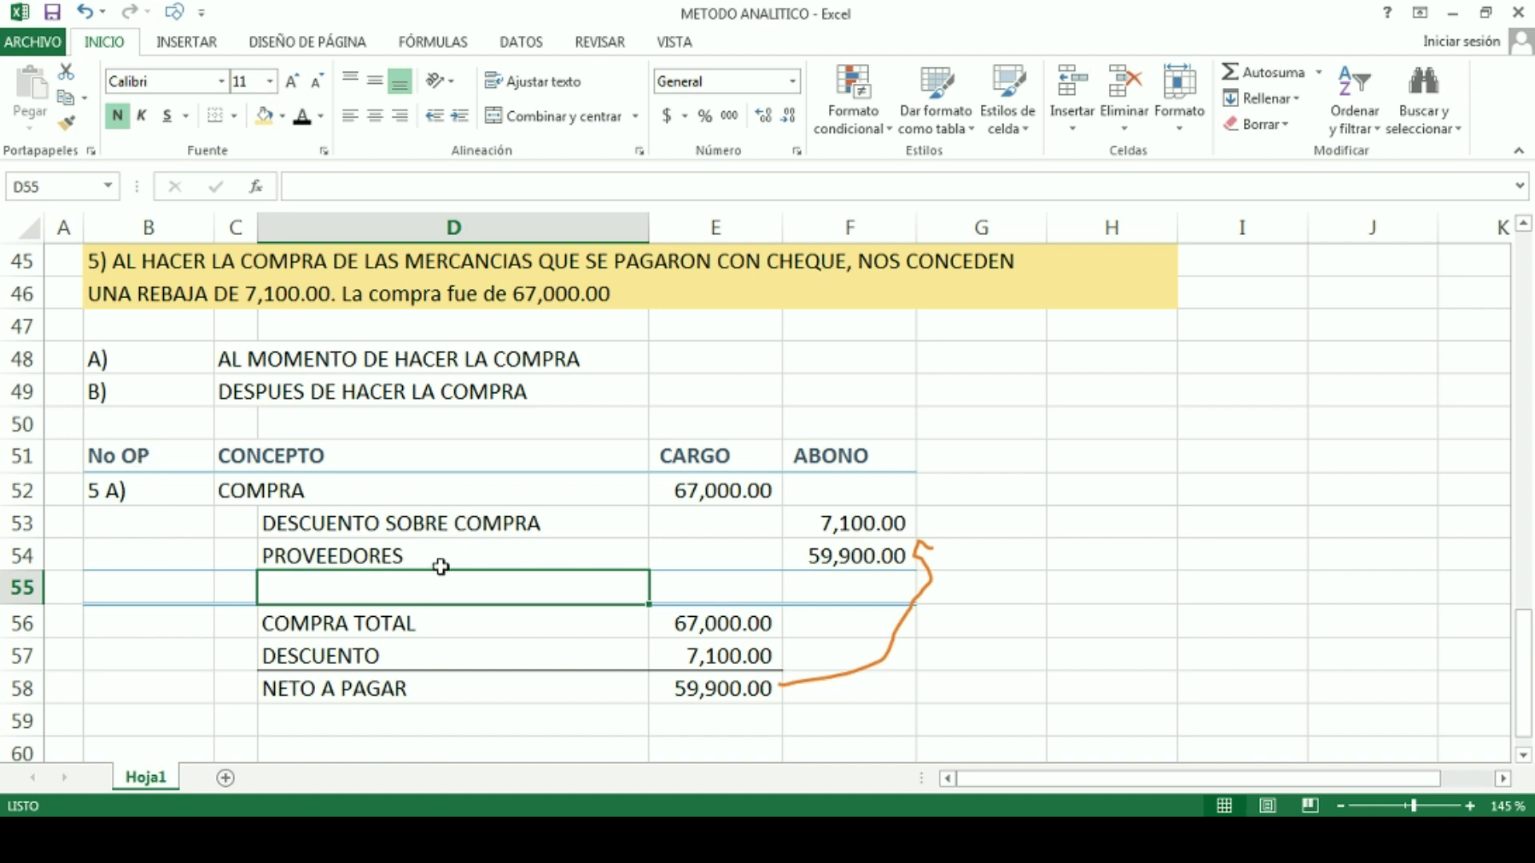
pyautogui.moveTo(18, 455); pyautogui.dragTo(4, 724)
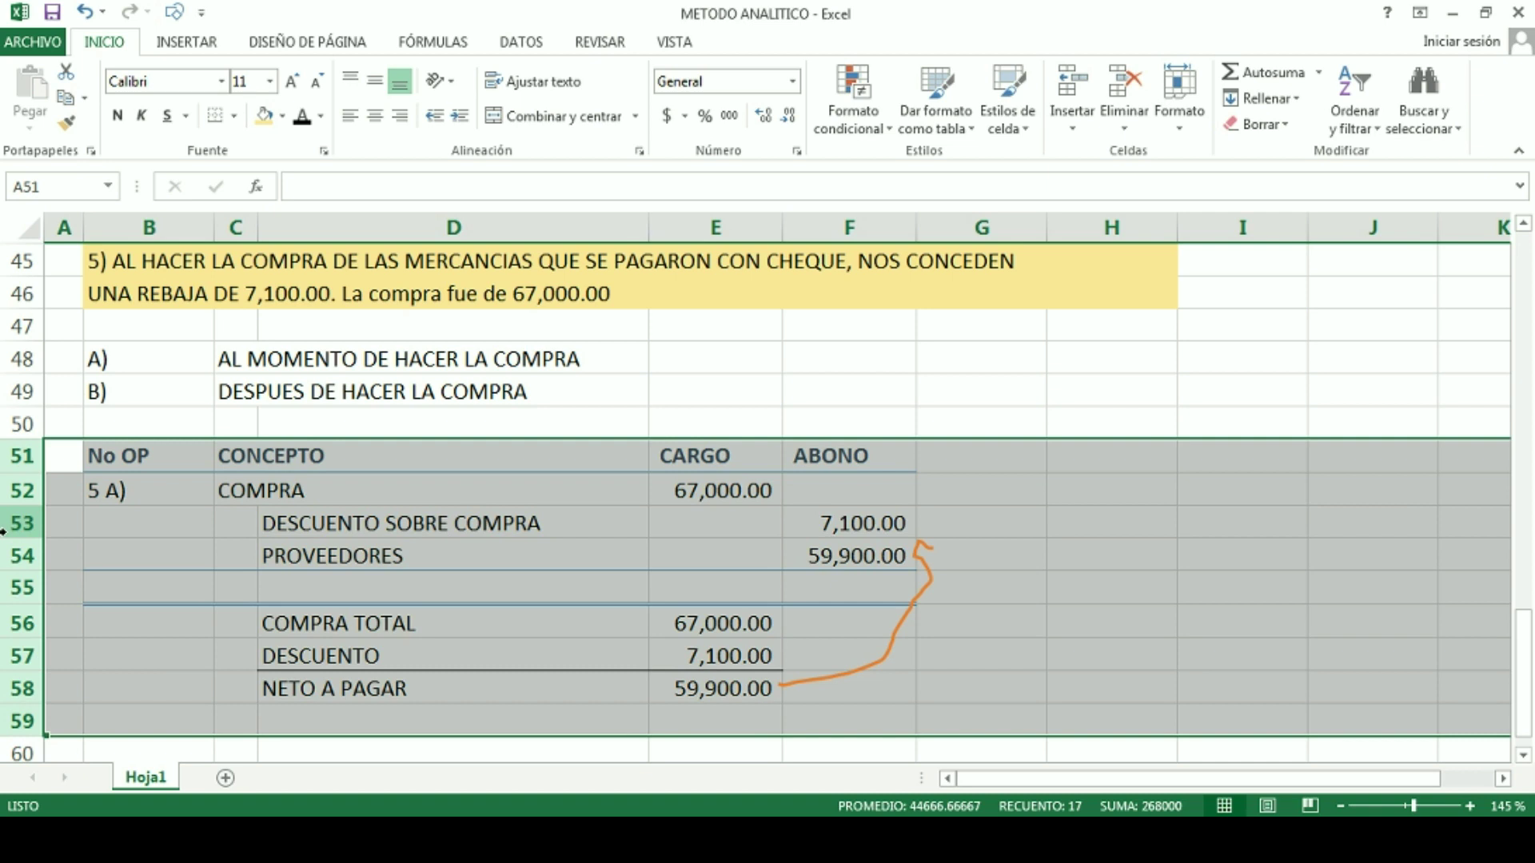
pyautogui.rightClick(4, 530)
pyautogui.click(497, 550)
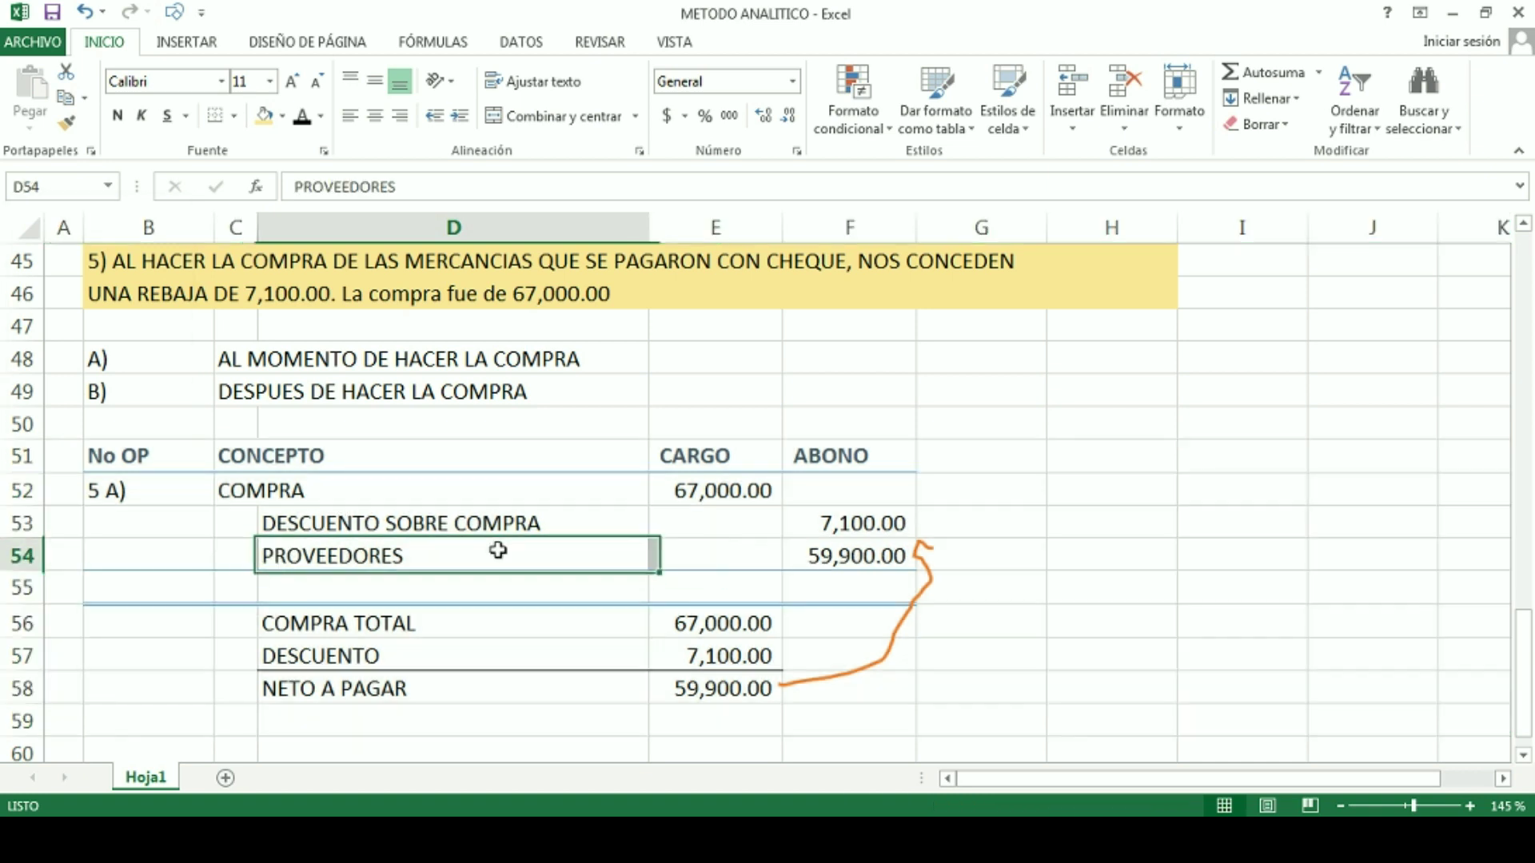
# Step: Total the CARGO entries in E55 with =SUMA(E52:E54) and copy the formula to F55 for the ABONO column
pyautogui.click(715, 577)
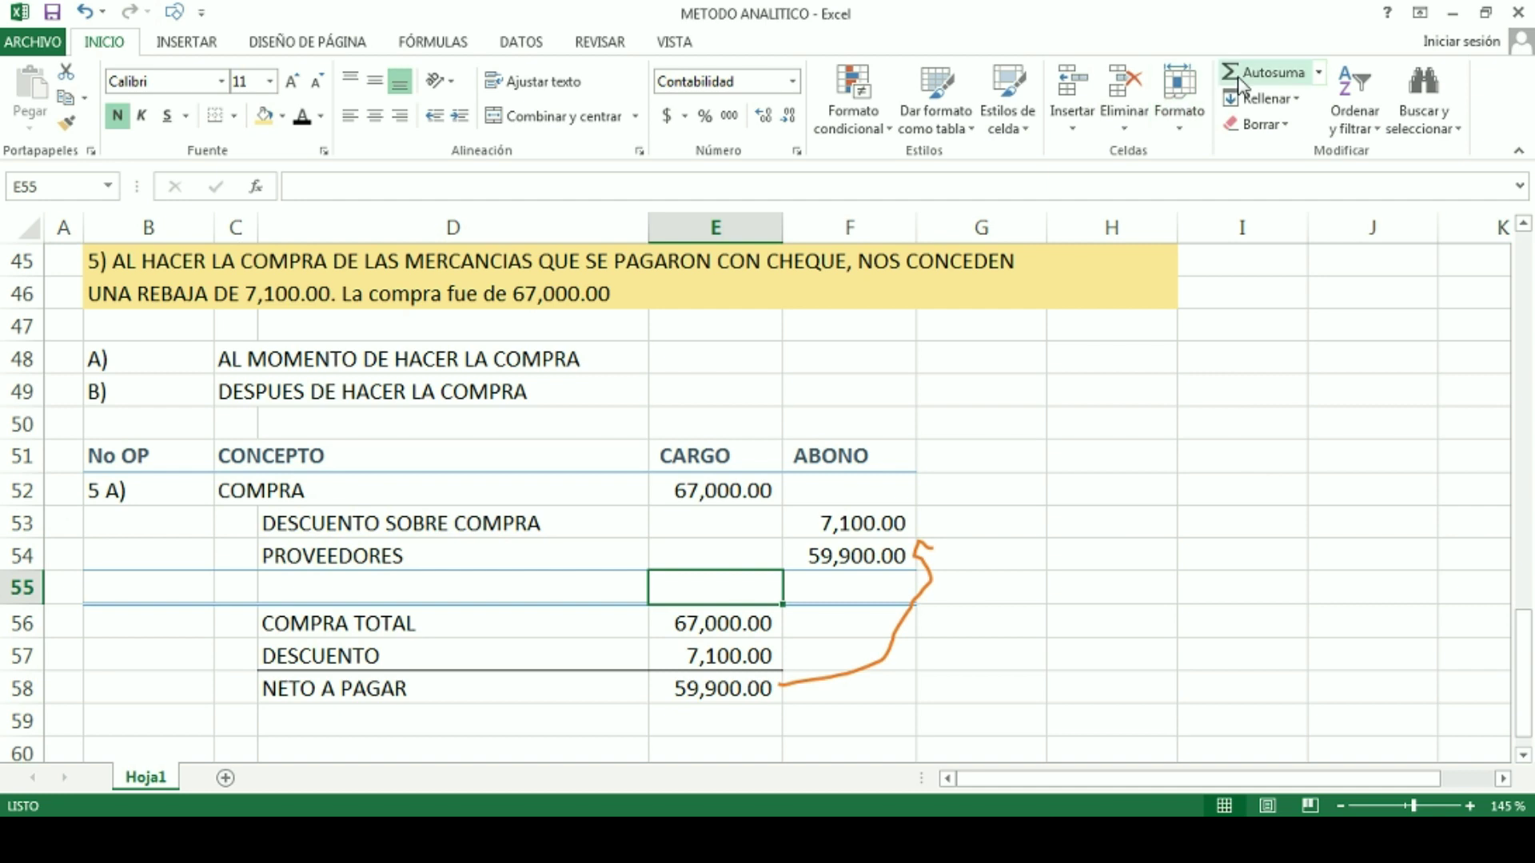
pyautogui.click(1263, 73)
pyautogui.press('Return')
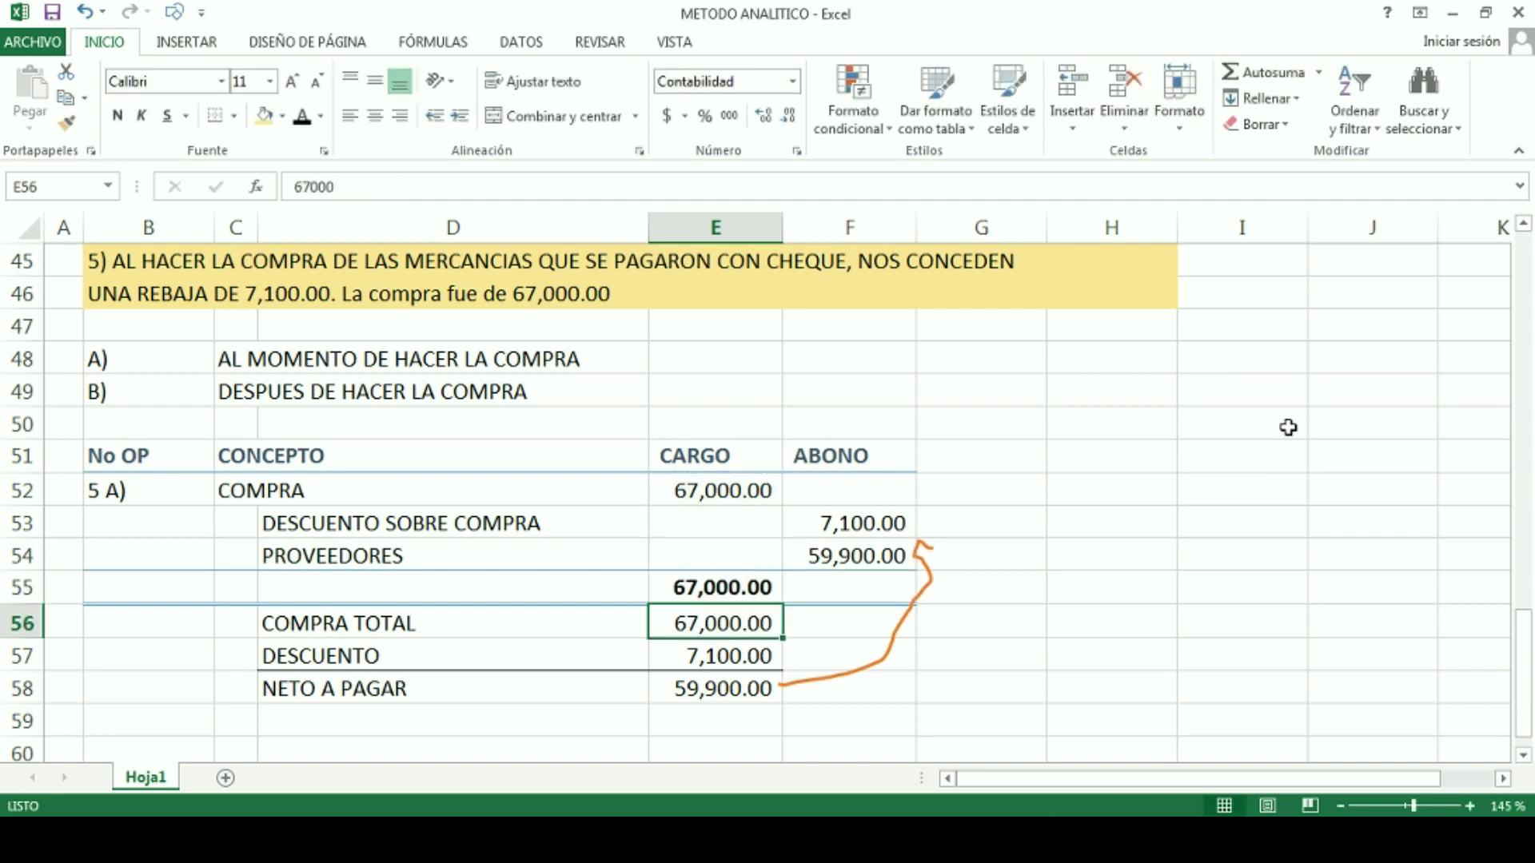
pyautogui.click(740, 590)
pyautogui.moveTo(785, 605); pyautogui.dragTo(895, 616)
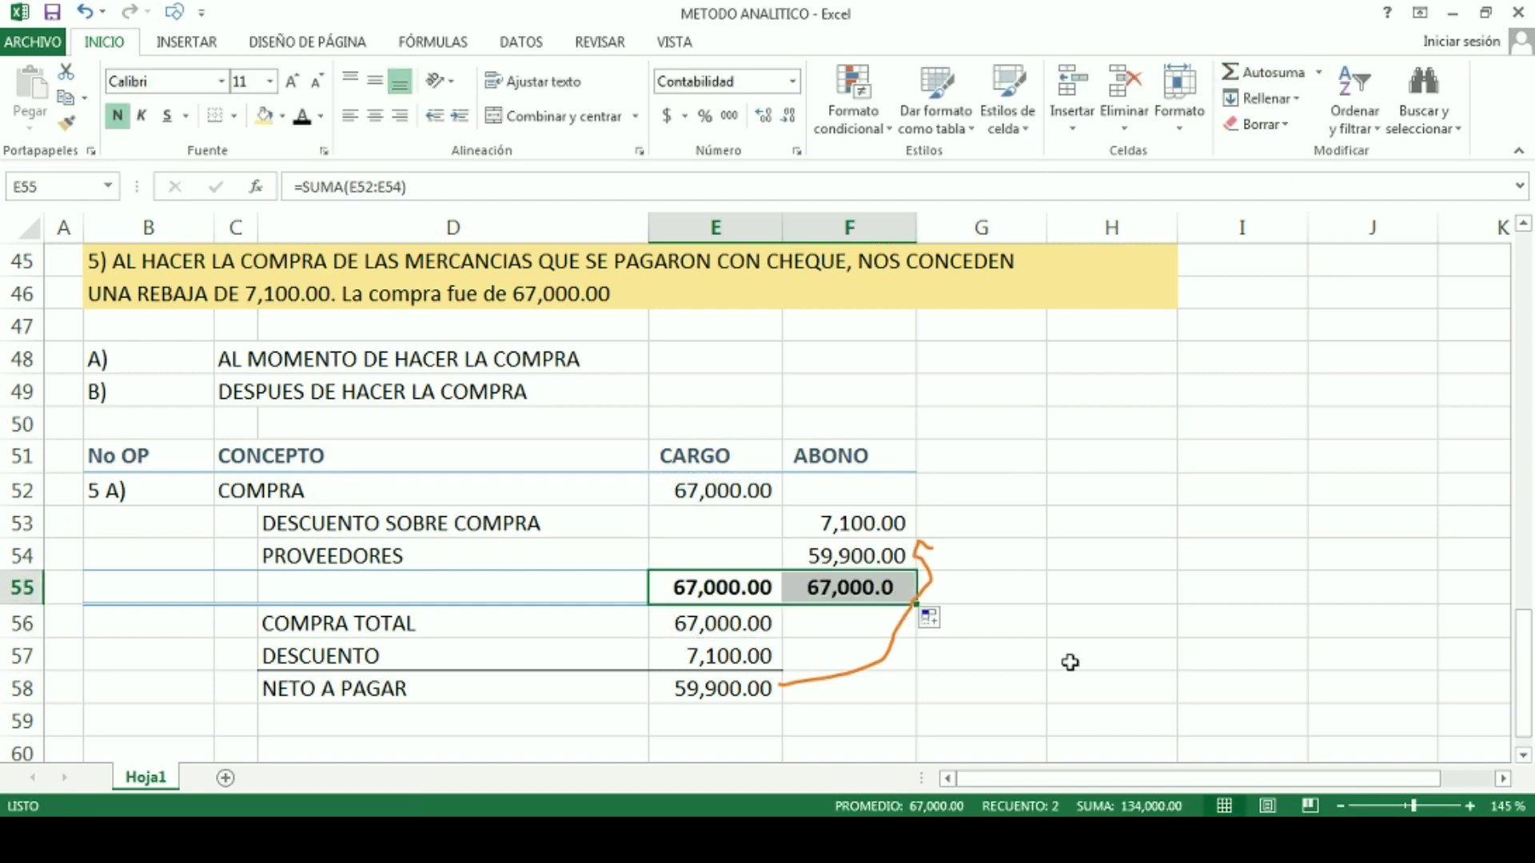
pyautogui.click(1087, 668)
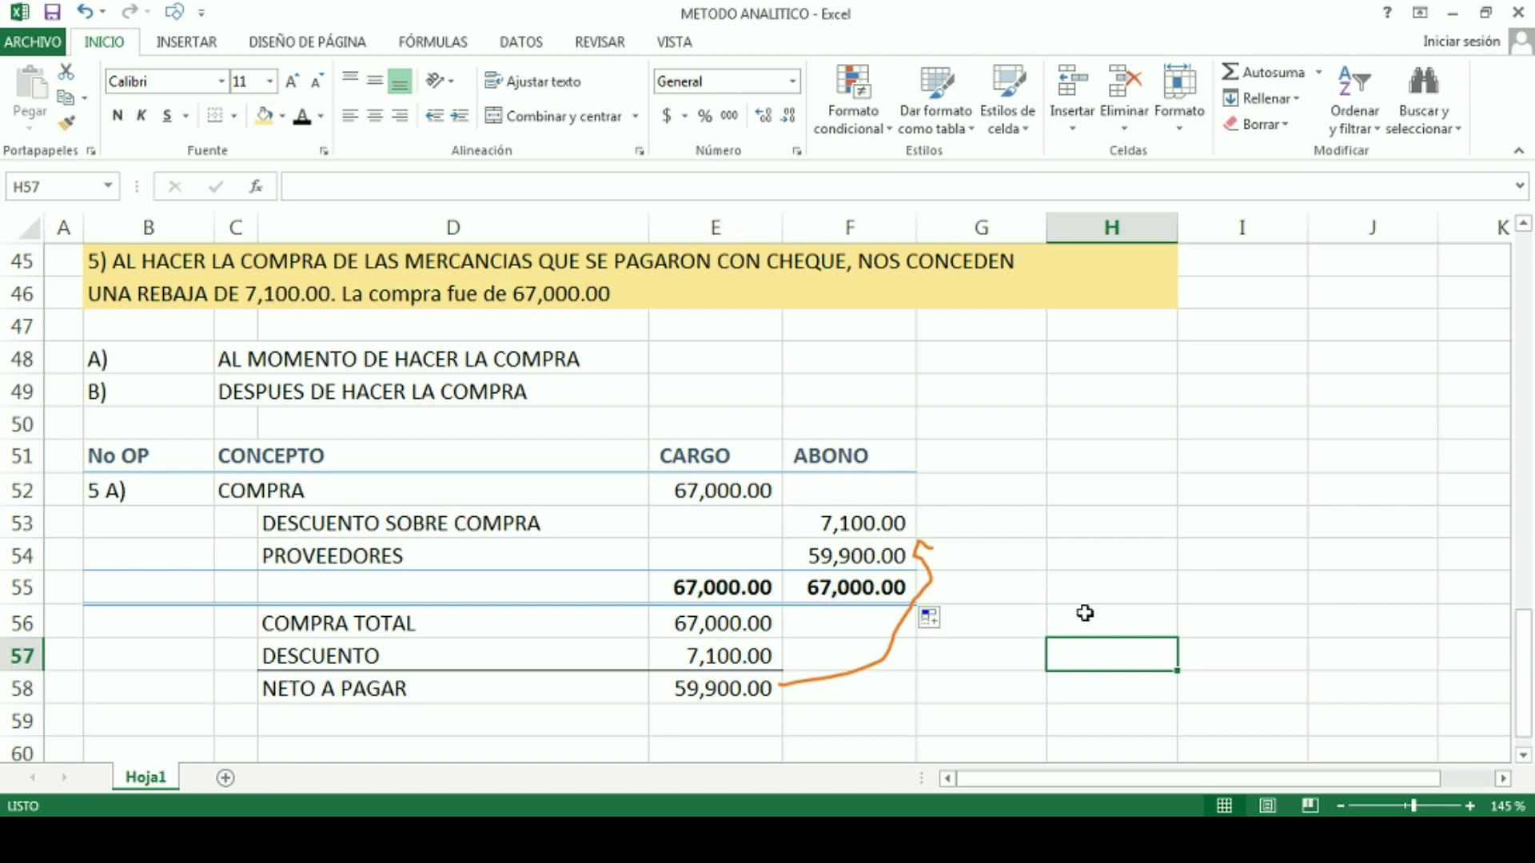
# Step: Hide rows 51 to 58, which hold the finished entry 5 A)
pyautogui.moveTo(17, 454); pyautogui.dragTo(16, 692)
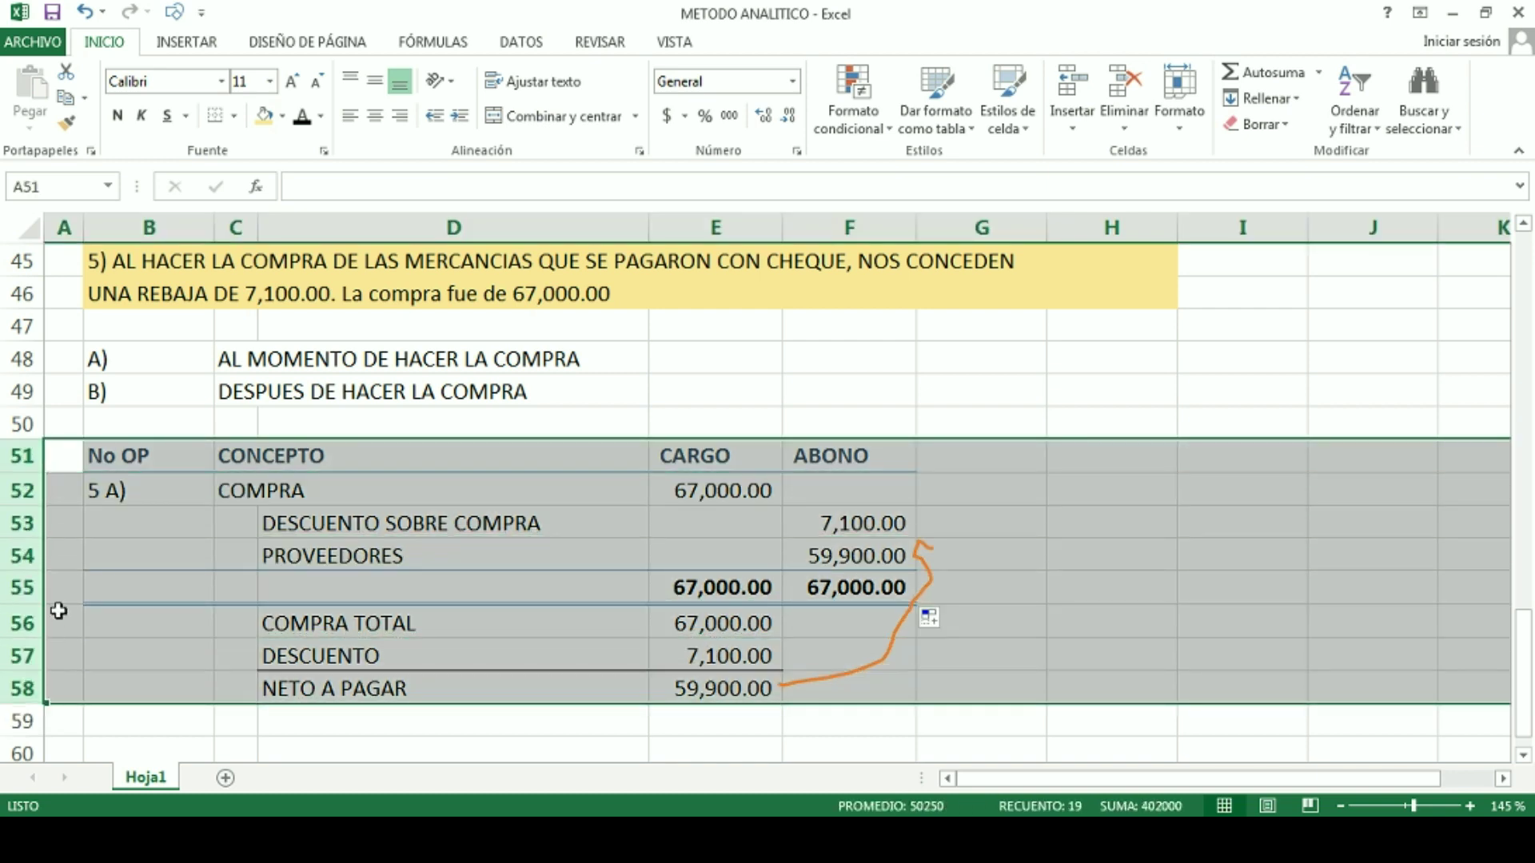
pyautogui.rightClick(16, 574)
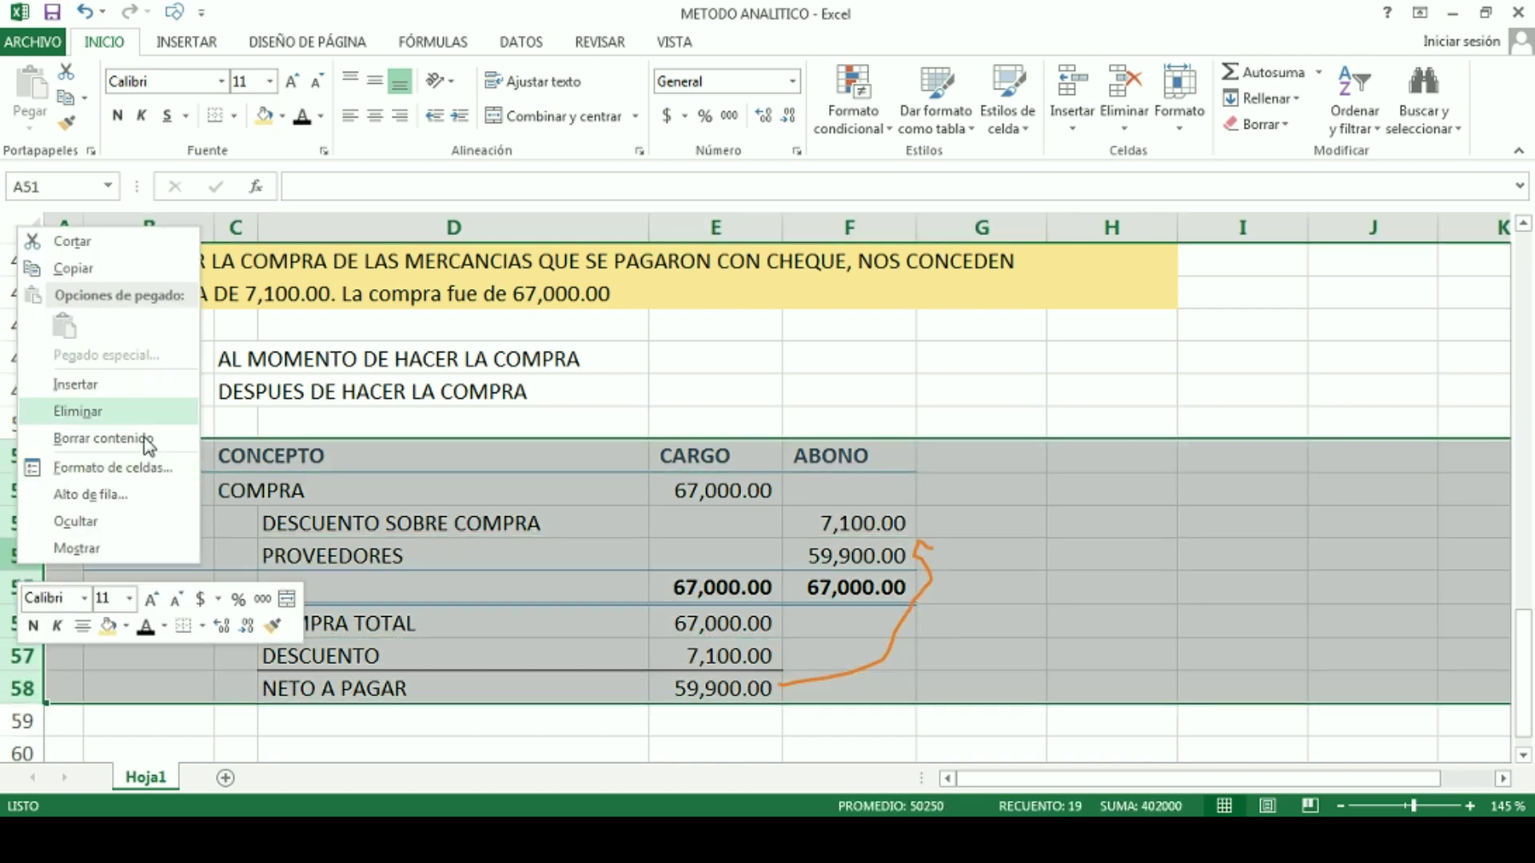
pyautogui.click(135, 529)
pyautogui.click(713, 562)
# Step: Fill B48:D48, the case A) line "AL MOMENTO DE HACER LA COMPRA", with the light yellow colour
pyautogui.moveTo(120, 364); pyautogui.dragTo(637, 352)
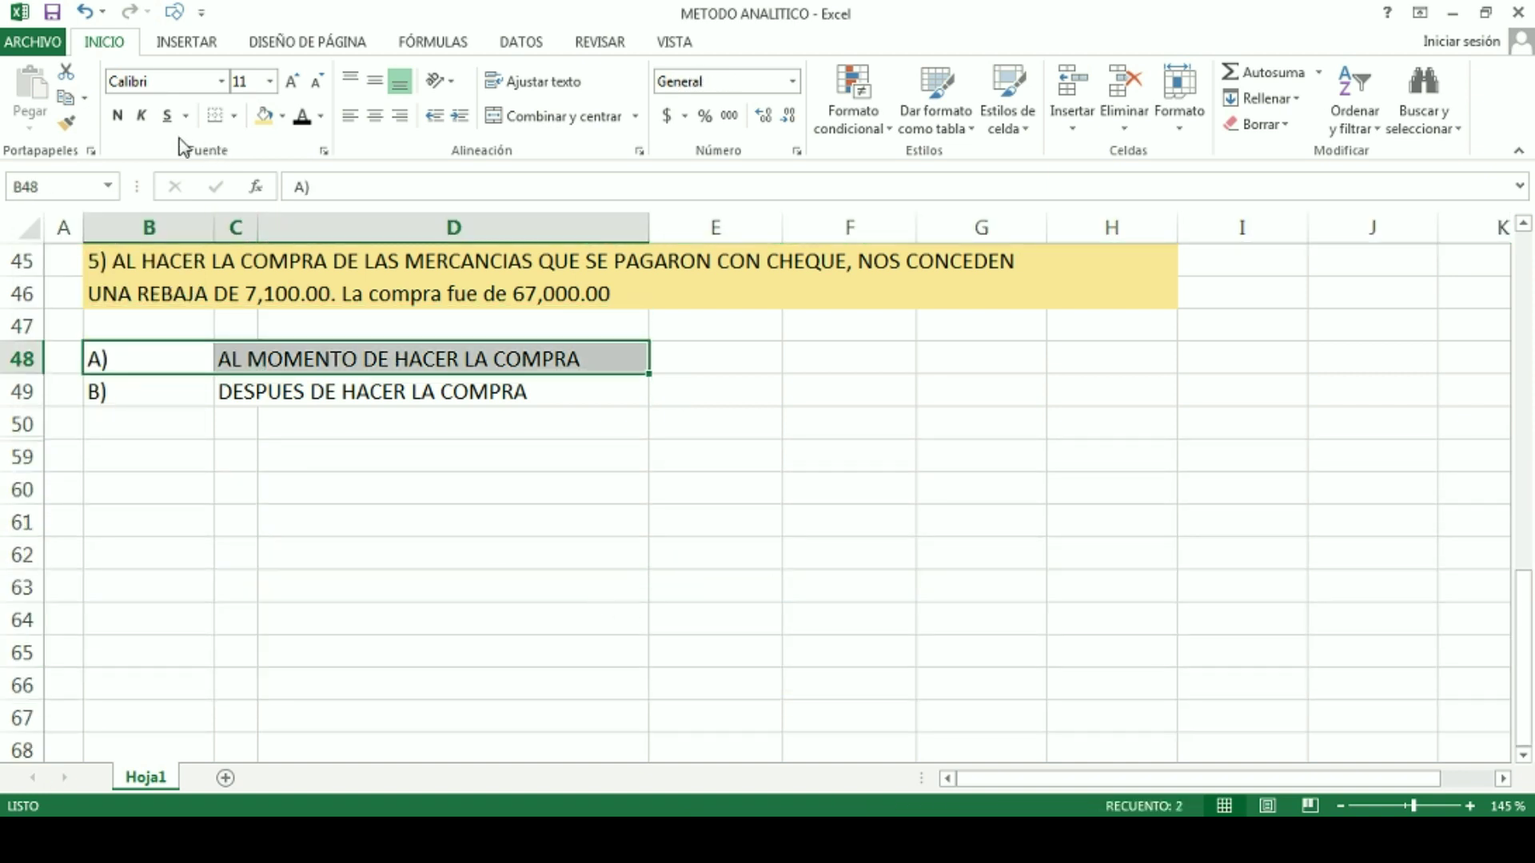
pyautogui.click(264, 115)
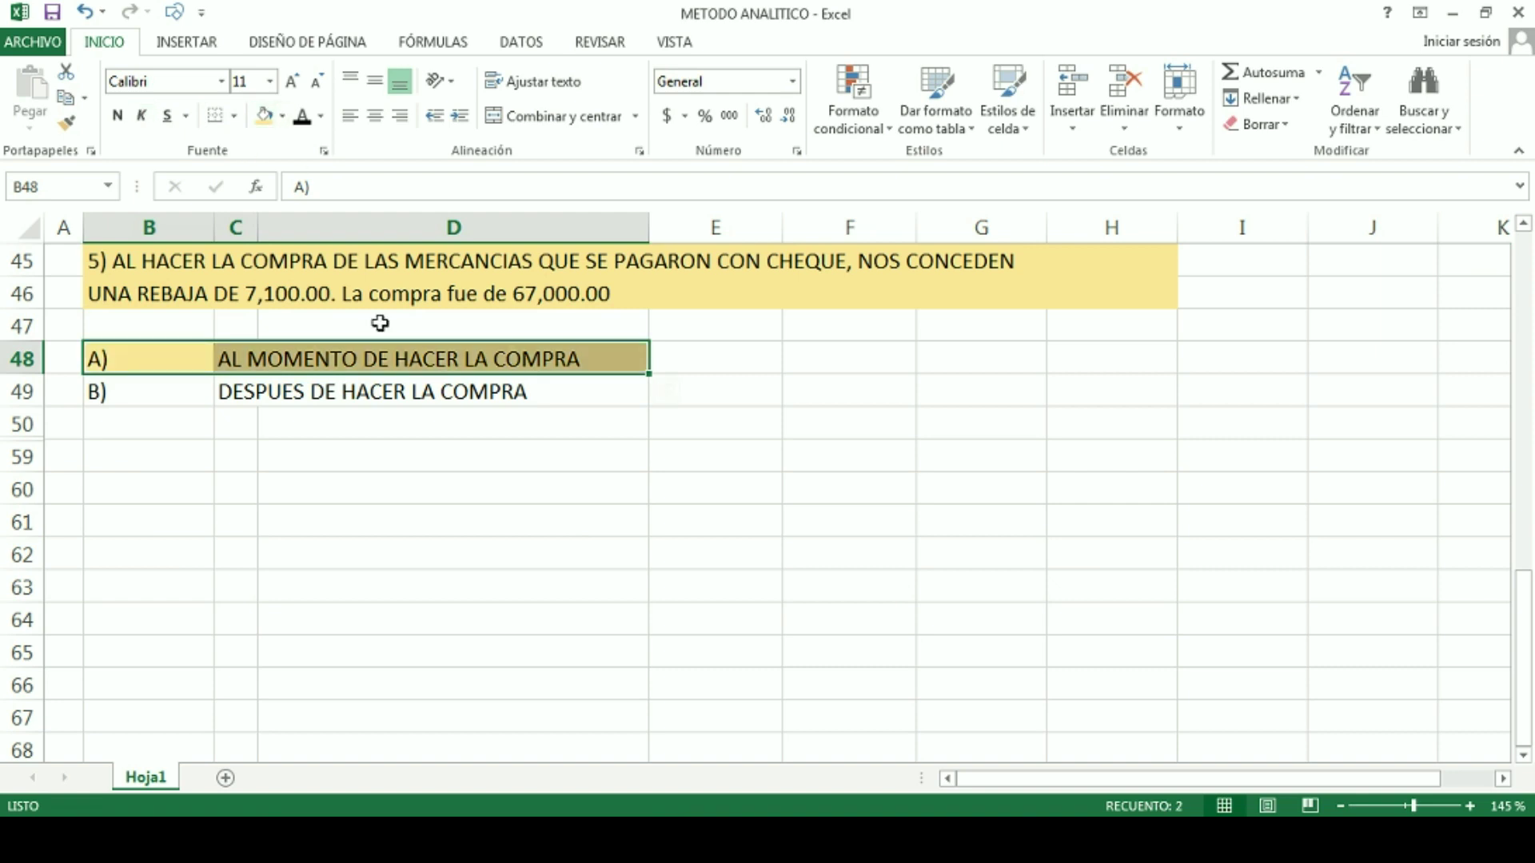
pyautogui.click(123, 389)
# Step: Enter the journal headings "No OP" in B59, "CONCEPTO" in C59, "CARGO" in E59 and "ABONO" in F59
pyautogui.click(151, 459)
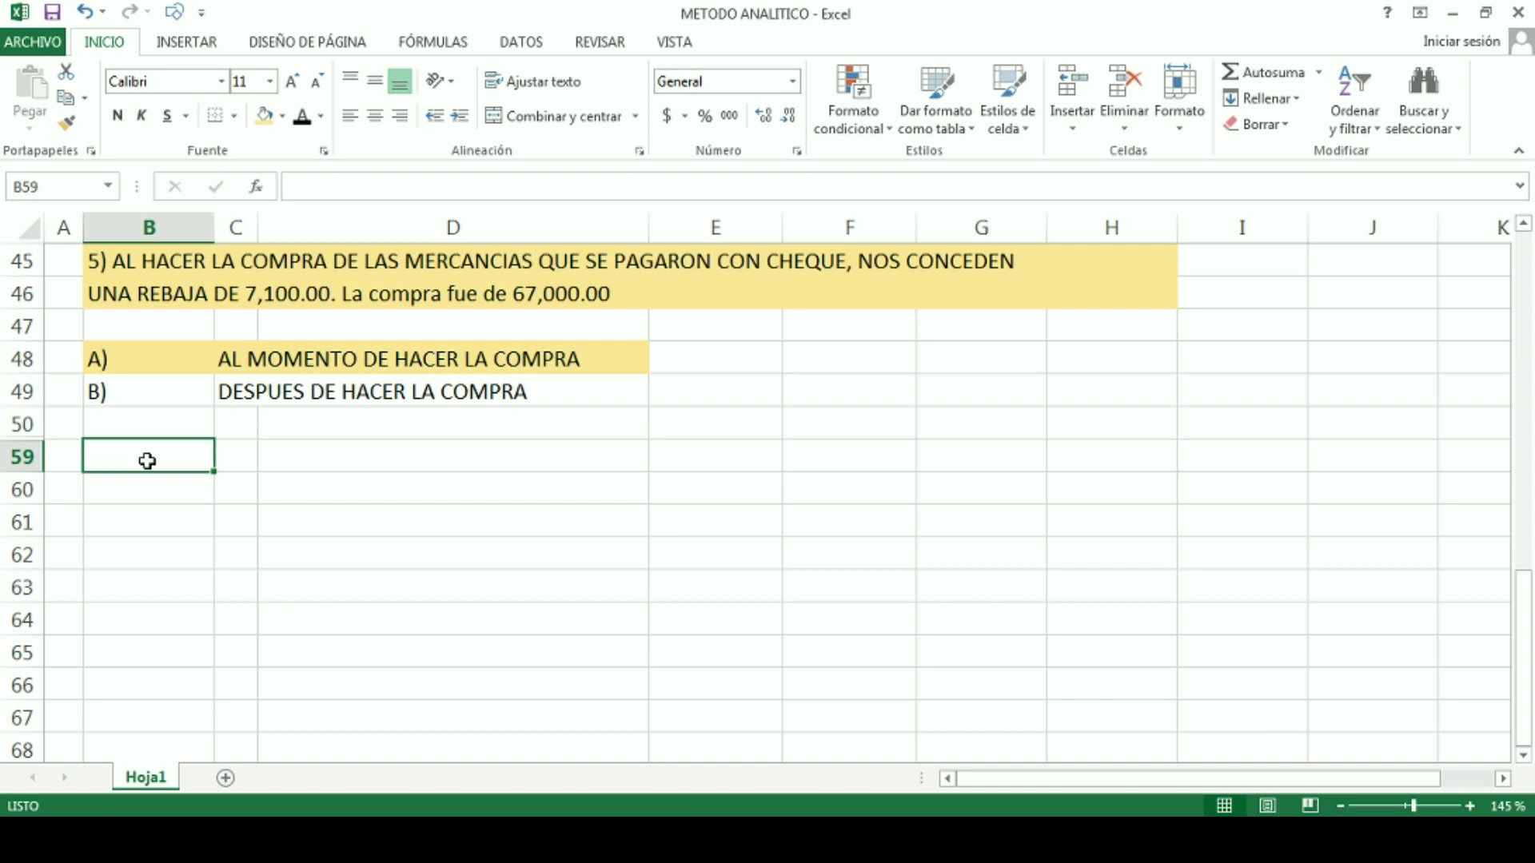
pyautogui.write('n')
pyautogui.press('BackSpace')
pyautogui.write('No OP')
pyautogui.press('Tab')
pyautogui.write('C')
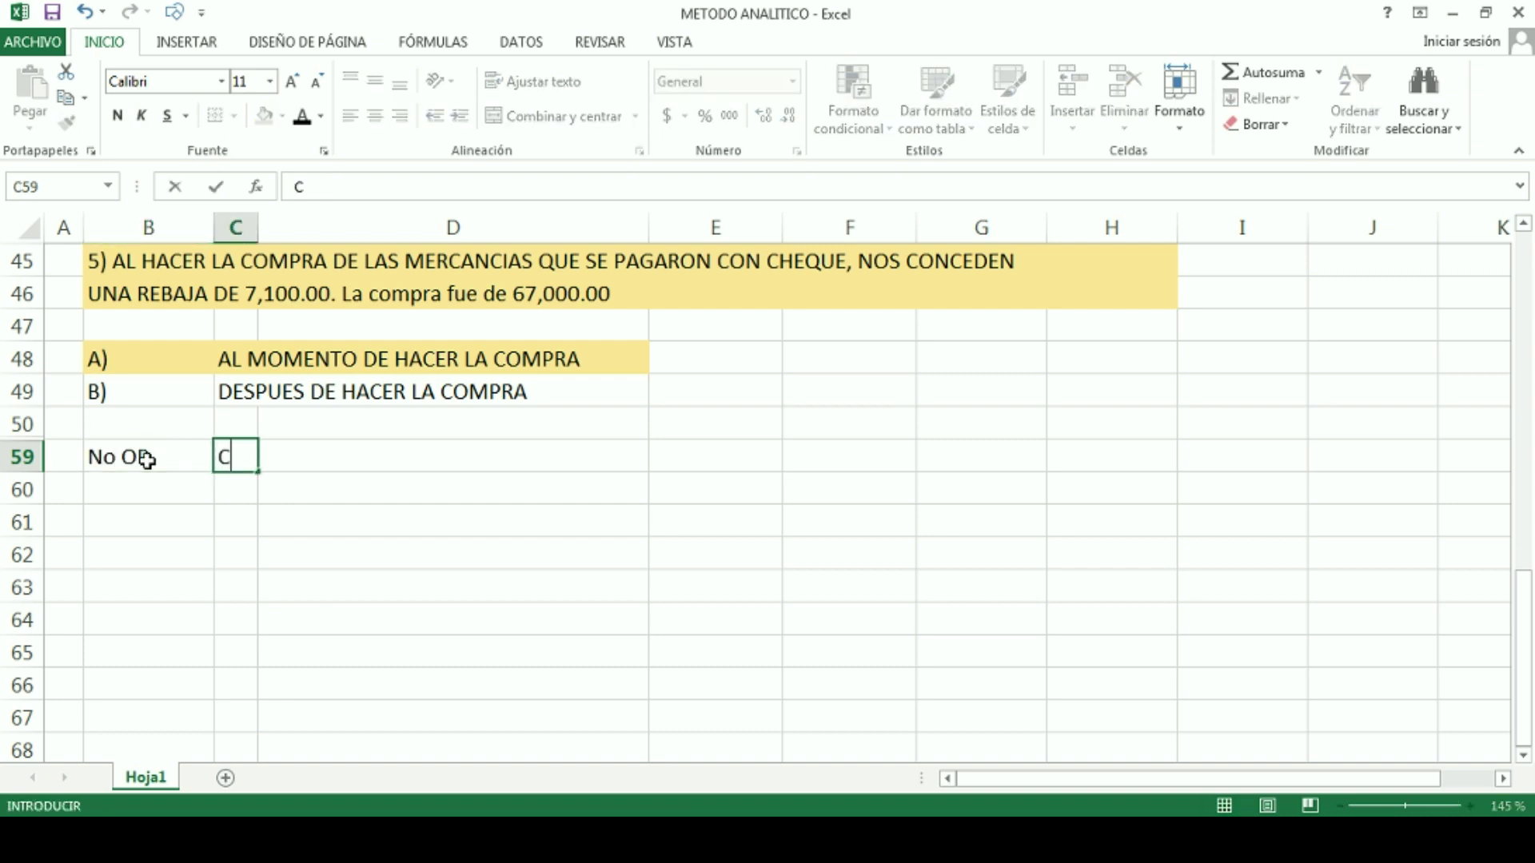
pyautogui.write('OCNEP')
pyautogui.press('BackSpace')
pyautogui.press('BackSpace')
pyautogui.press('BackSpace')
pyautogui.press('BackSpace')
pyautogui.write('NCEP')
pyautogui.press('Tab')
pyautogui.press('Tab')
pyautogui.write('CARGO')
pyautogui.press('Tab')
pyautogui.write('ABONO')
pyautogui.press('Return')
pyautogui.press('Left')
# Step: Apply the bold blue heading cell style with a bottom border to B59:F59
pyautogui.moveTo(146, 459); pyautogui.dragTo(866, 455)
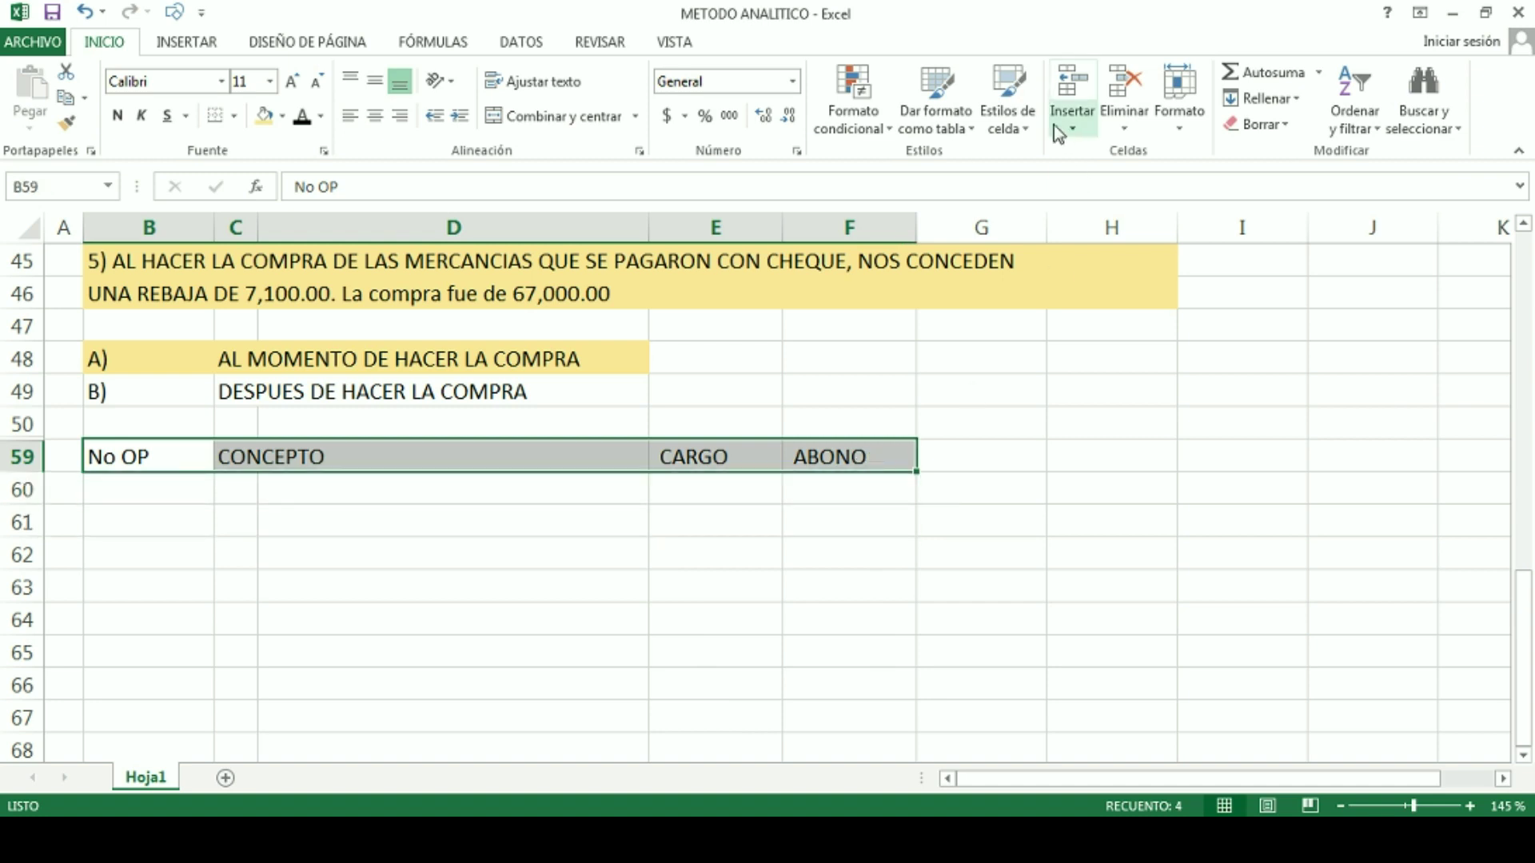
pyautogui.click(1008, 112)
pyautogui.click(1330, 325)
# Step: Enter 67,000 in F63 and label it "COMPRA PAGADA" in D63
pyautogui.click(260, 554)
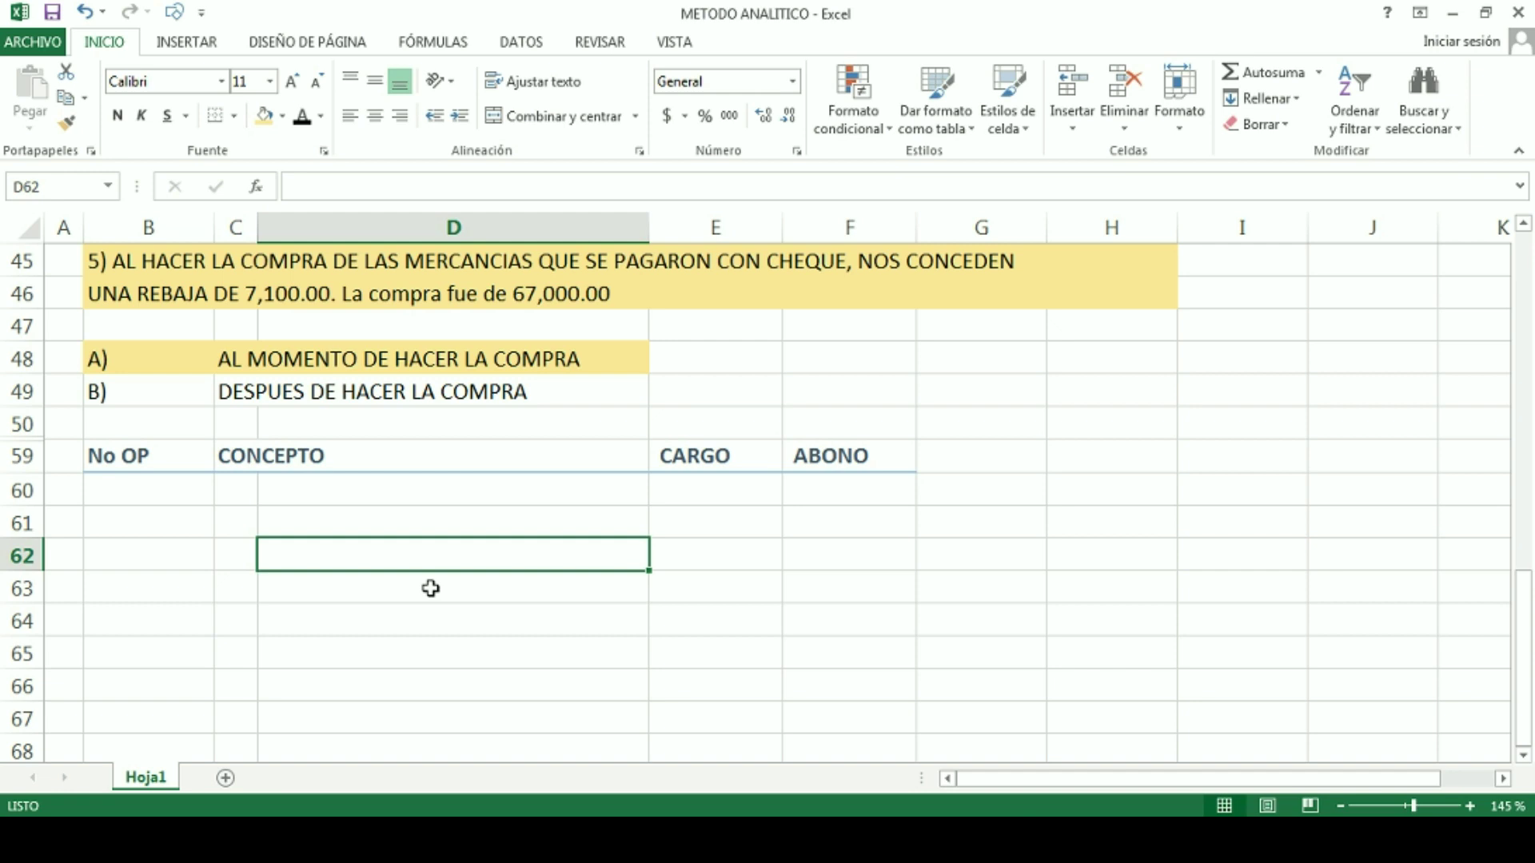
pyautogui.press('Right')
pyautogui.press('Down')
pyautogui.press('Right')
pyautogui.write('6')
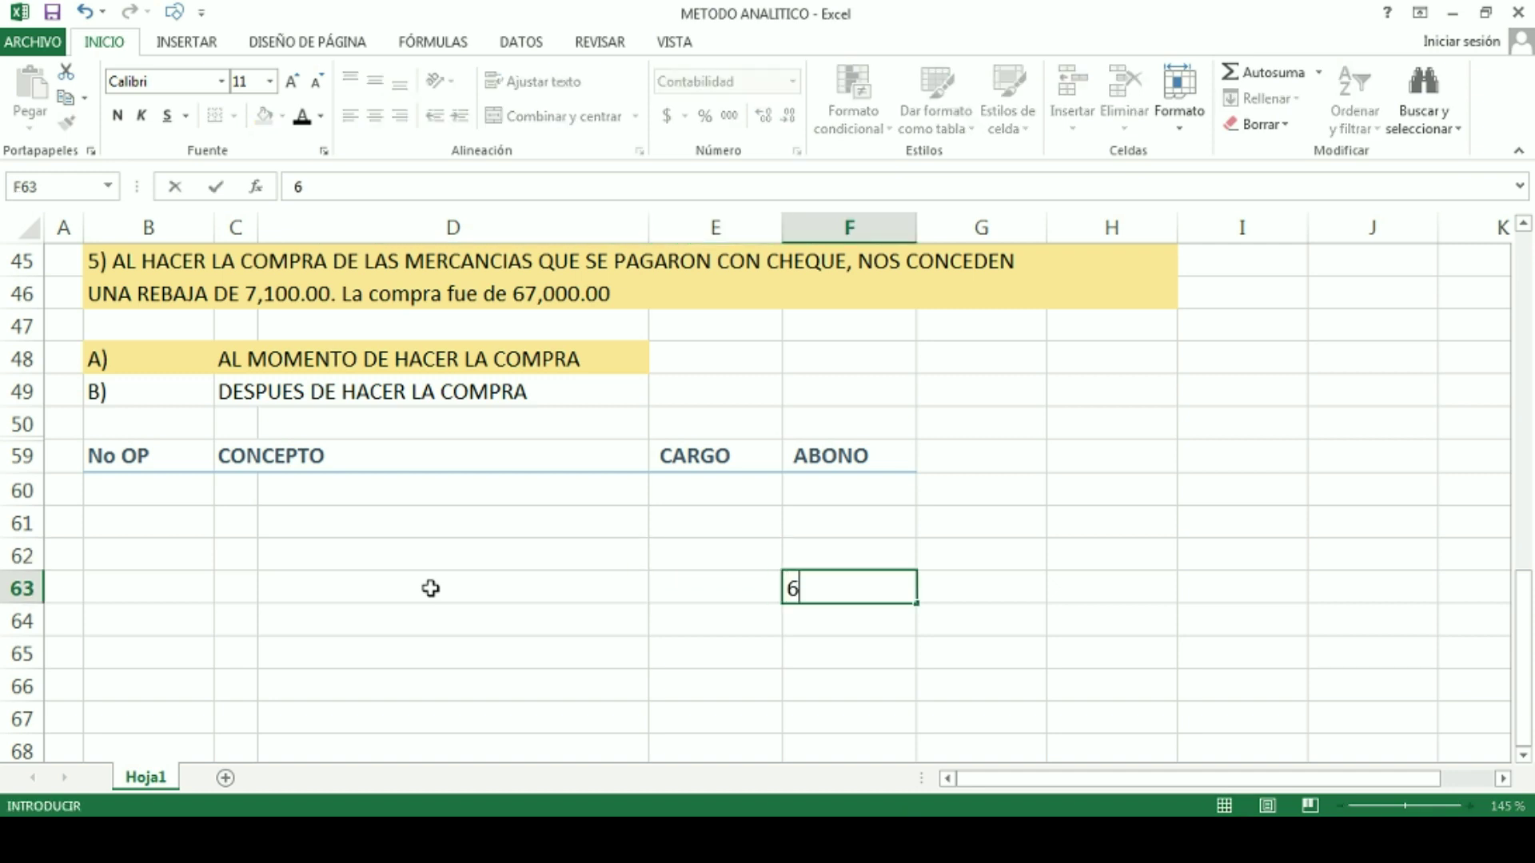
pyautogui.write('7,000')
pyautogui.press('Left')
pyautogui.press('Left')
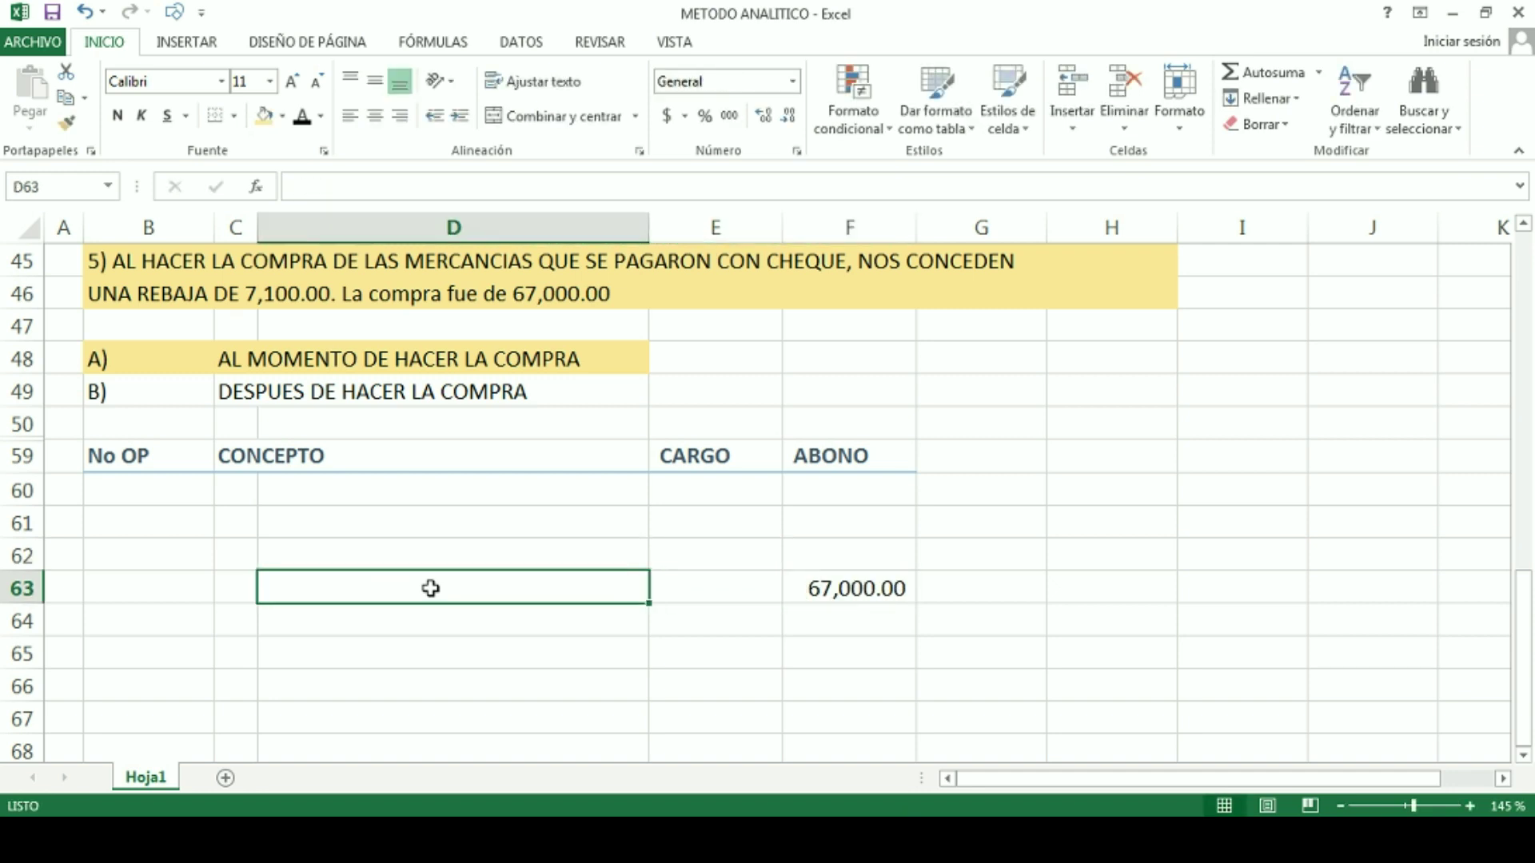
pyautogui.write('COMPRA PA')
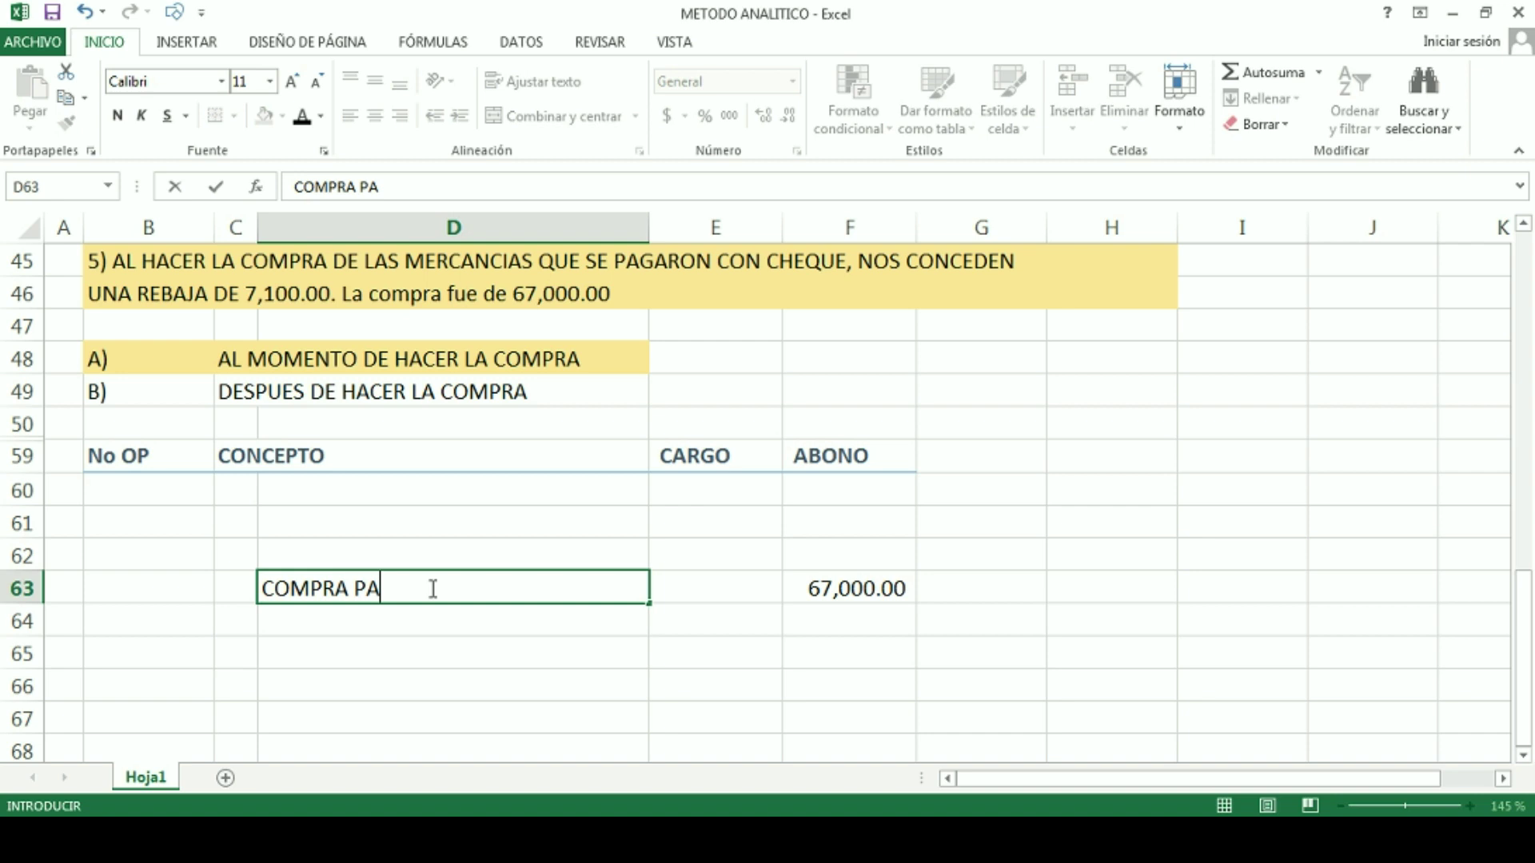
pyautogui.write('GADO')
pyautogui.press('BackSpace')
pyautogui.write('ADA')
pyautogui.press('Return')
# Step: Enter "COMPRA CON DESCUENTO" in D64 and calculate its amount in F64 with +67000-7100
pyautogui.write('COM')
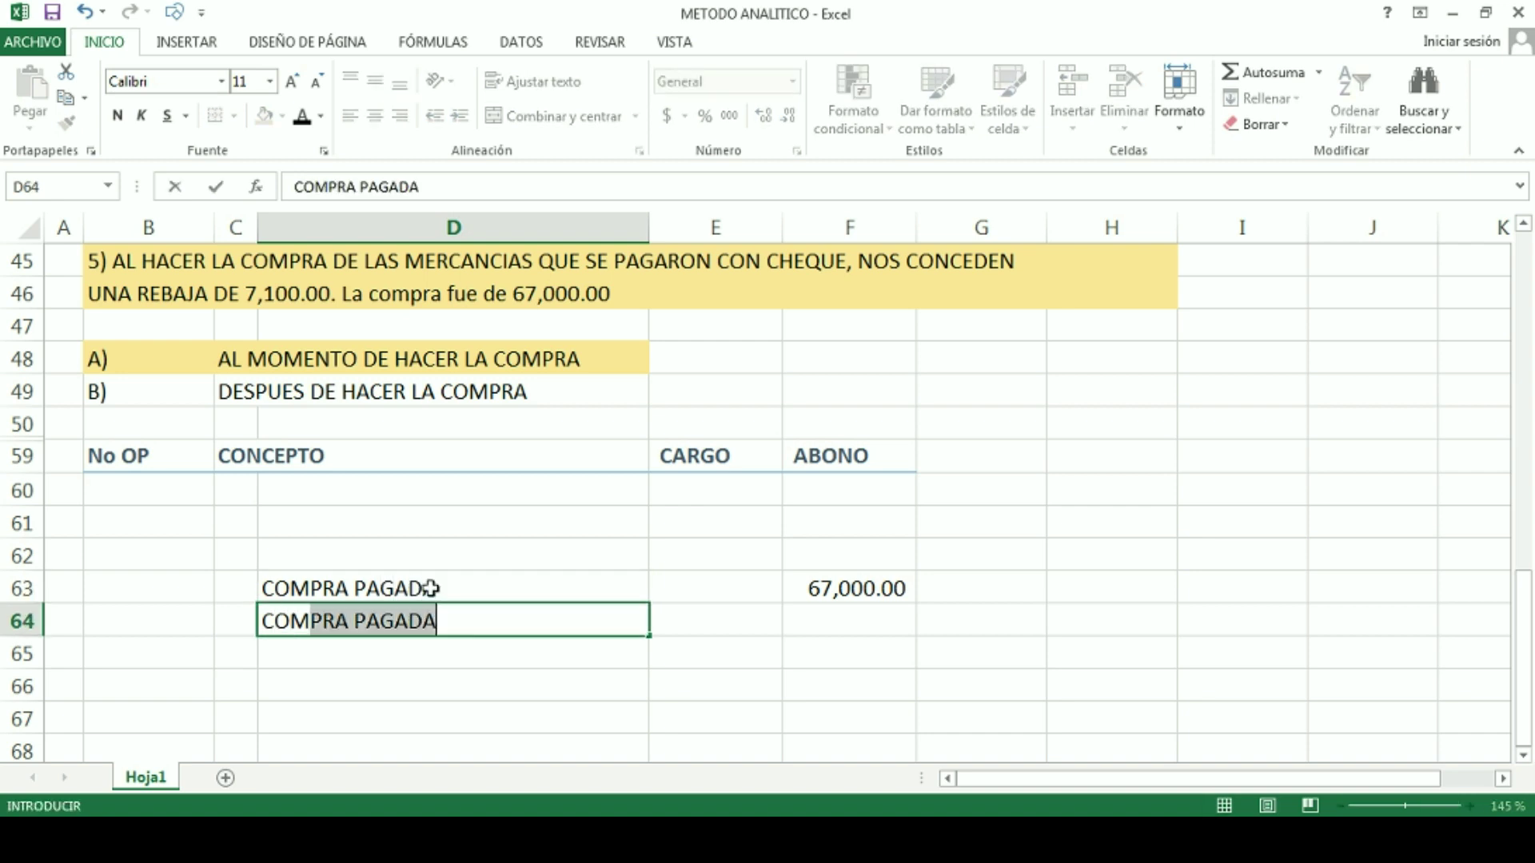
pyautogui.write('PRA CON DESCUENTO')
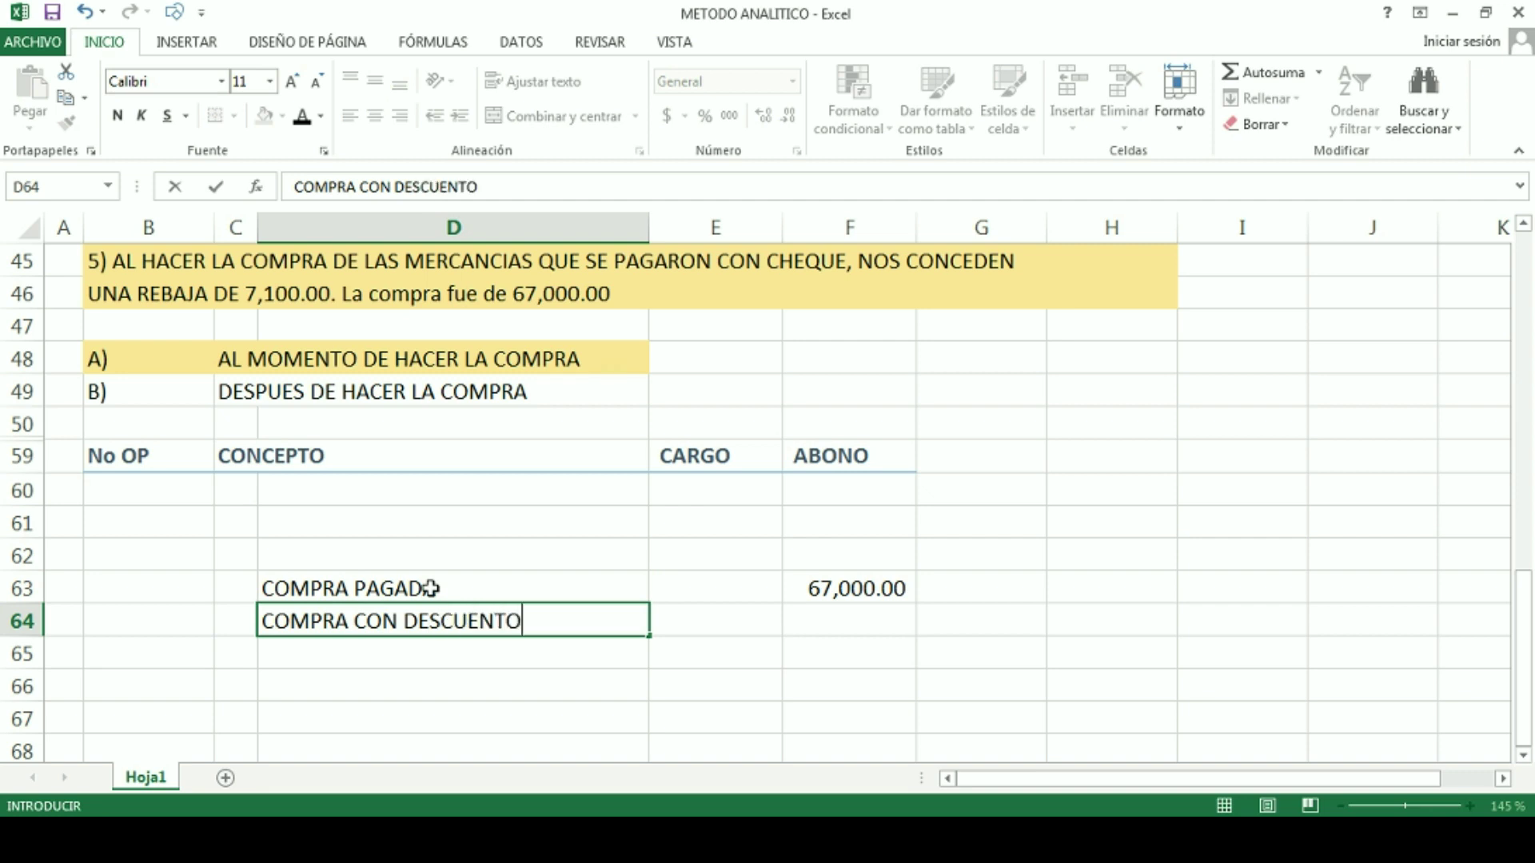
pyautogui.press('Tab')
pyautogui.press('Tab')
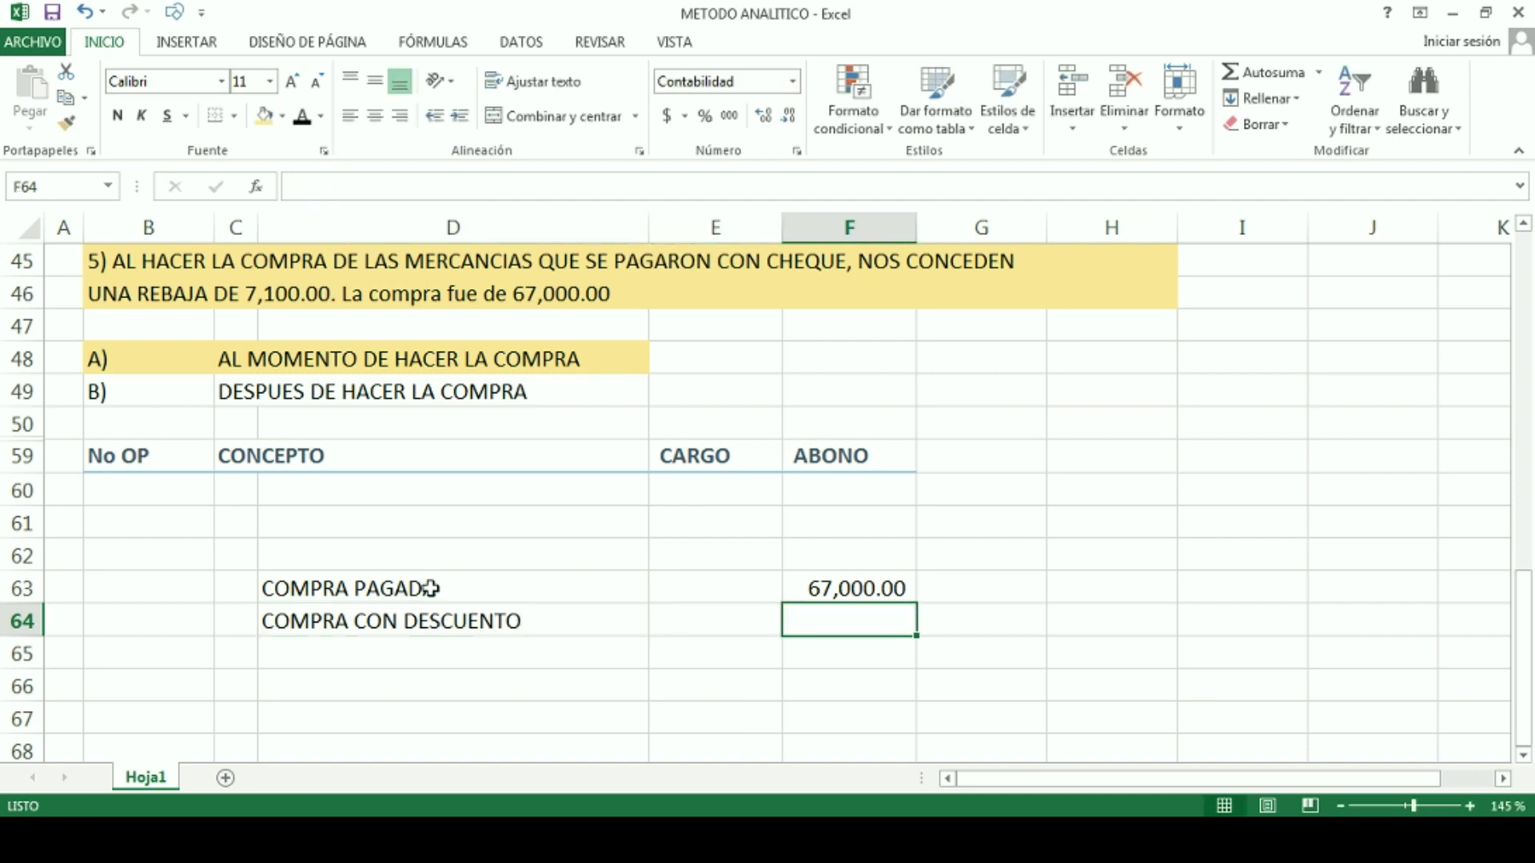
pyautogui.write('+')
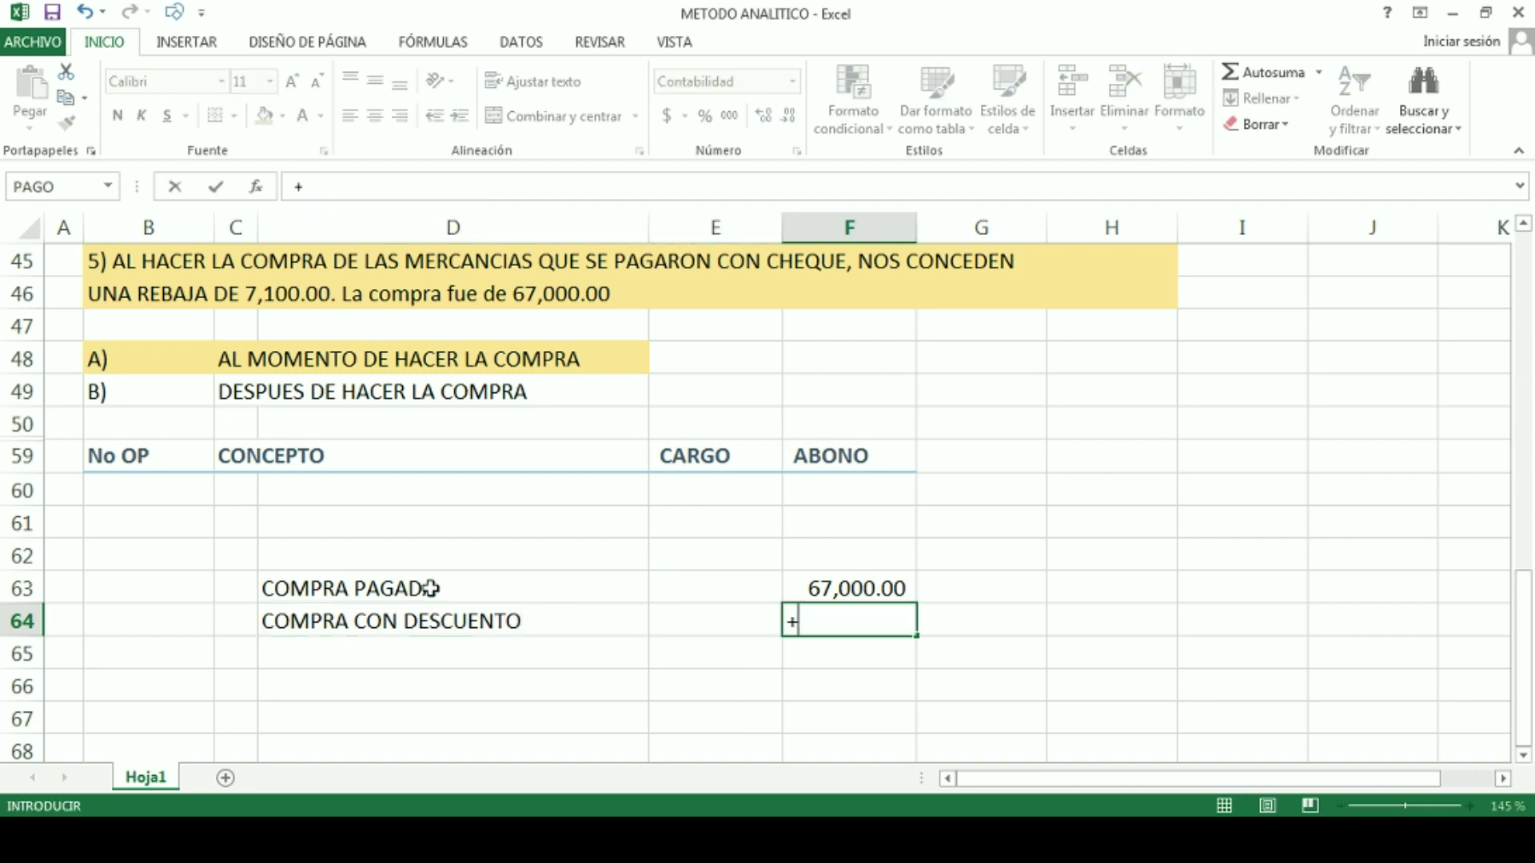
pyautogui.write('67000-')
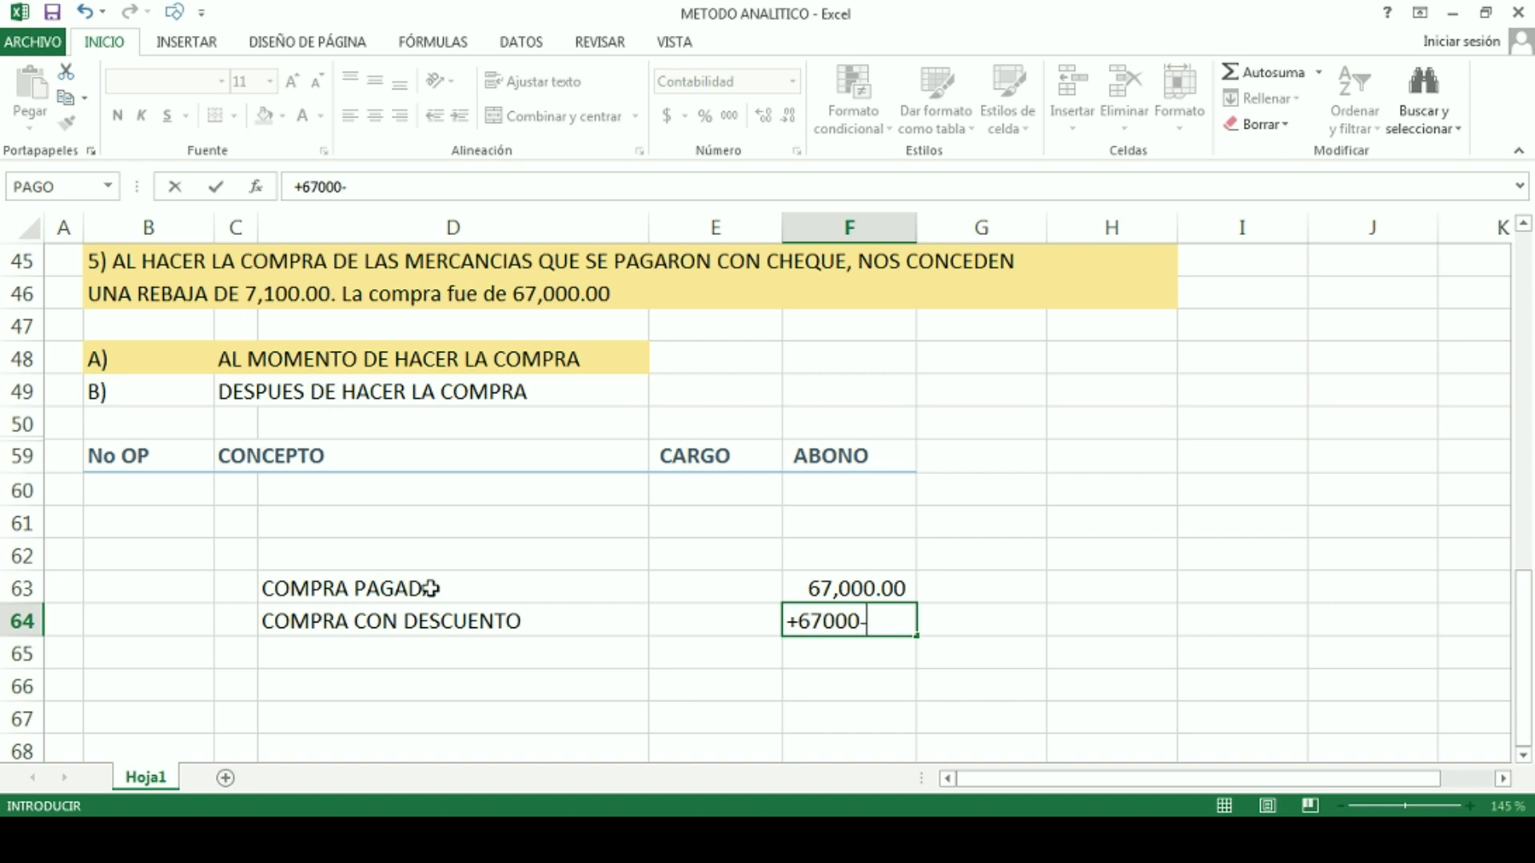
pyautogui.write('7100')
pyautogui.press('Return')
pyautogui.press('Left')
pyautogui.press('Left')
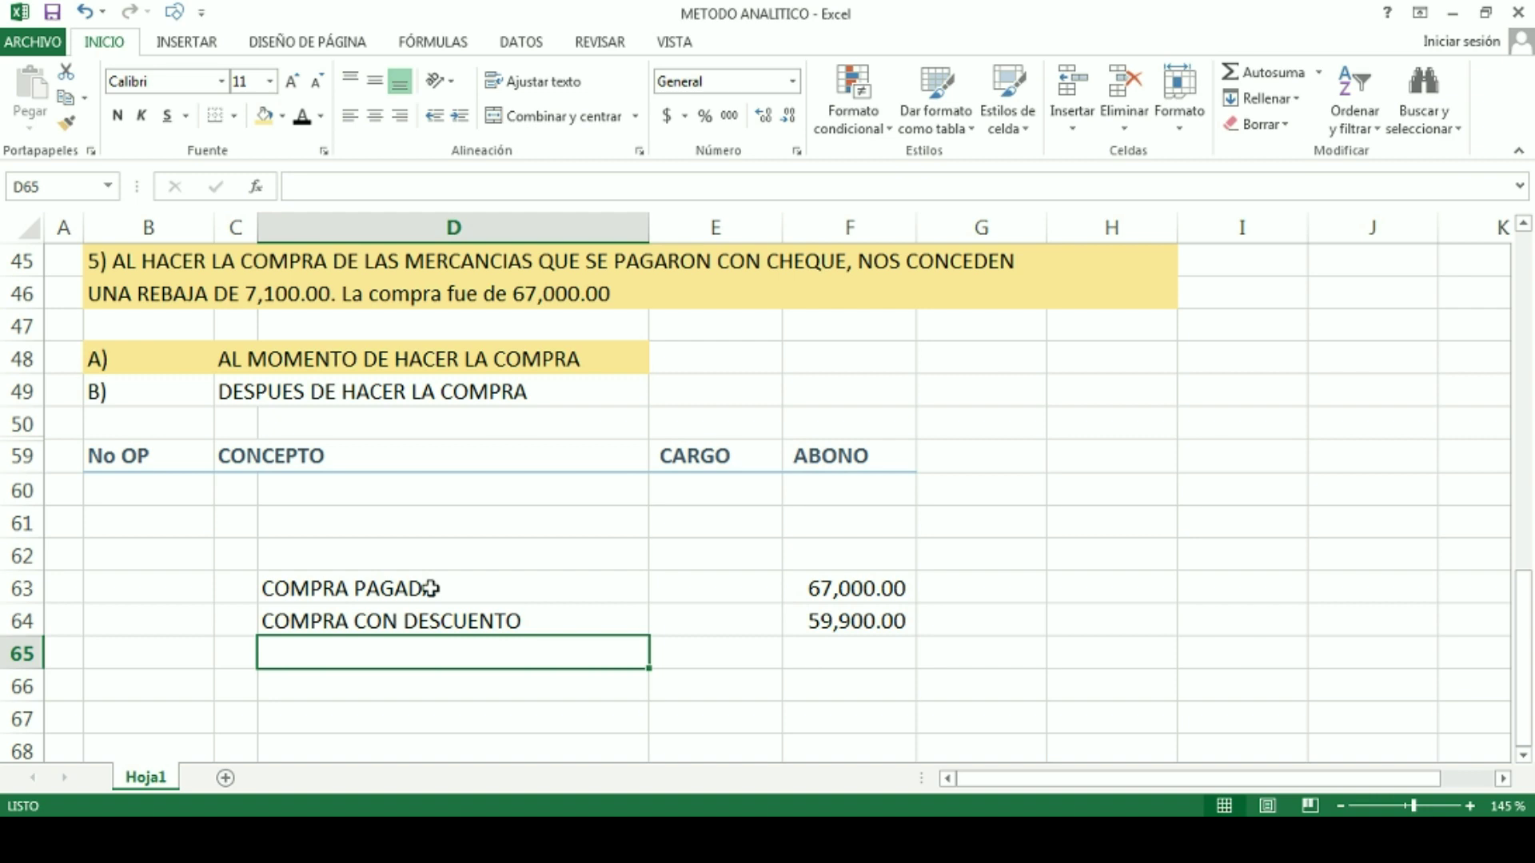
# Step: Enter "DIFERENCIA A FAVOR" in D65 and calculate it in F65 with +F64-F63
pyautogui.press('Right')
pyautogui.press('Right')
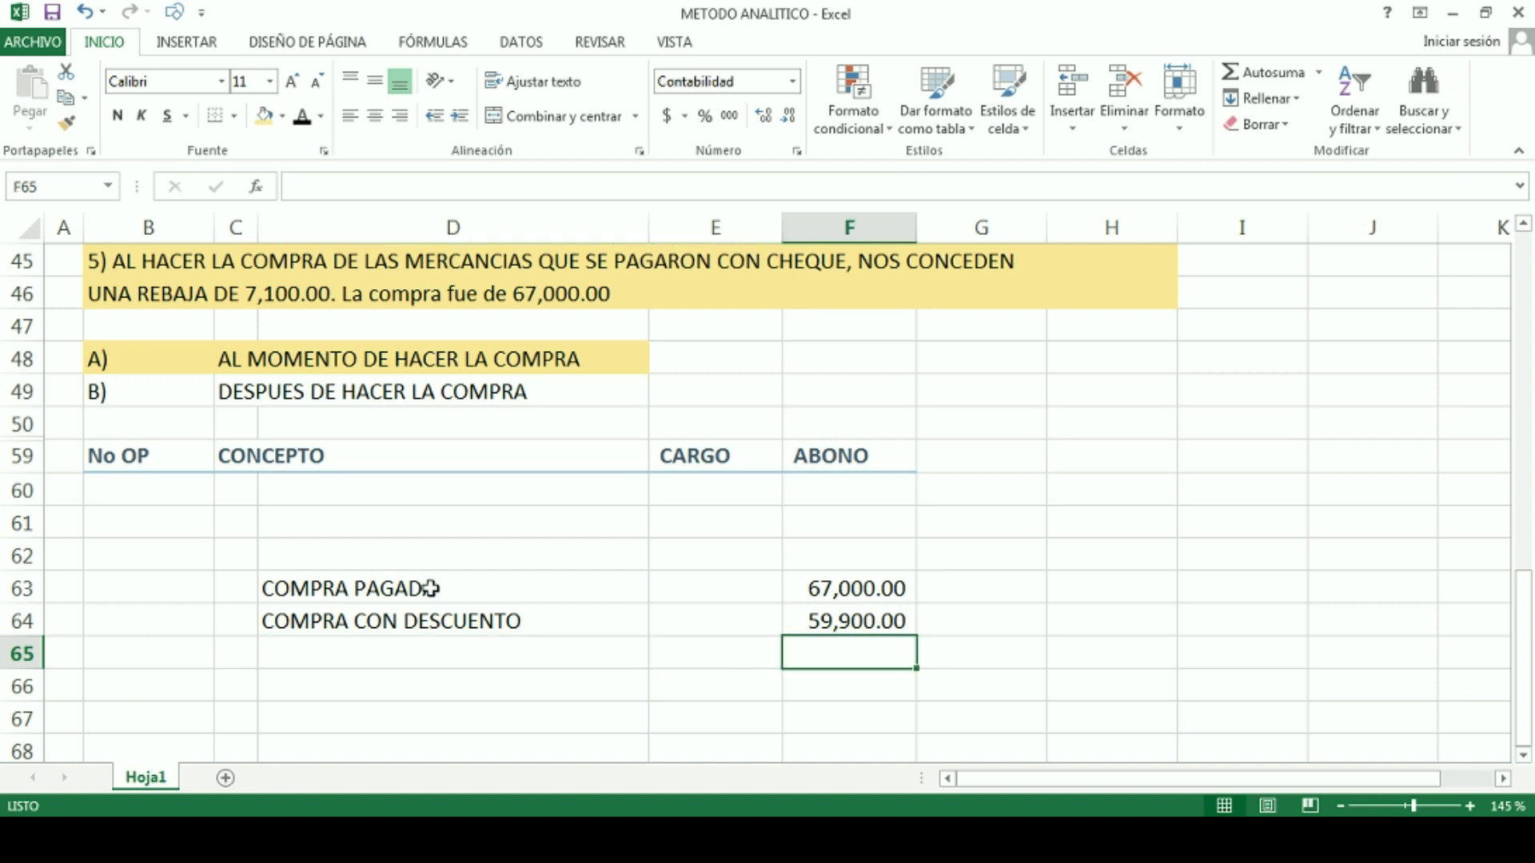
pyautogui.press('Left')
pyautogui.press('Left')
pyautogui.write('DIFERENCIA A FAVOR')
pyautogui.press('Tab')
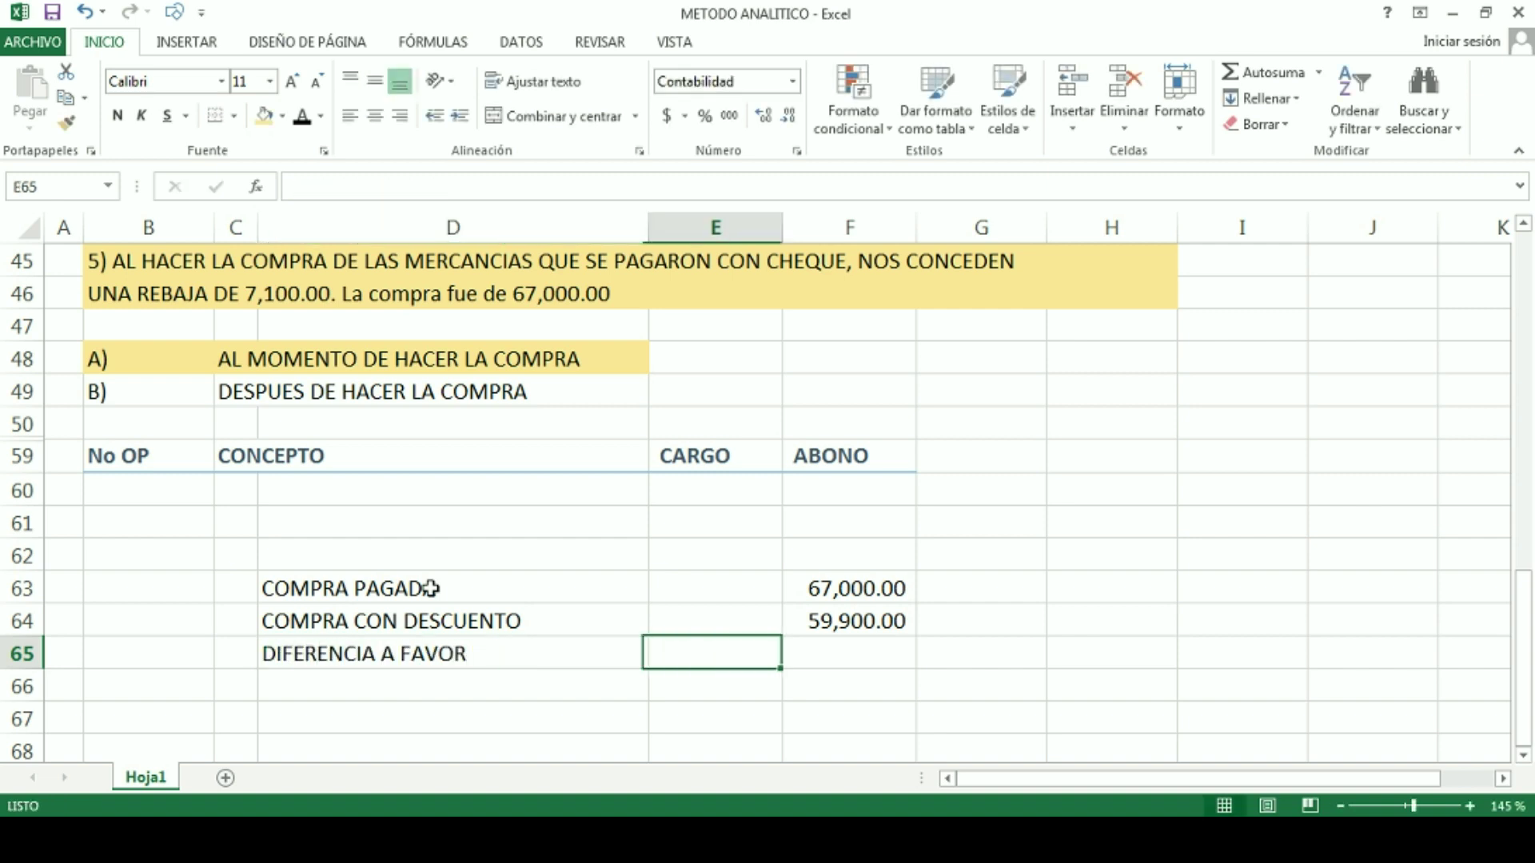
pyautogui.press('Tab')
pyautogui.write('+')
pyautogui.press('Up')
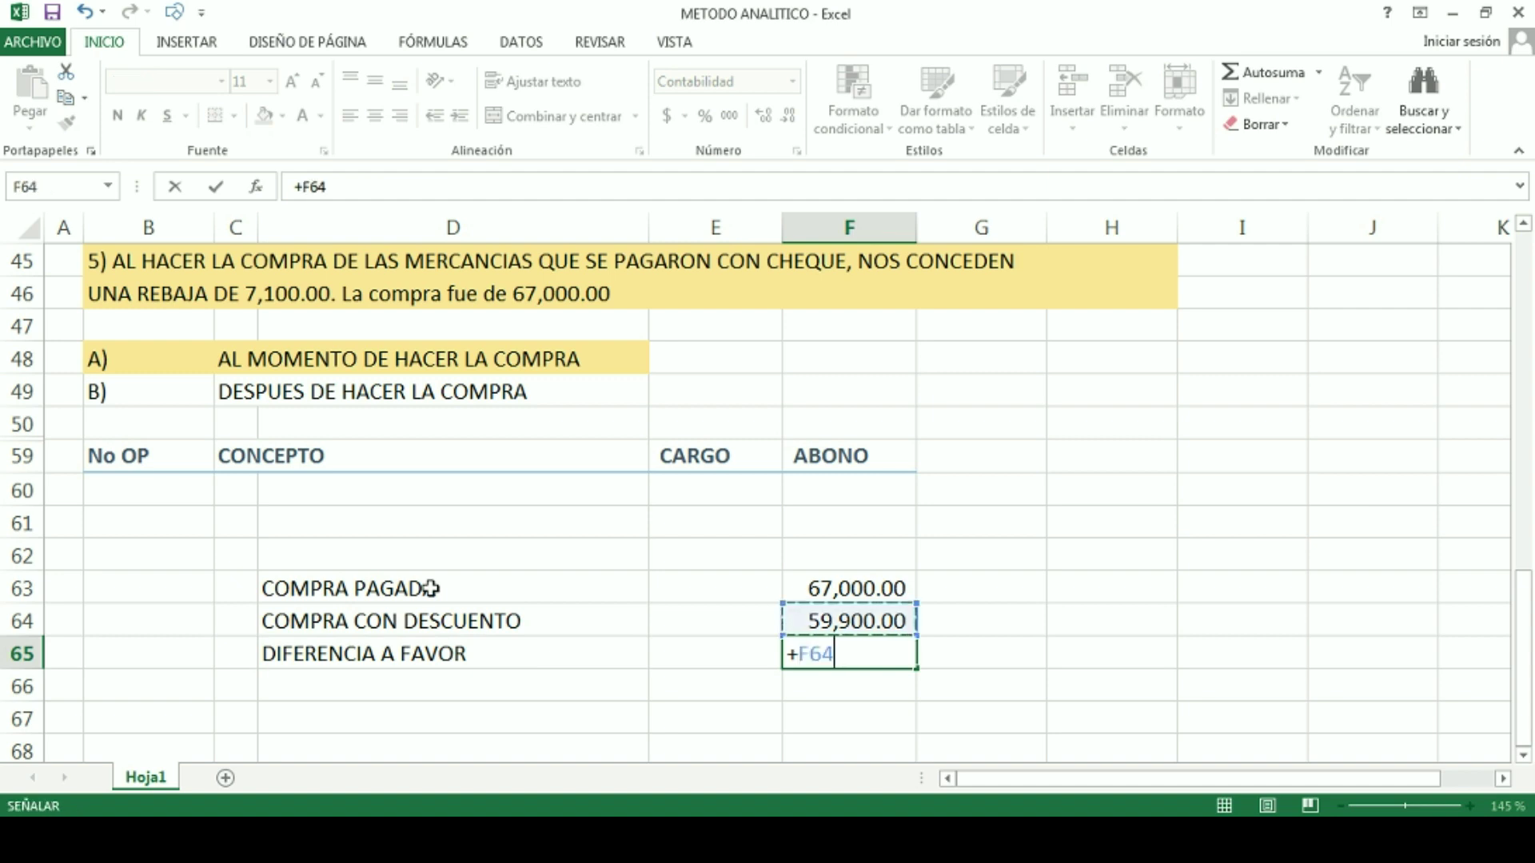
pyautogui.write('-')
pyautogui.press('Up')
pyautogui.press('Up')
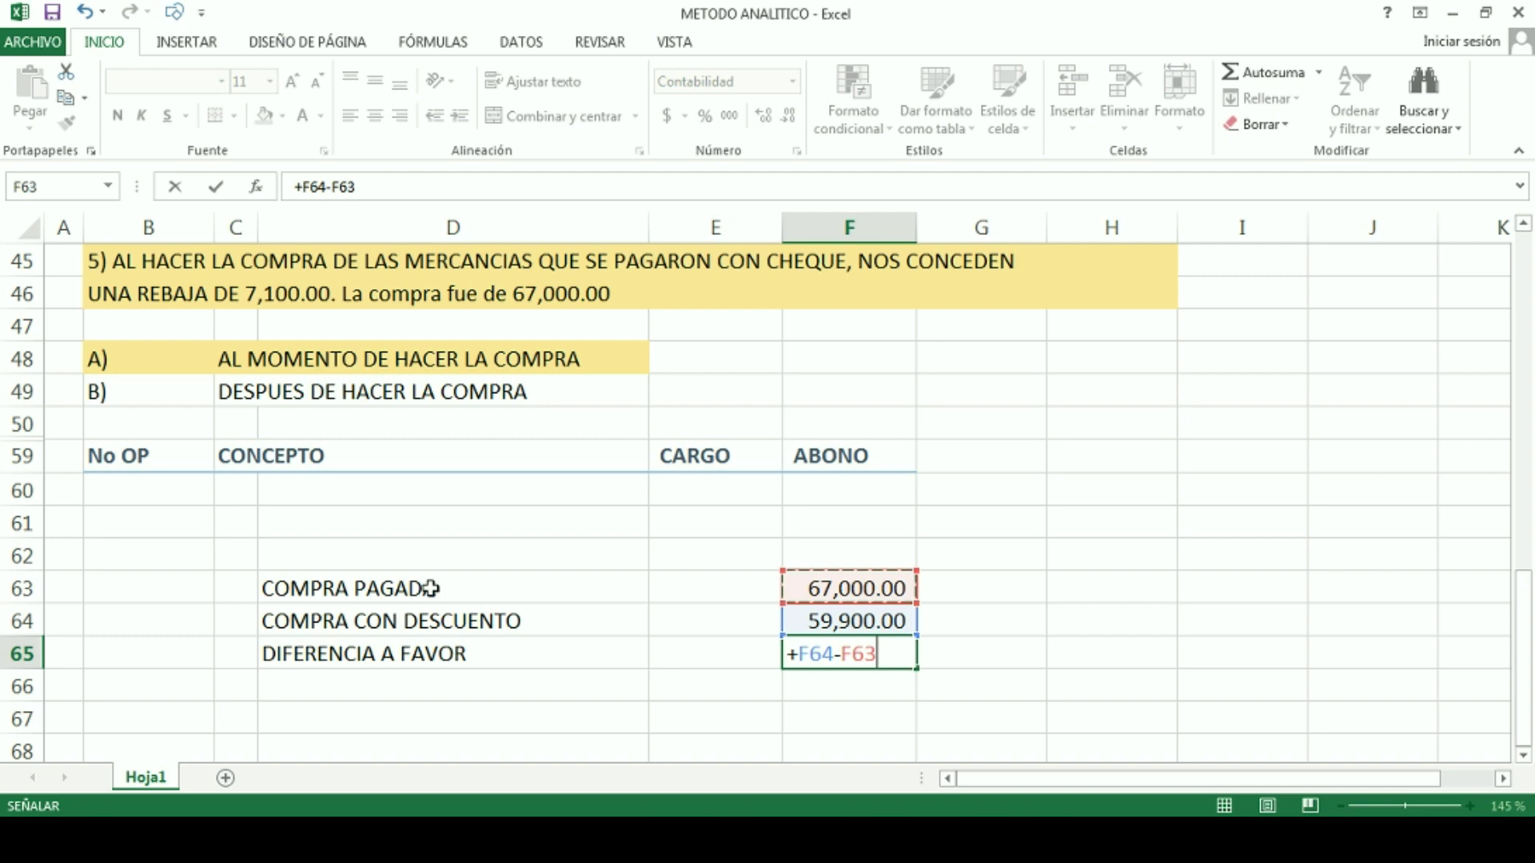
pyautogui.press('Return')
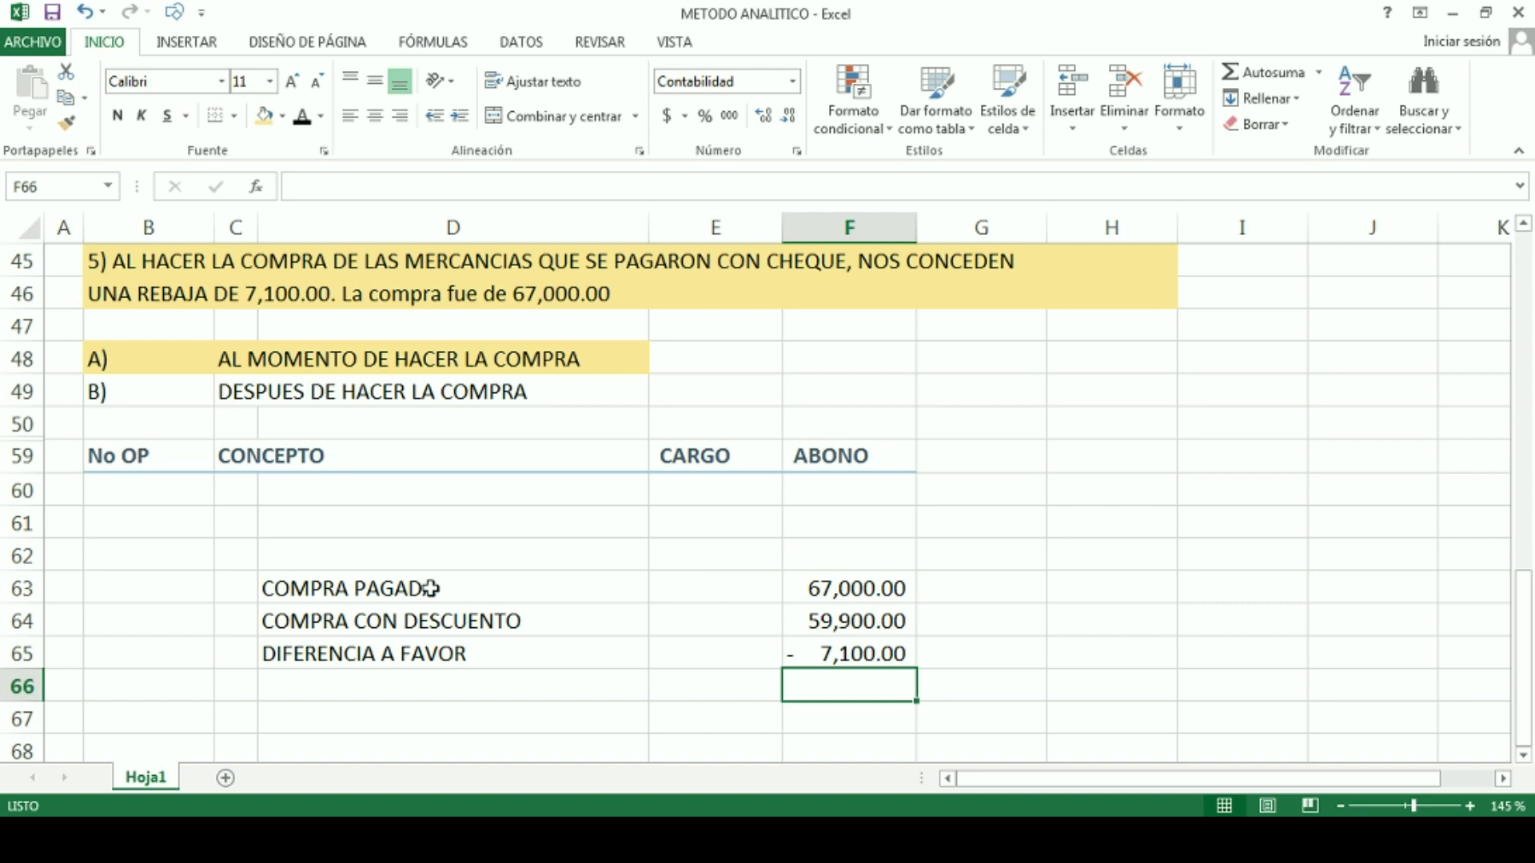
# Step: Add a bottom border under the "COMPRA CON DESCUENTO" line in D64:F64
pyautogui.moveTo(384, 621); pyautogui.dragTo(828, 632)
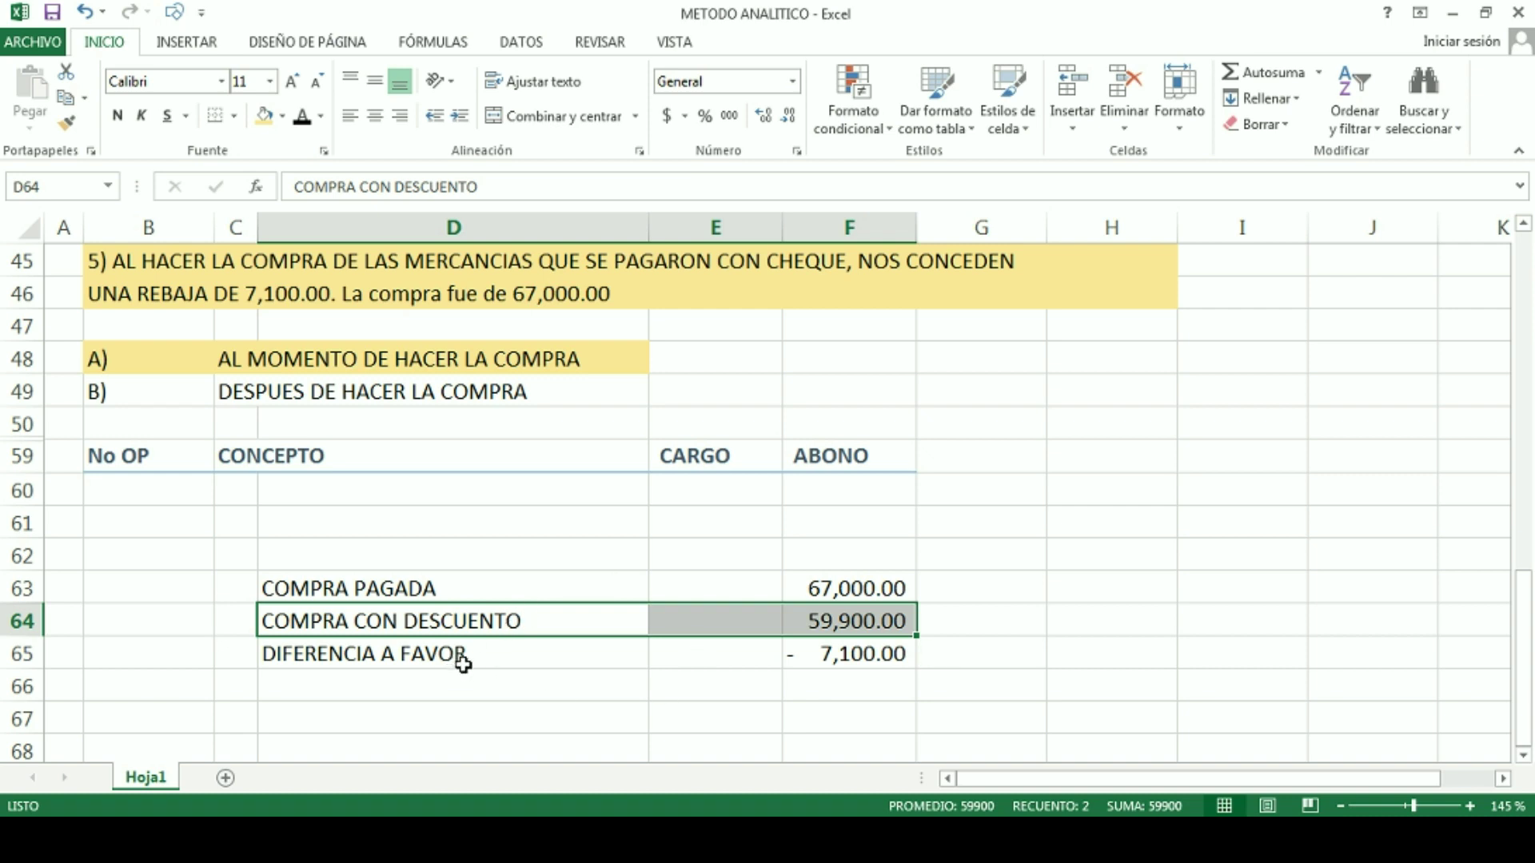
pyautogui.moveTo(154, 388); pyautogui.dragTo(544, 424)
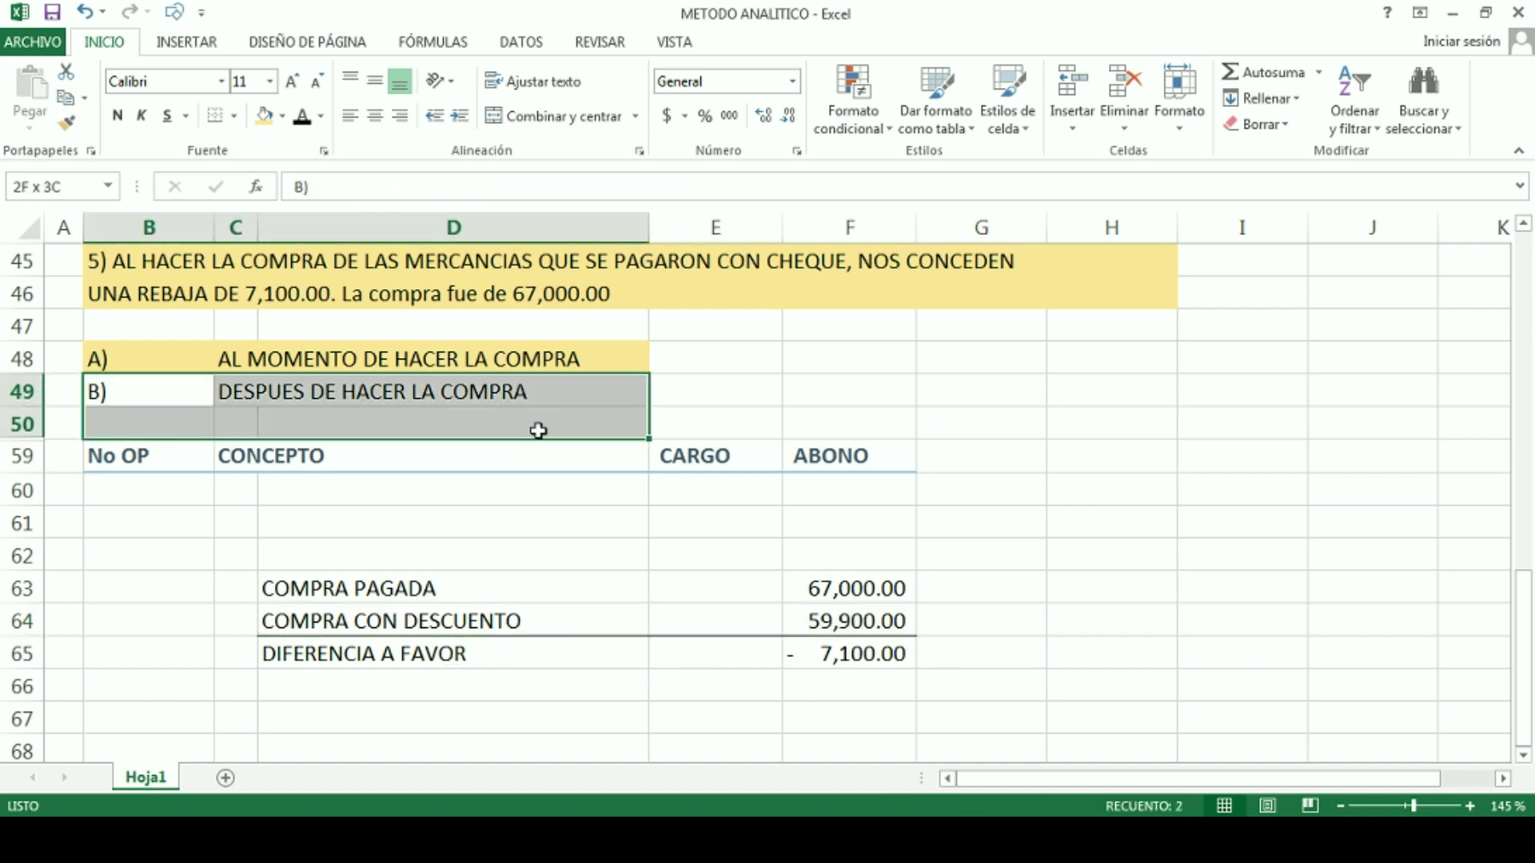
pyautogui.click(177, 384)
pyautogui.moveTo(244, 393); pyautogui.dragTo(551, 397)
# Step: Move the discount calculation block D63:F65 down one row to D64:F66
pyautogui.moveTo(313, 590); pyautogui.dragTo(896, 657)
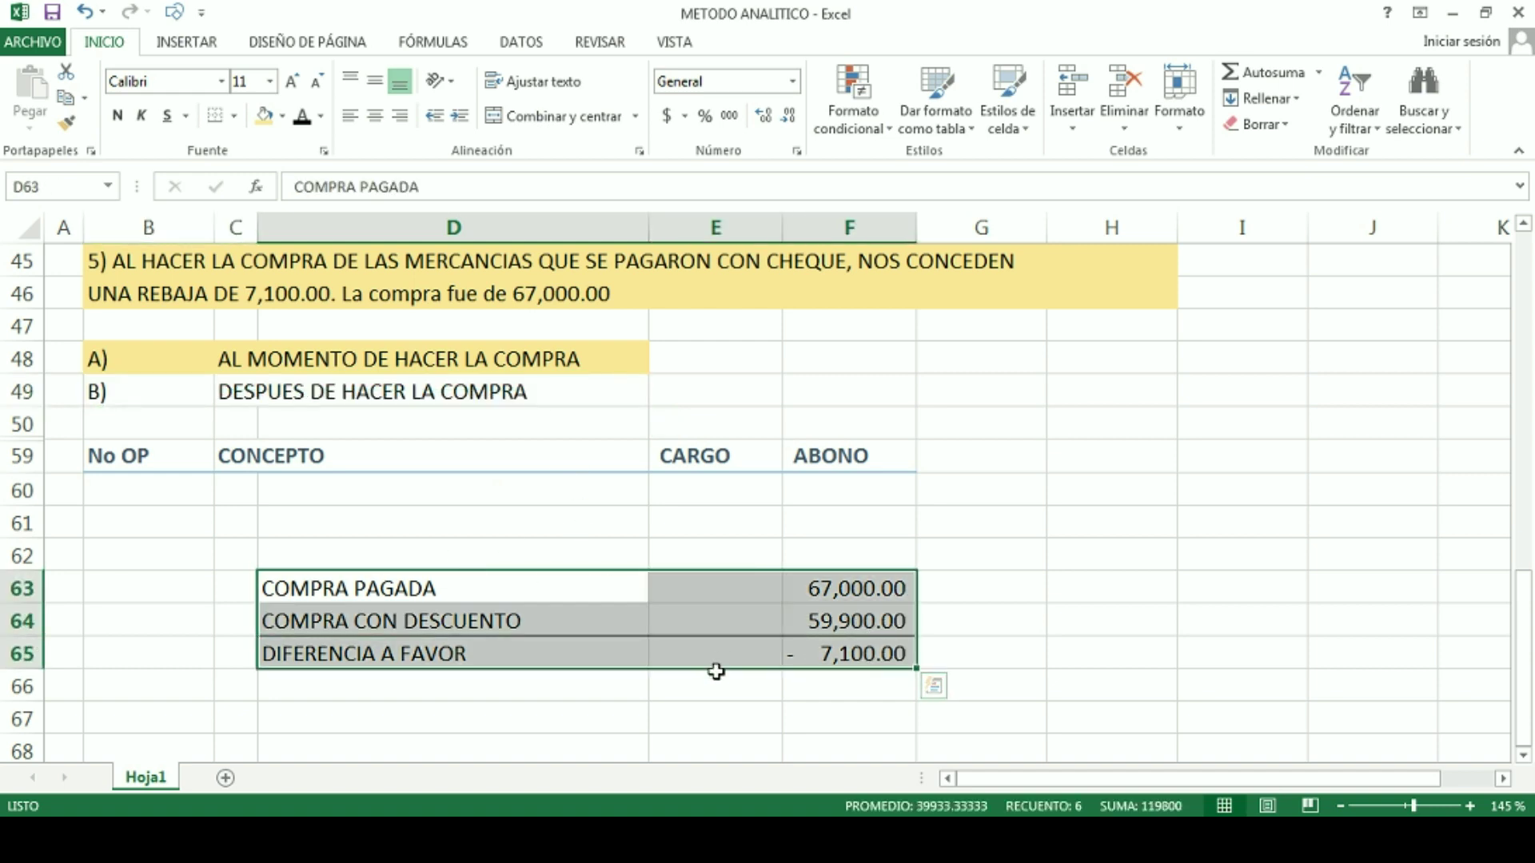
pyautogui.moveTo(719, 671); pyautogui.dragTo(717, 699)
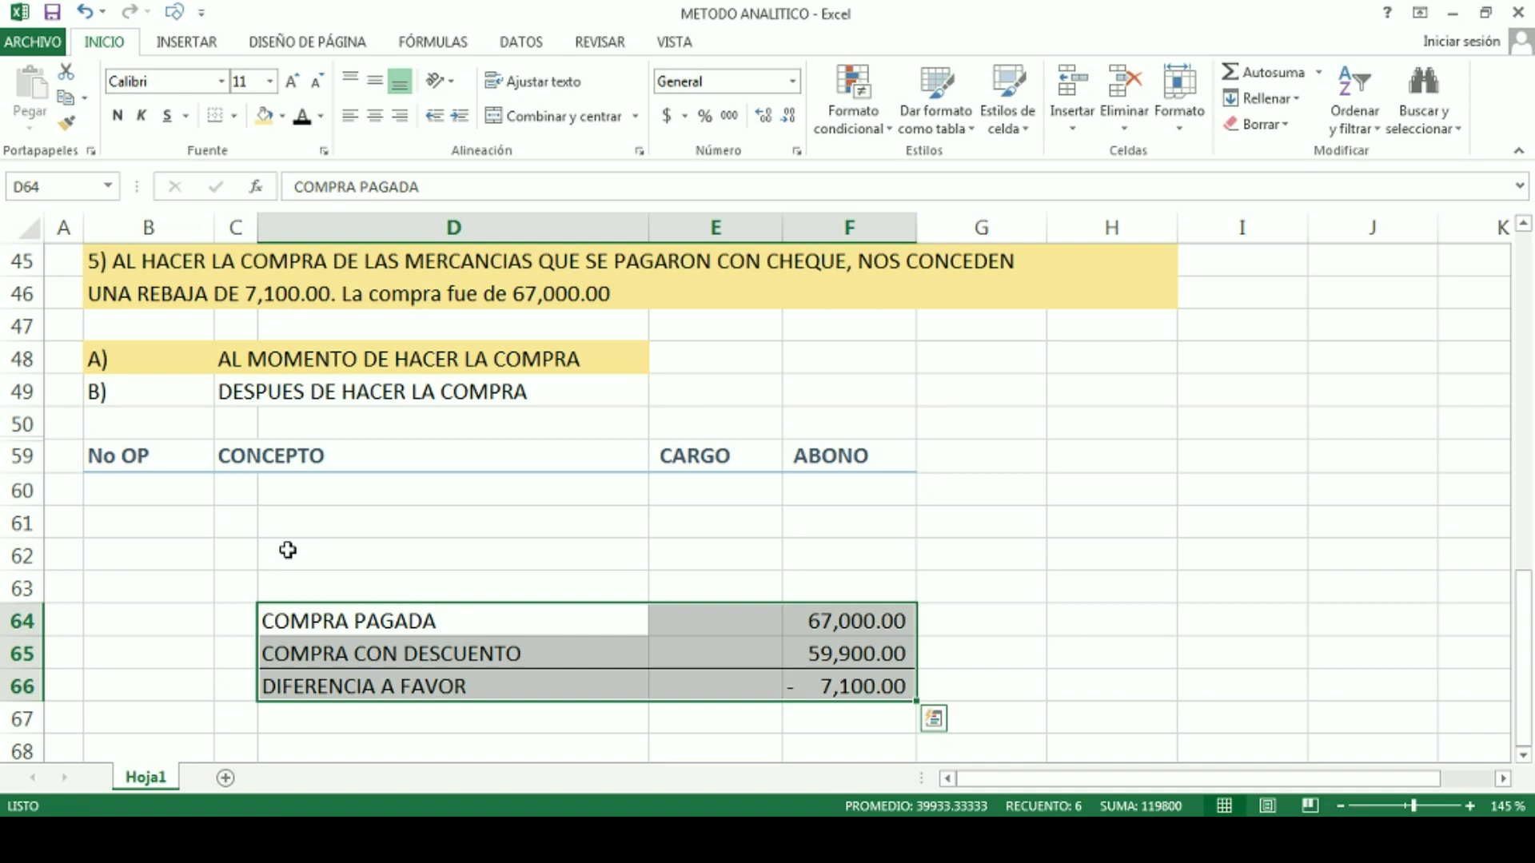
# Step: Start the journal entry in row 60 with operation number "5 B)" in B60 and the account "BANCO" in C60
pyautogui.click(172, 496)
pyautogui.write('5')
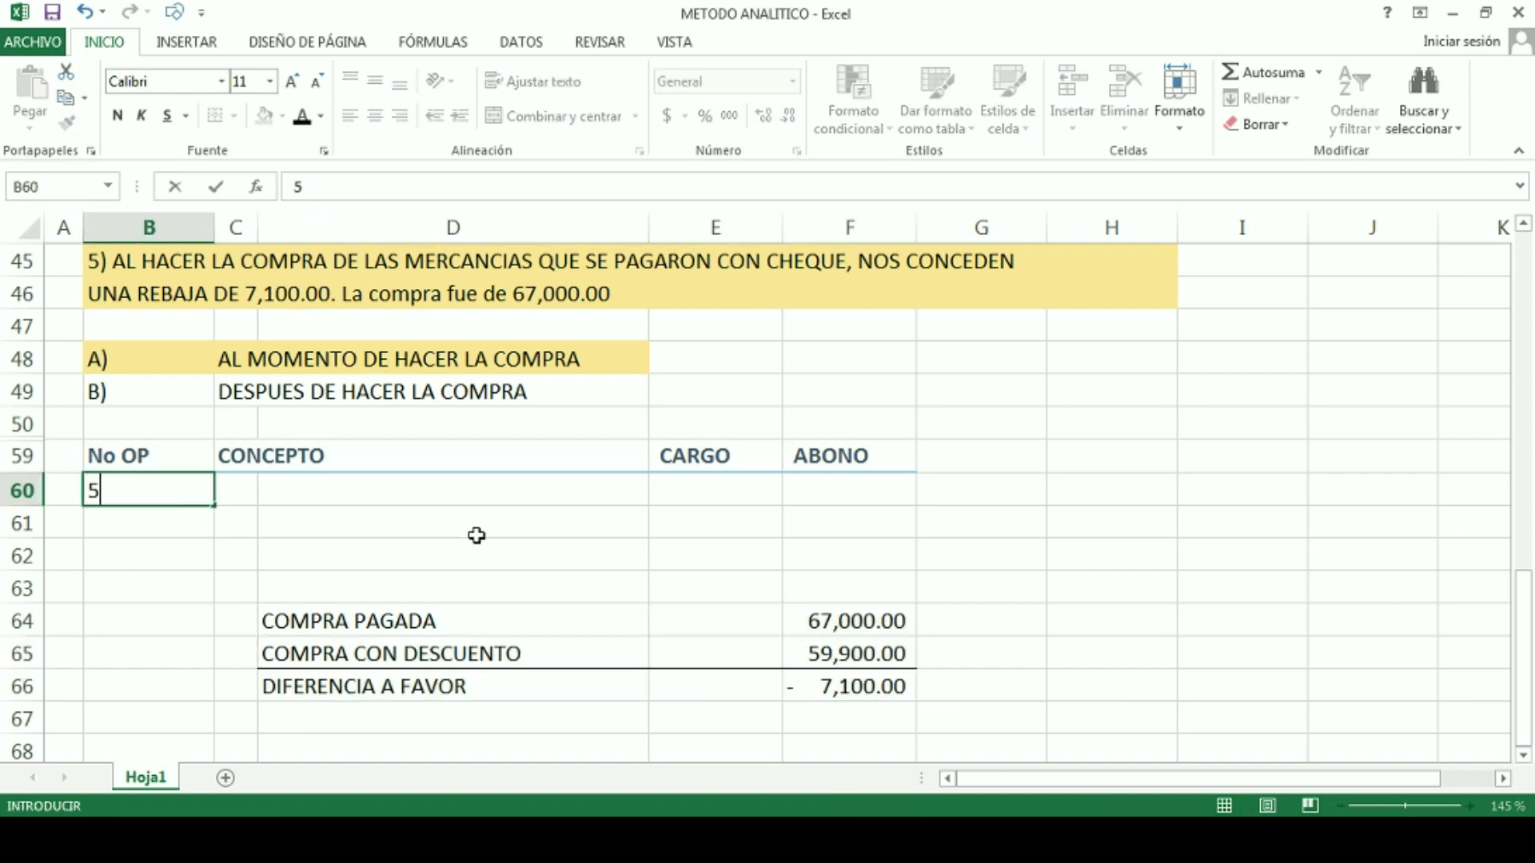
pyautogui.write(' B)')
pyautogui.press('Tab')
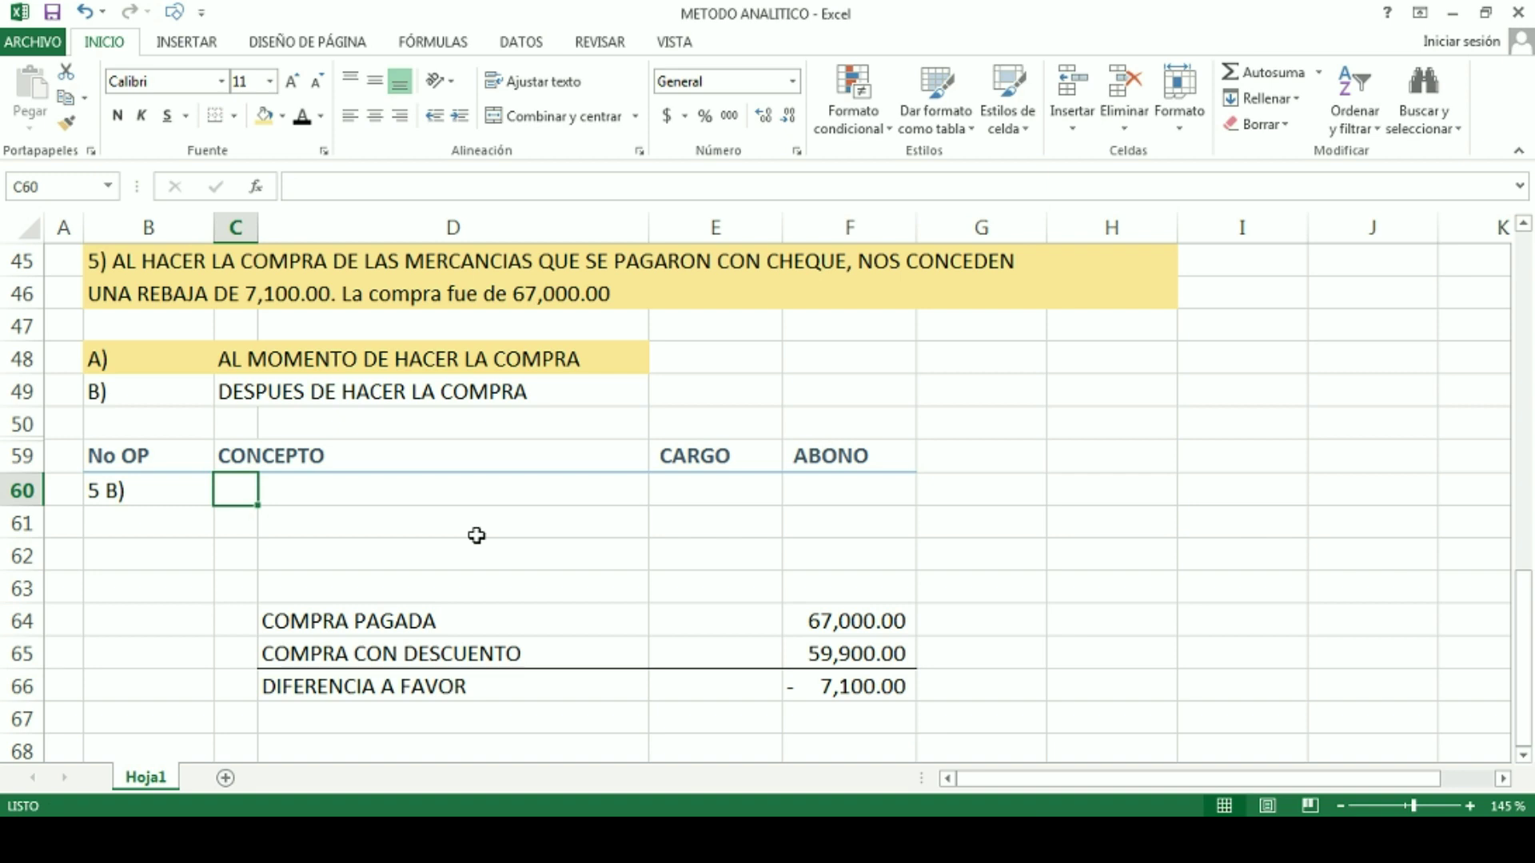
pyautogui.write('BANCO')
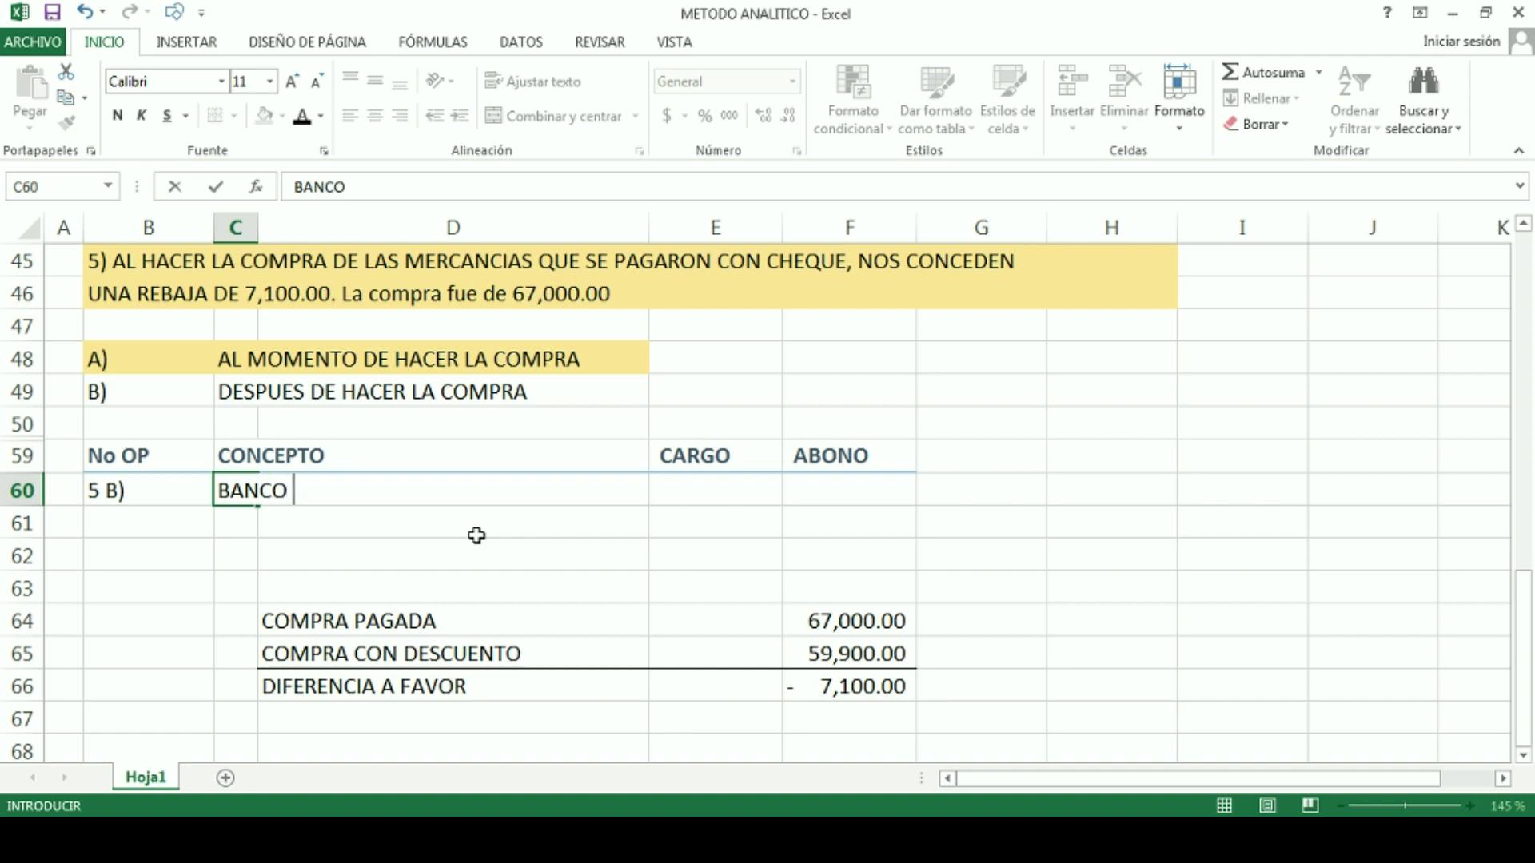
pyautogui.press('Tab')
pyautogui.press('Tab')
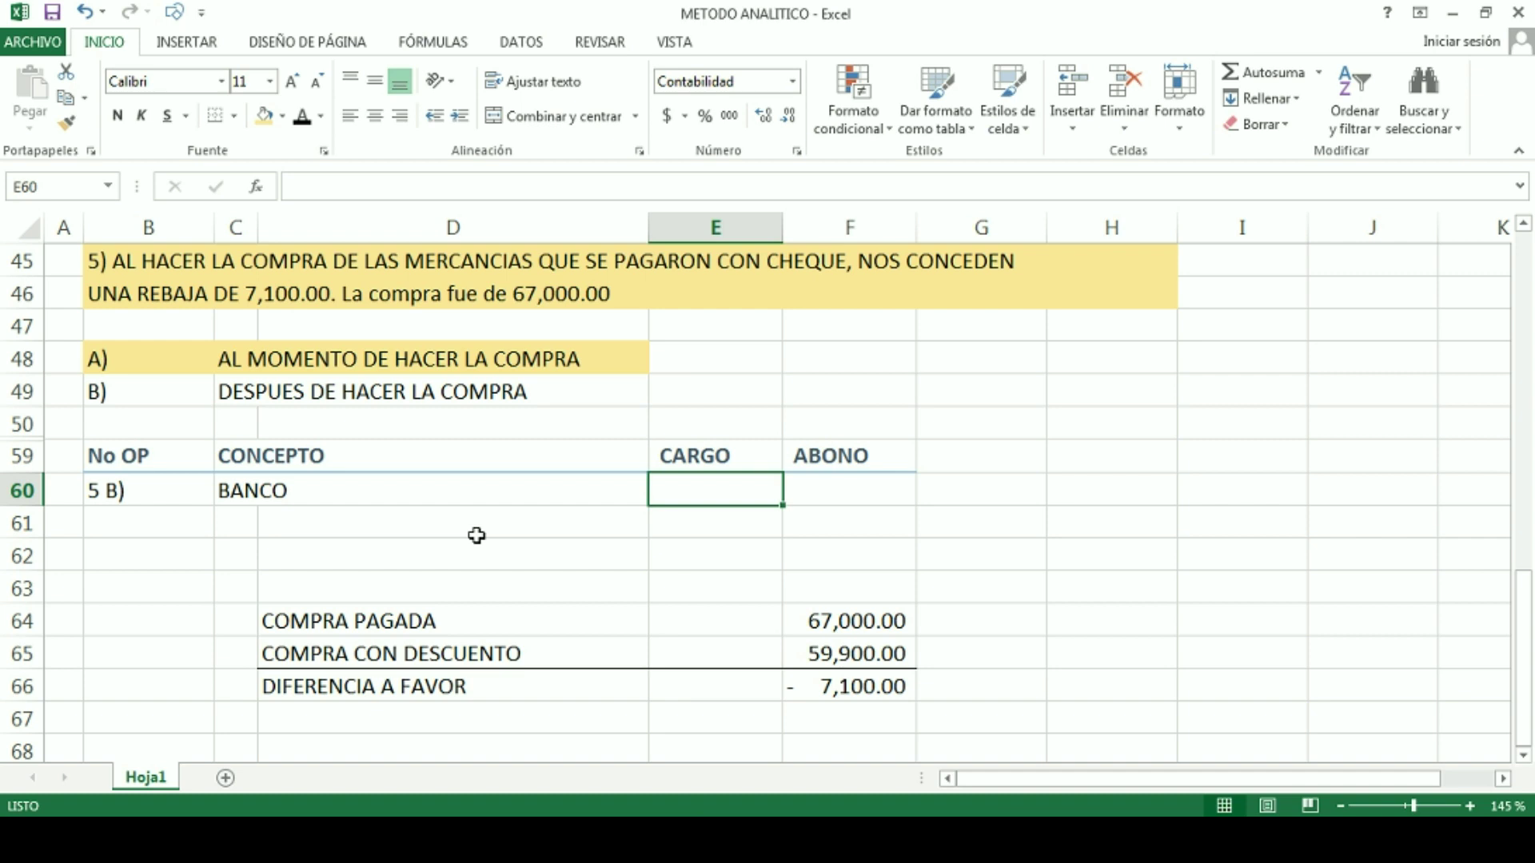
# Step: Check the favourable difference in F66 and enter 7100 as the BANCO charge in E60
pyautogui.press('Down')
pyautogui.press('Down')
pyautogui.press('Down')
pyautogui.press('Down')
pyautogui.press('Down')
pyautogui.press('Down')
pyautogui.press('Right')
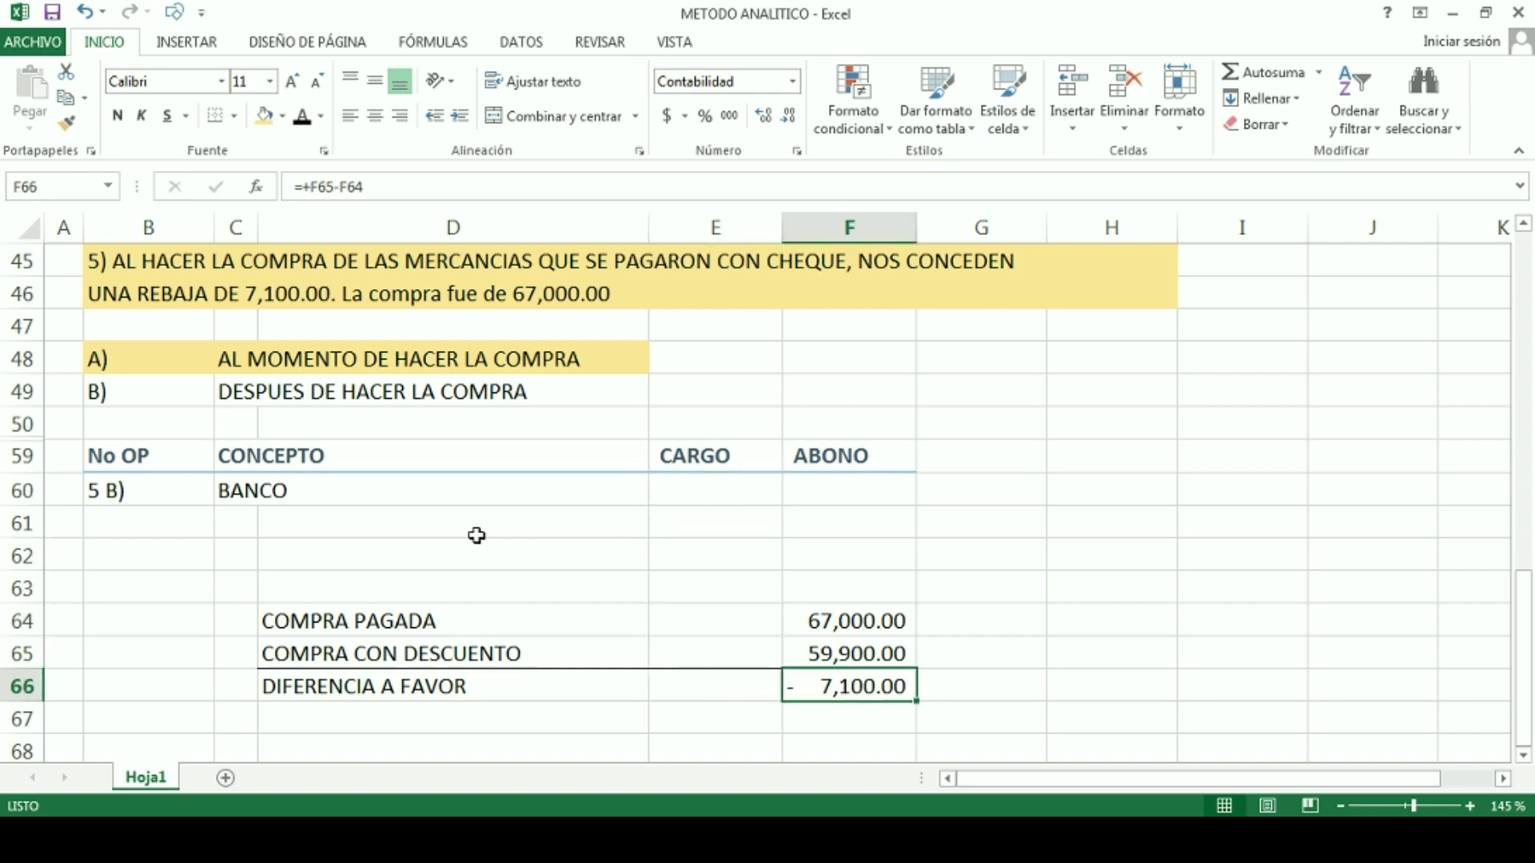
pyautogui.press('Left')
pyautogui.press('Up')
pyautogui.press('Up')
pyautogui.press('Up')
pyautogui.press('Up')
pyautogui.press('Up')
pyautogui.press('Up')
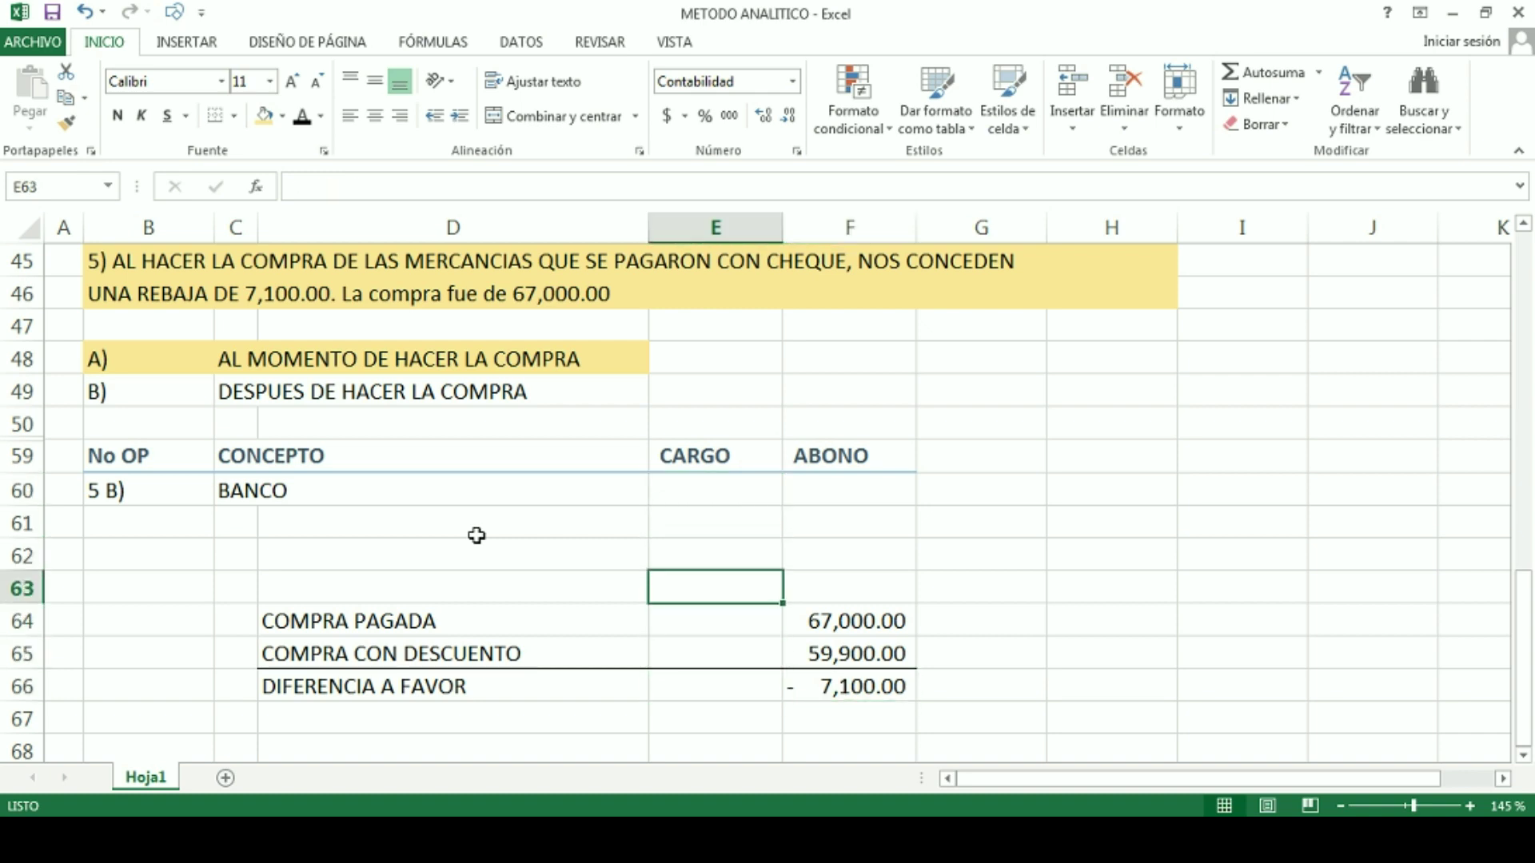
pyautogui.write('71000')
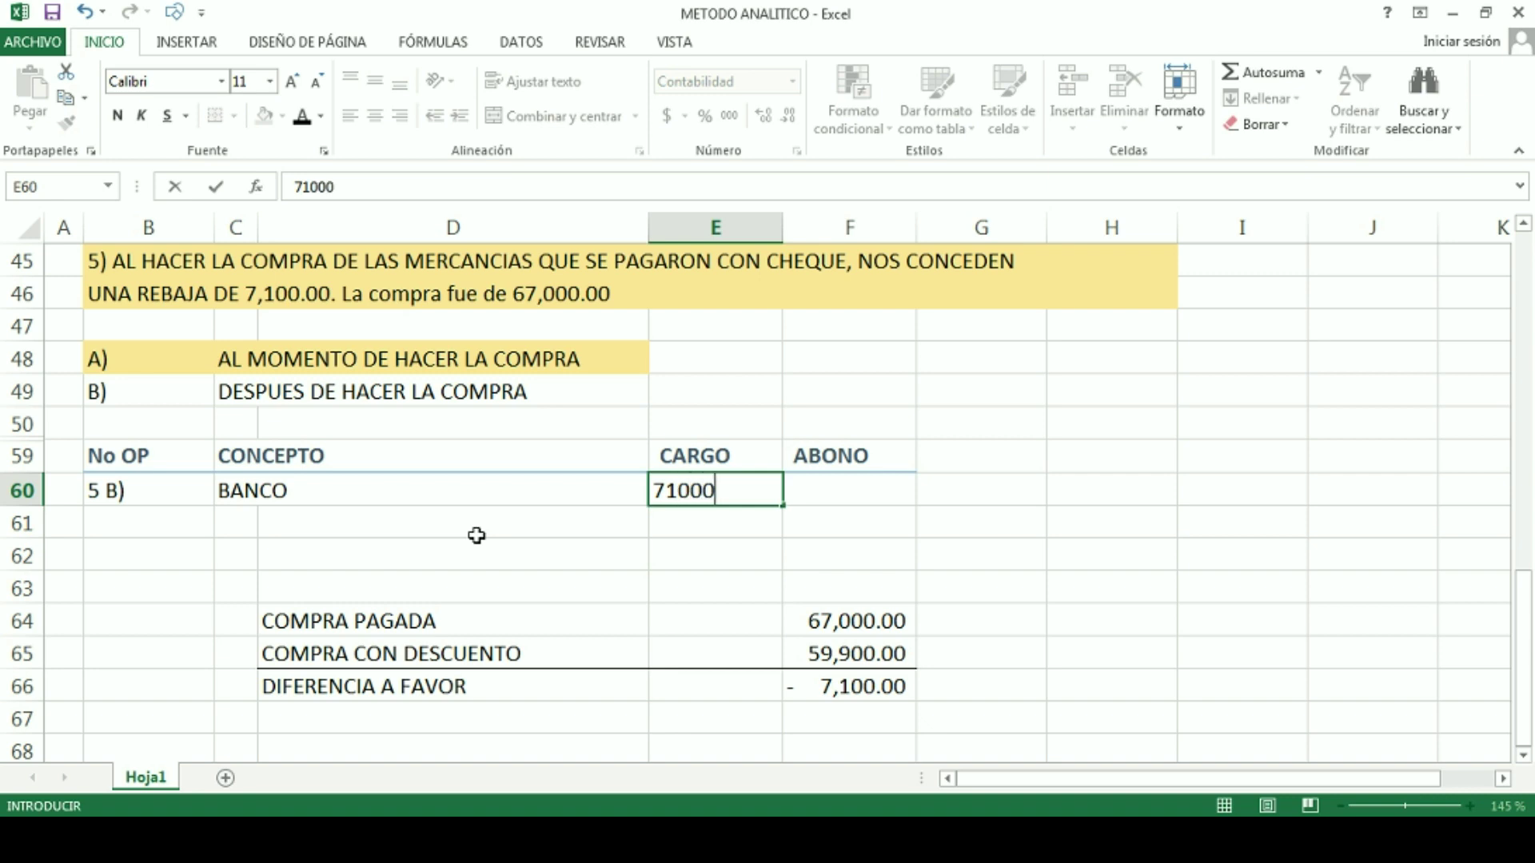
pyautogui.press('BackSpace')
pyautogui.press('Return')
# Step: Enter "DESCUENTO SOBRE COMPRA" as the credited account in D61
pyautogui.press('Left')
pyautogui.press('Left')
pyautogui.press('Left')
pyautogui.press('Right')
pyautogui.press('Right')
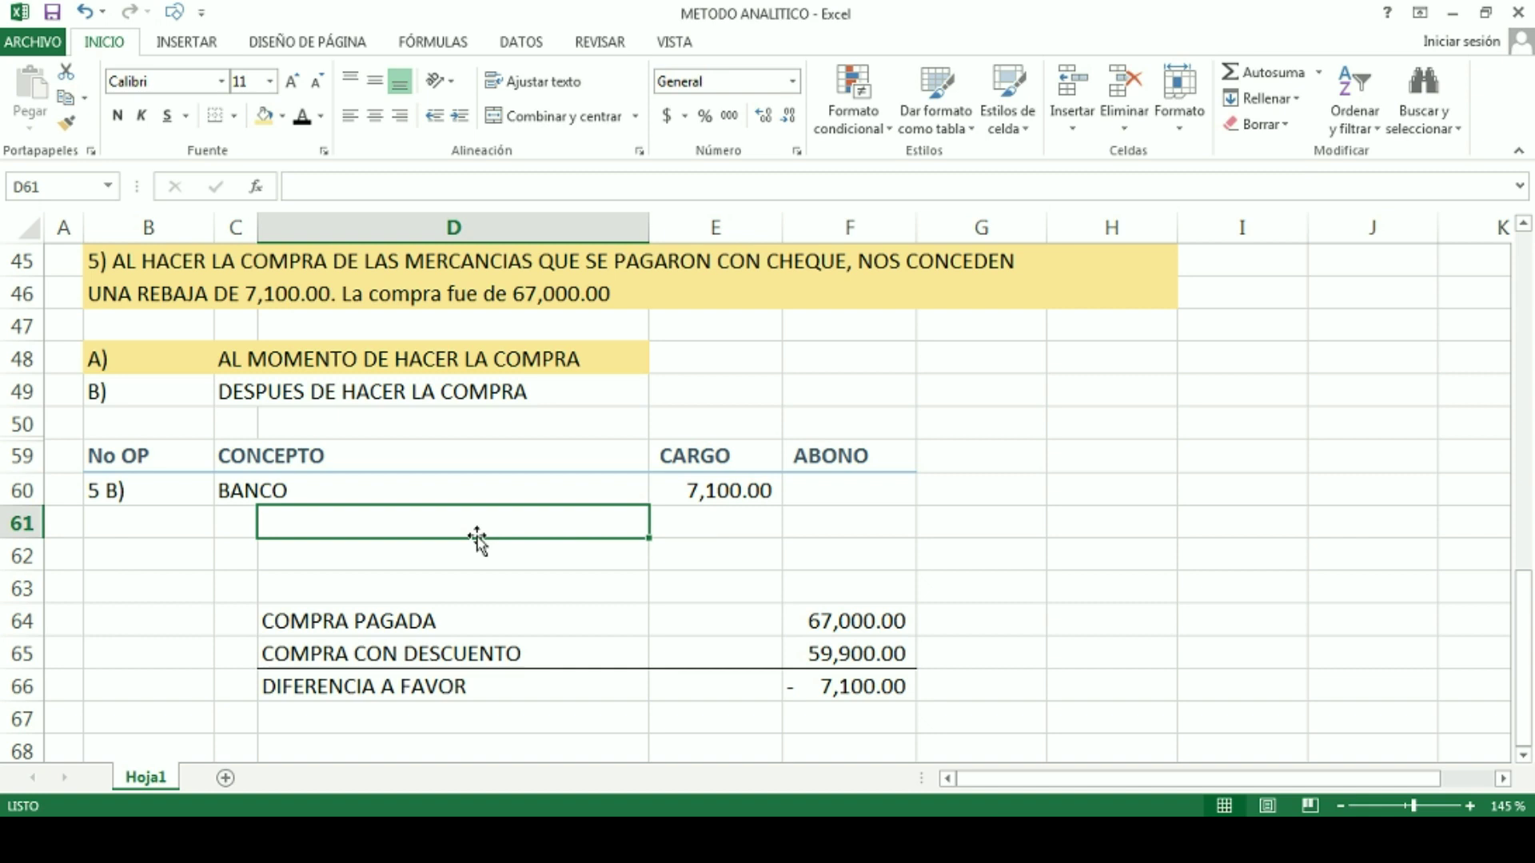
pyautogui.write('DESCUENTO')
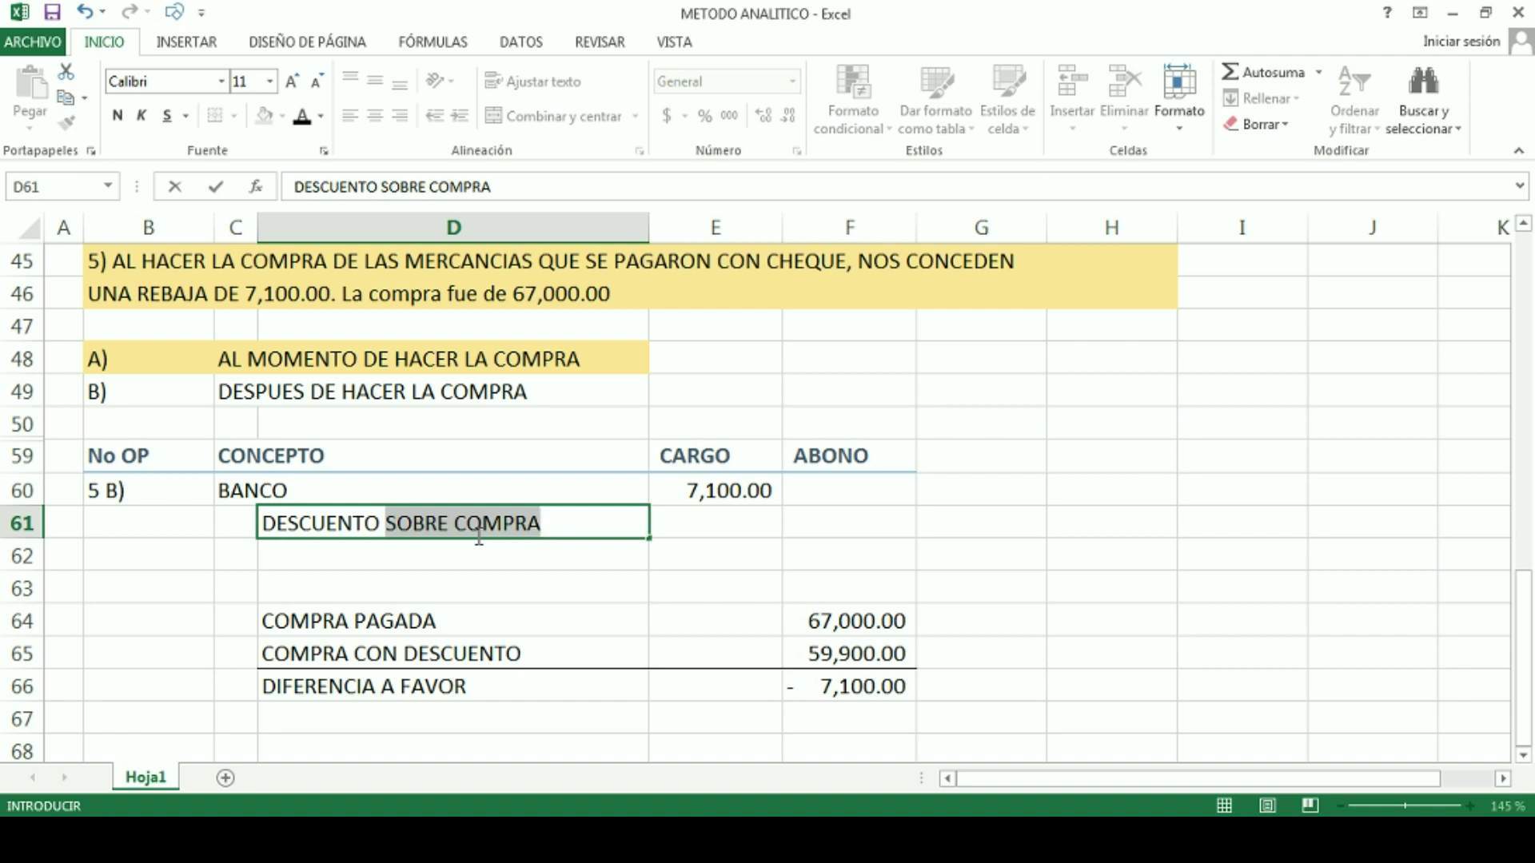
# Step: Enter 7100 as the ABONO amount for the purchase discount in F61
pyautogui.press('Right')
pyautogui.press('Right')
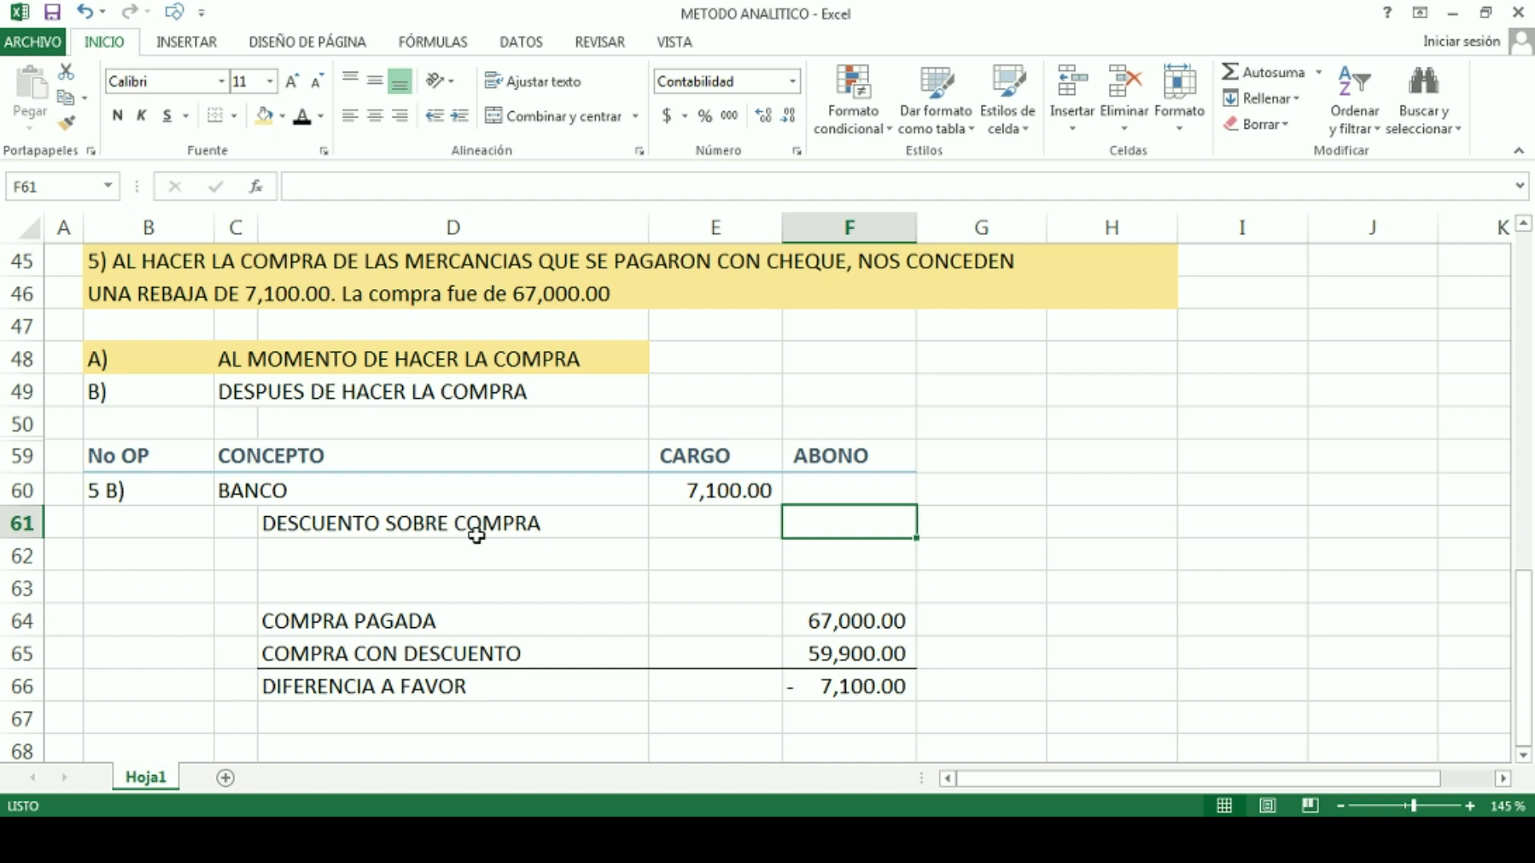
pyautogui.write('71000')
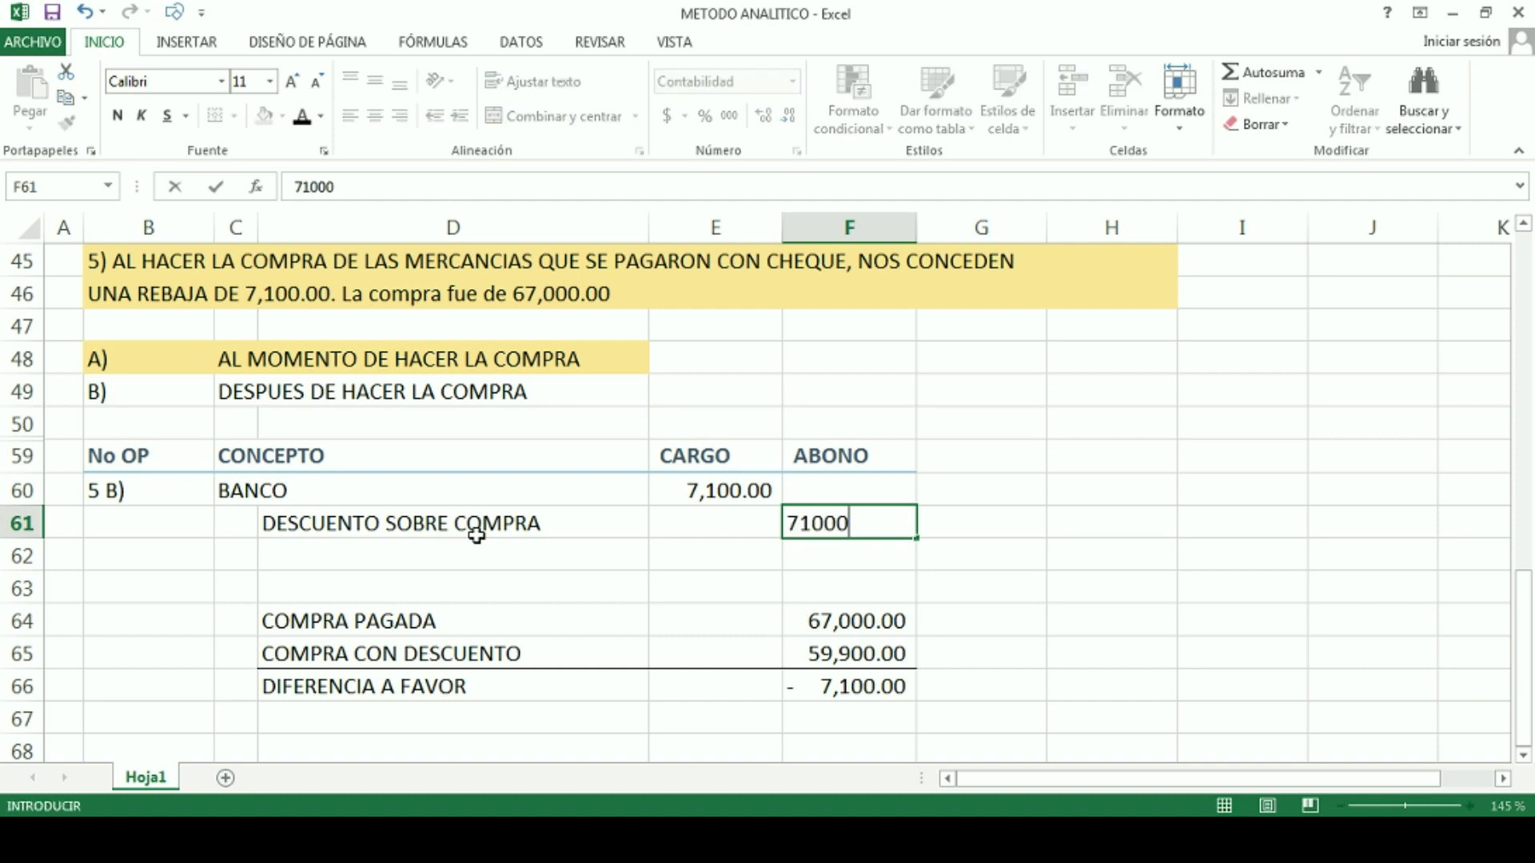
pyautogui.press('Return')
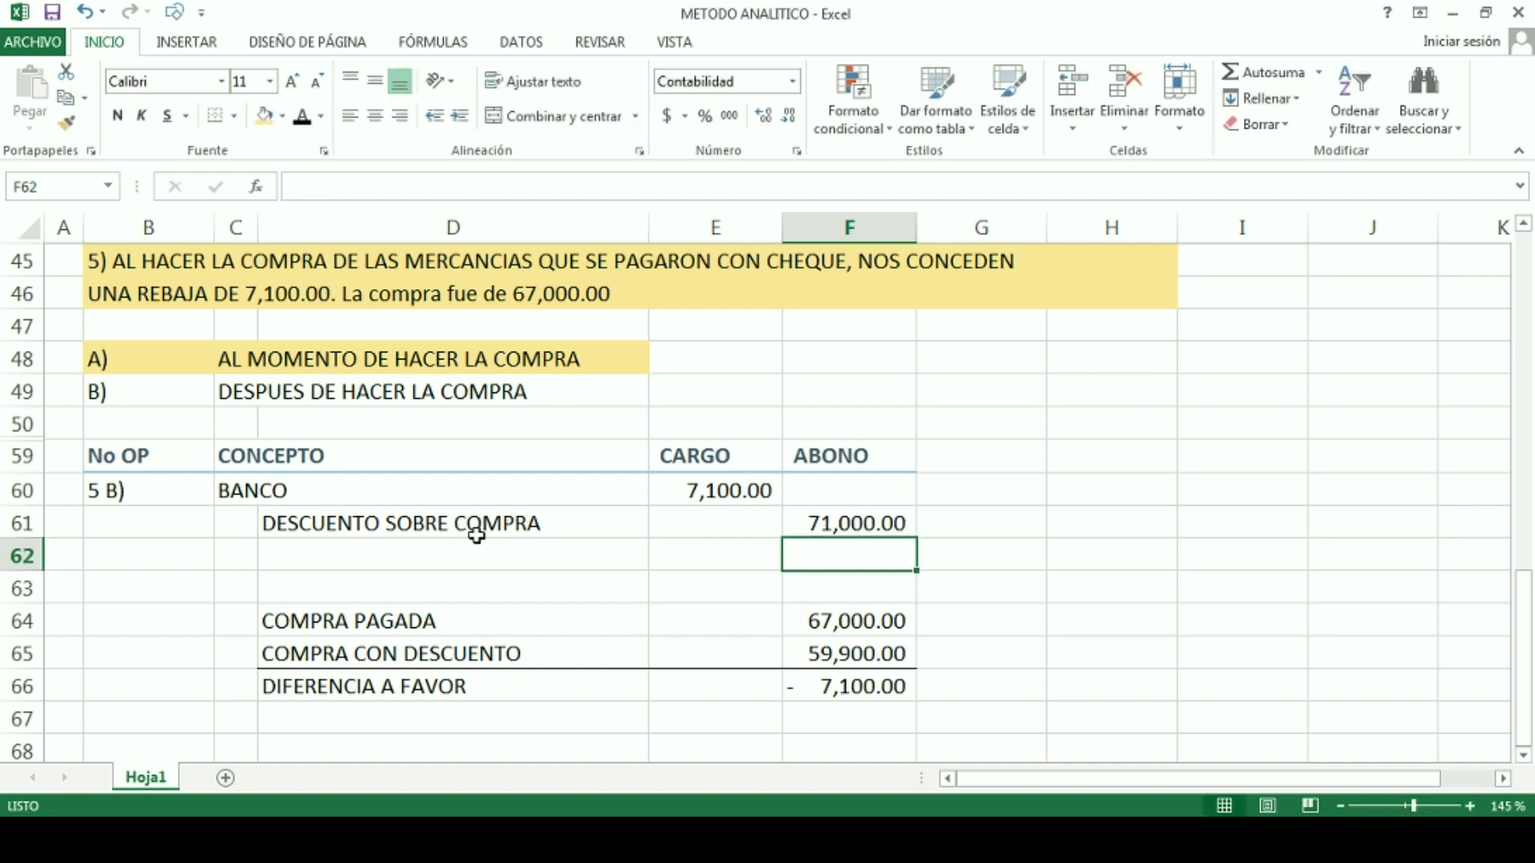
pyautogui.click(823, 526)
pyautogui.write('7100')
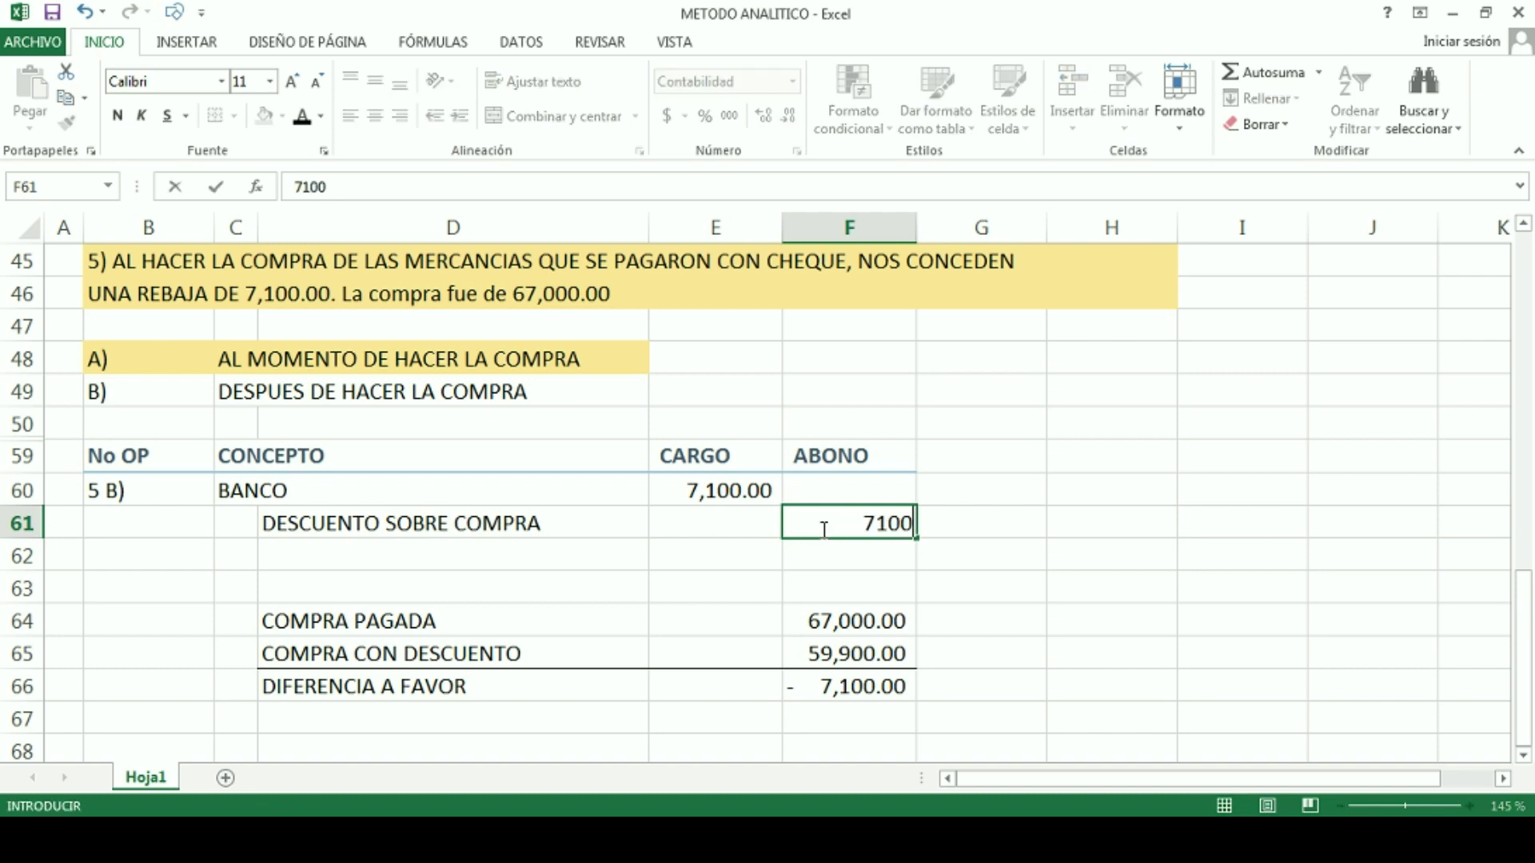
pyautogui.press('Return')
# Step: Apply the total cell style with bold text, a single top border and a double bottom border to B62:F62
pyautogui.click(192, 554)
pyautogui.moveTo(231, 548); pyautogui.dragTo(895, 555)
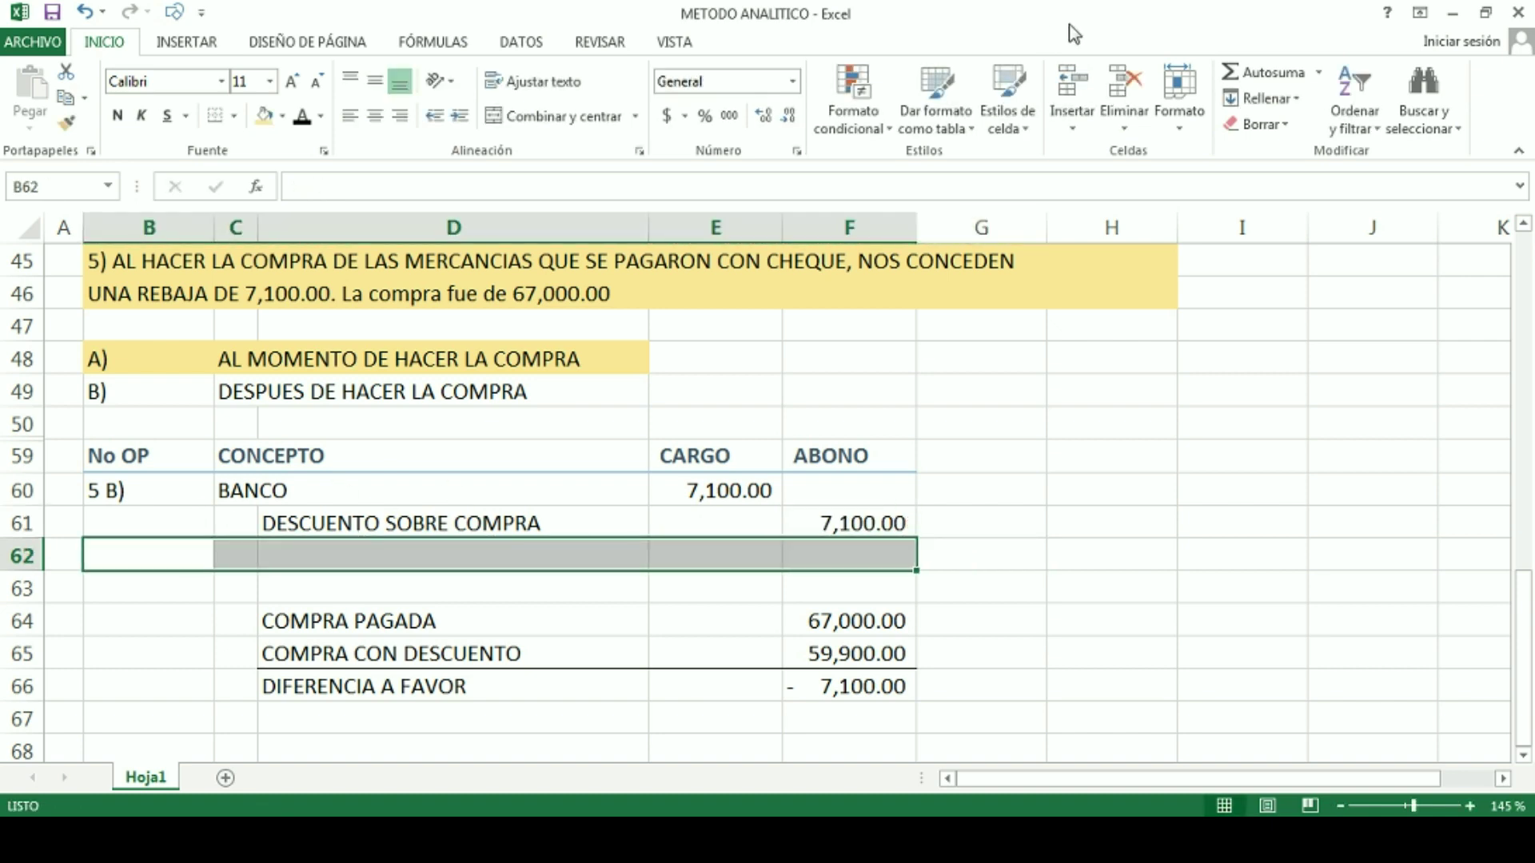
pyautogui.click(1024, 108)
pyautogui.click(1405, 328)
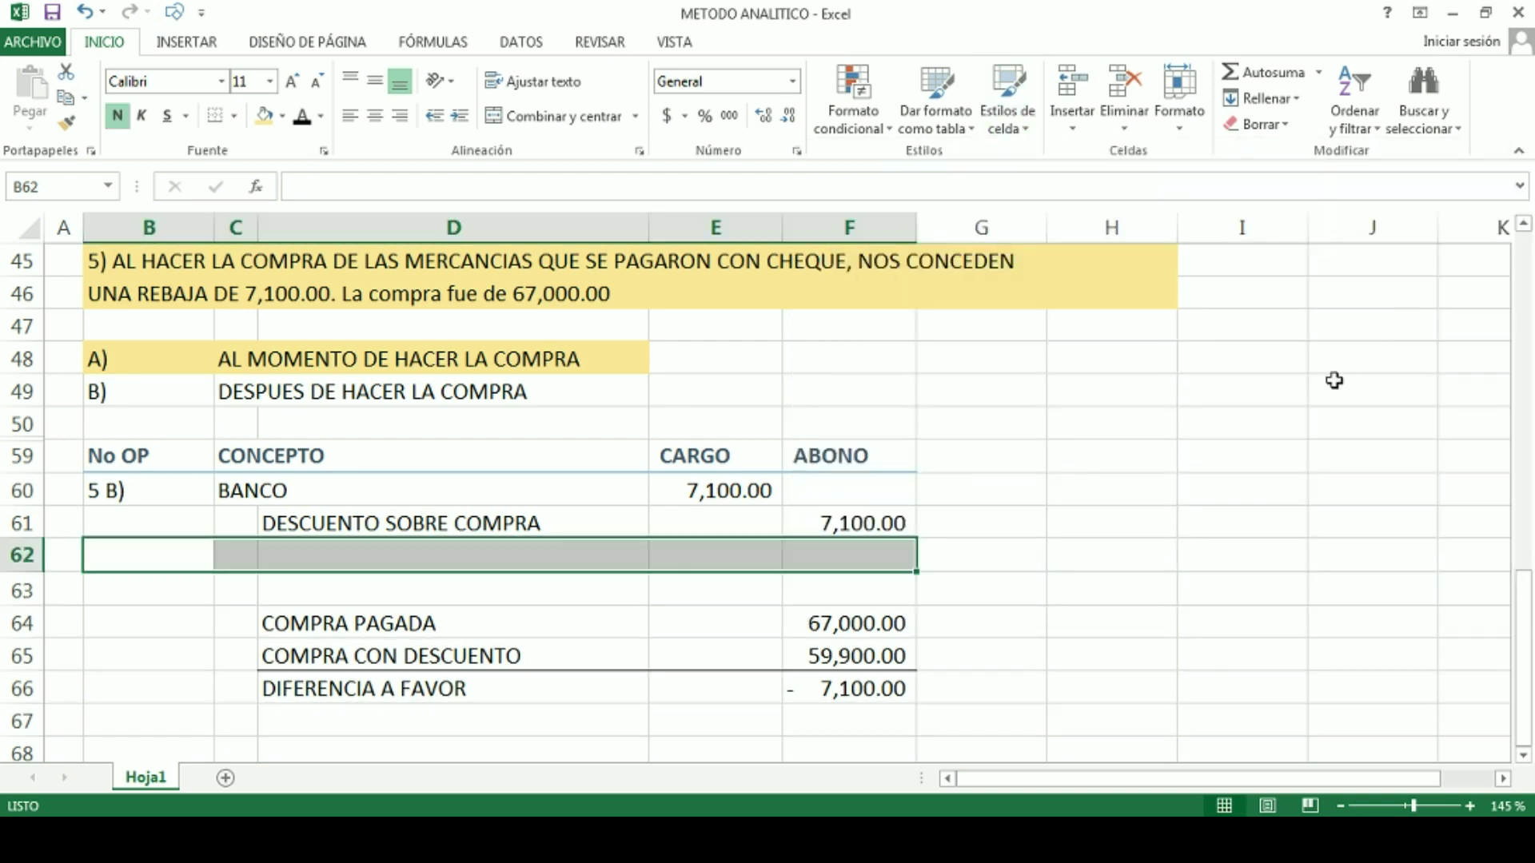
# Step: Sum the CARGO column in E62 and copy the total formula across to F62 for the ABONO column
pyautogui.click(729, 550)
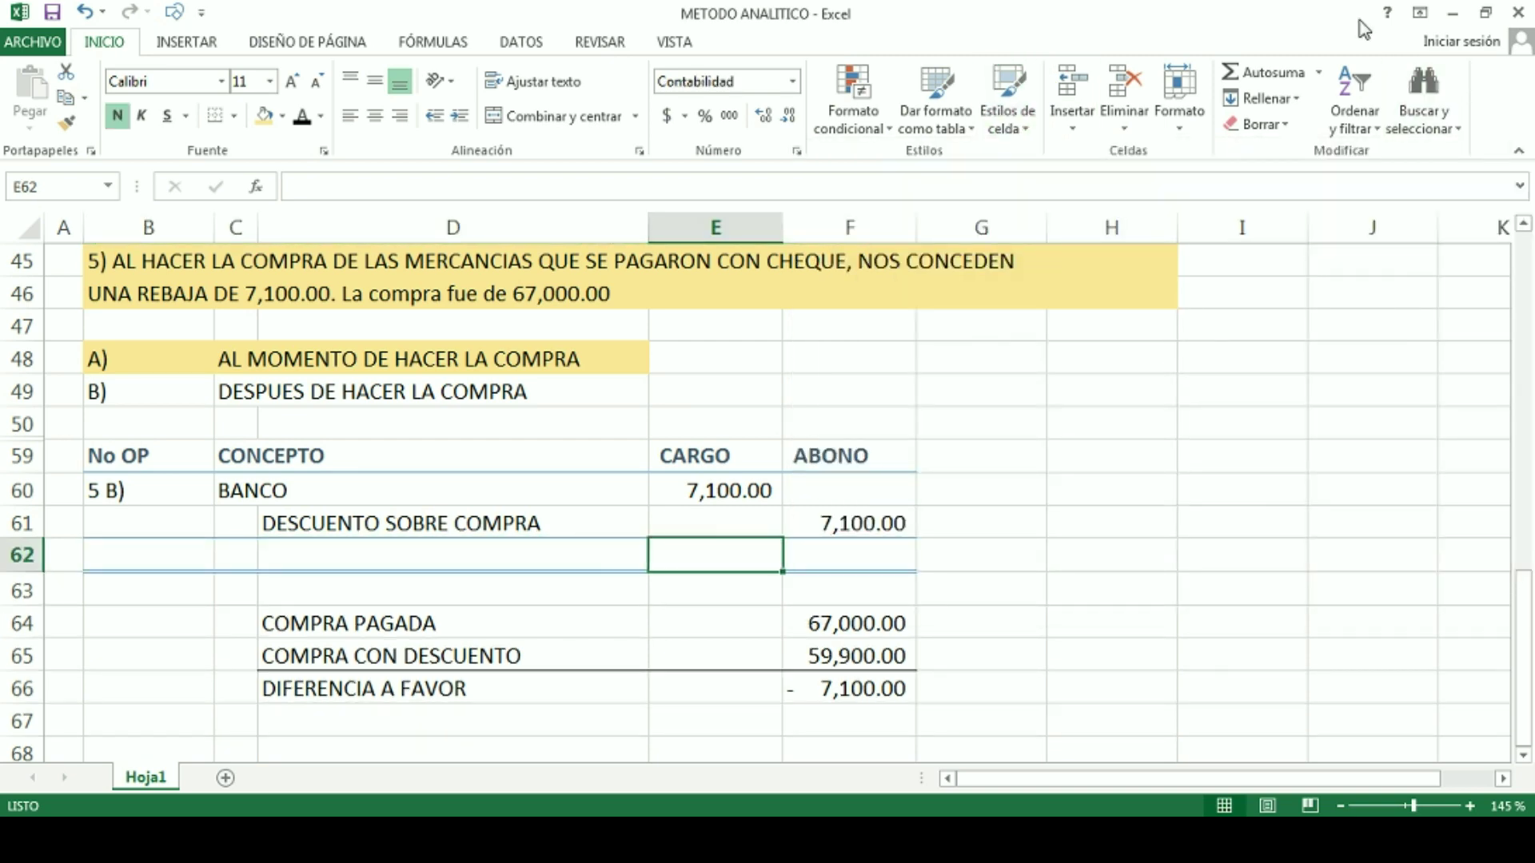
pyautogui.click(1270, 72)
pyautogui.press('Return')
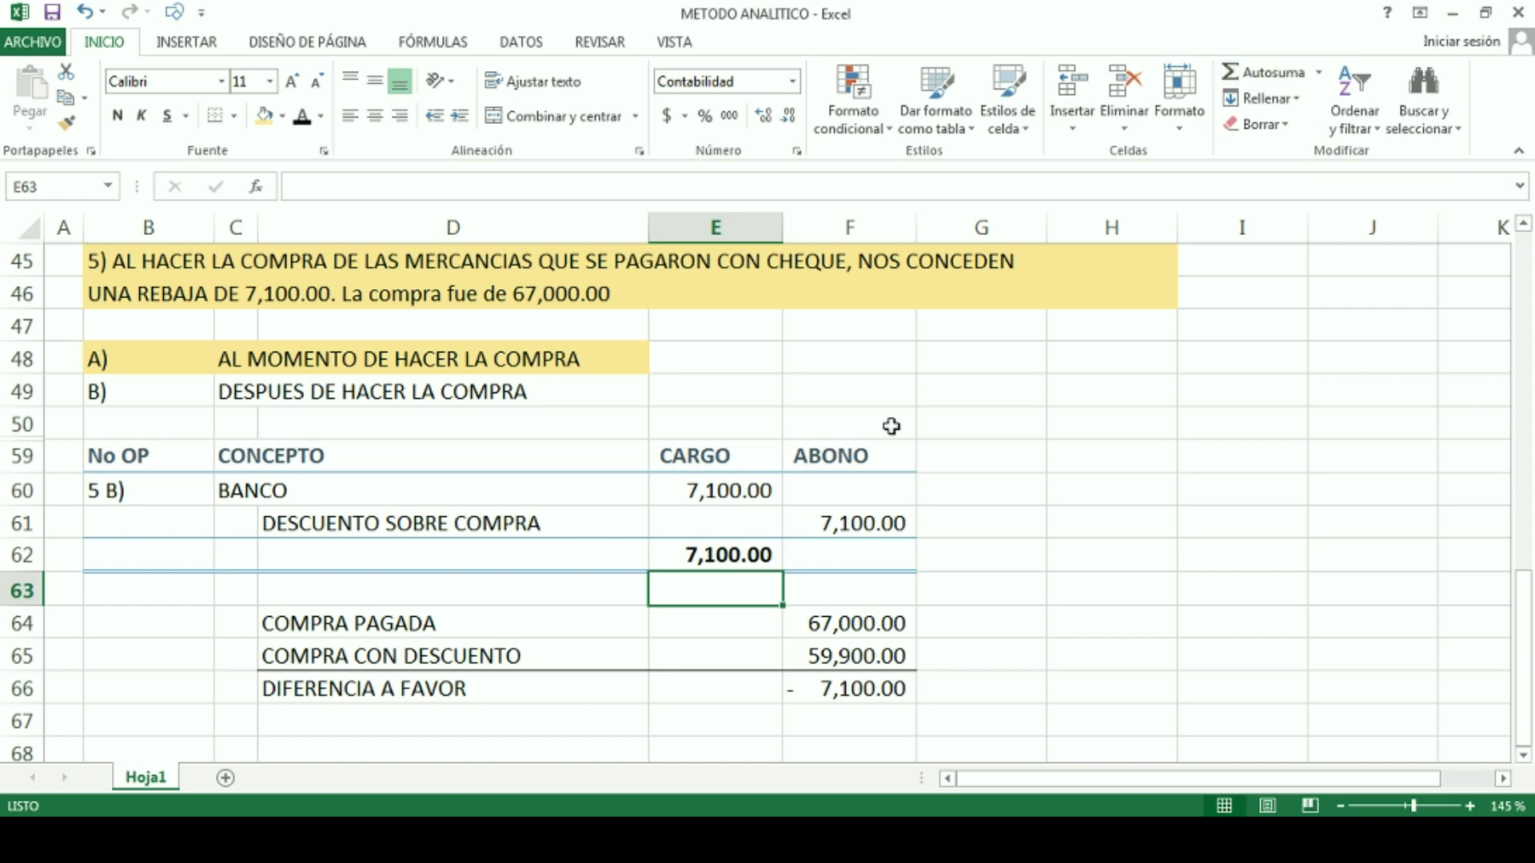
pyautogui.click(763, 556)
pyautogui.click(786, 564)
pyautogui.click(780, 568)
pyautogui.click(784, 575)
pyautogui.click(729, 554)
pyautogui.moveTo(788, 575); pyautogui.dragTo(850, 570)
pyautogui.click(940, 626)
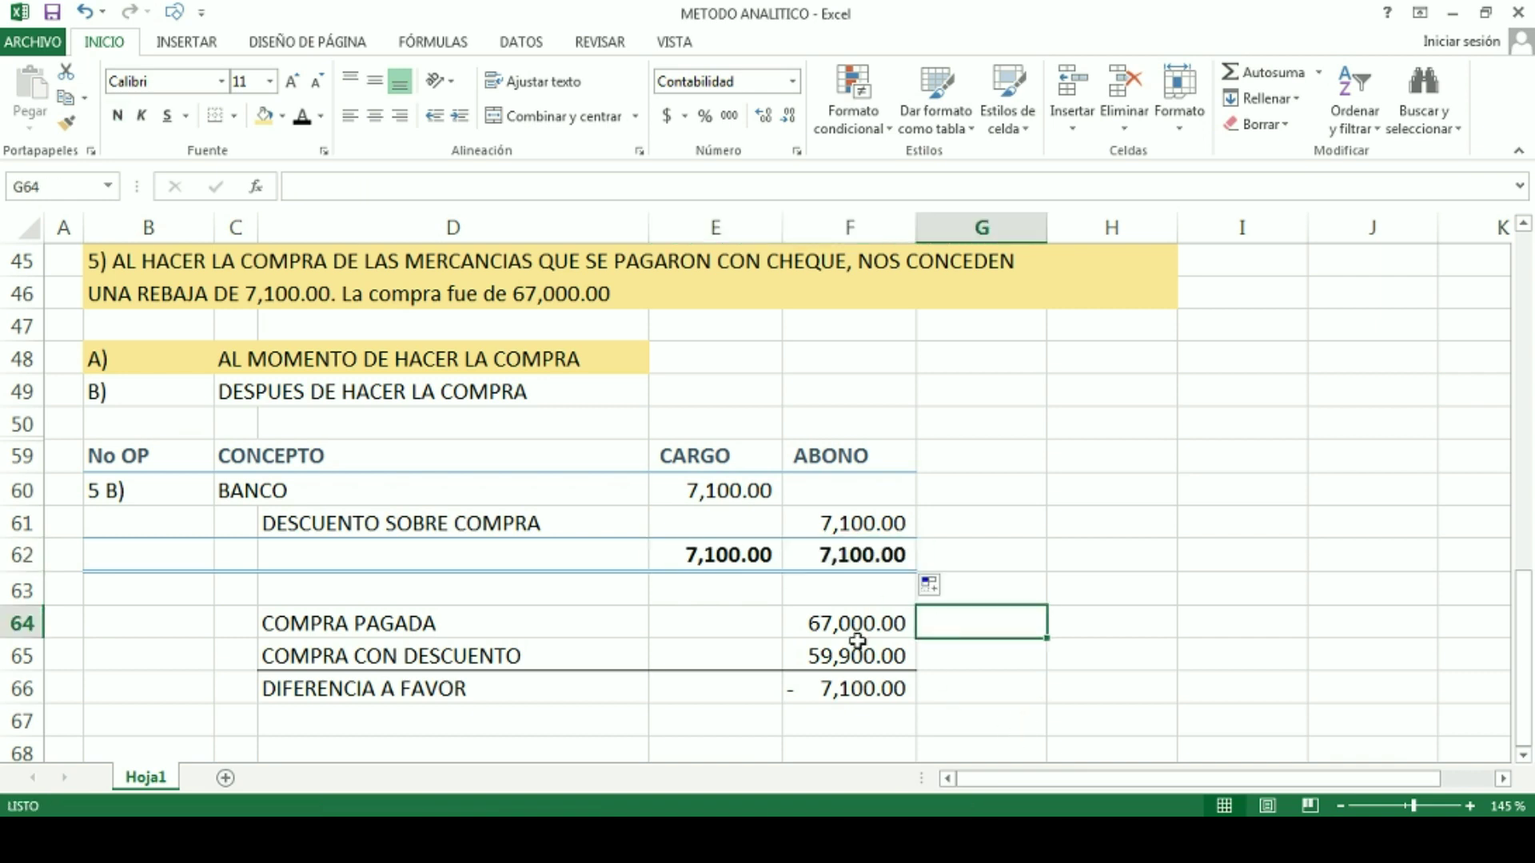
# Step: Draw a freehand curved arrow about 3.56 cm high and 1.73 cm wide from the difference in F66 up to the journal entry
pyautogui.click(189, 48)
pyautogui.click(188, 13)
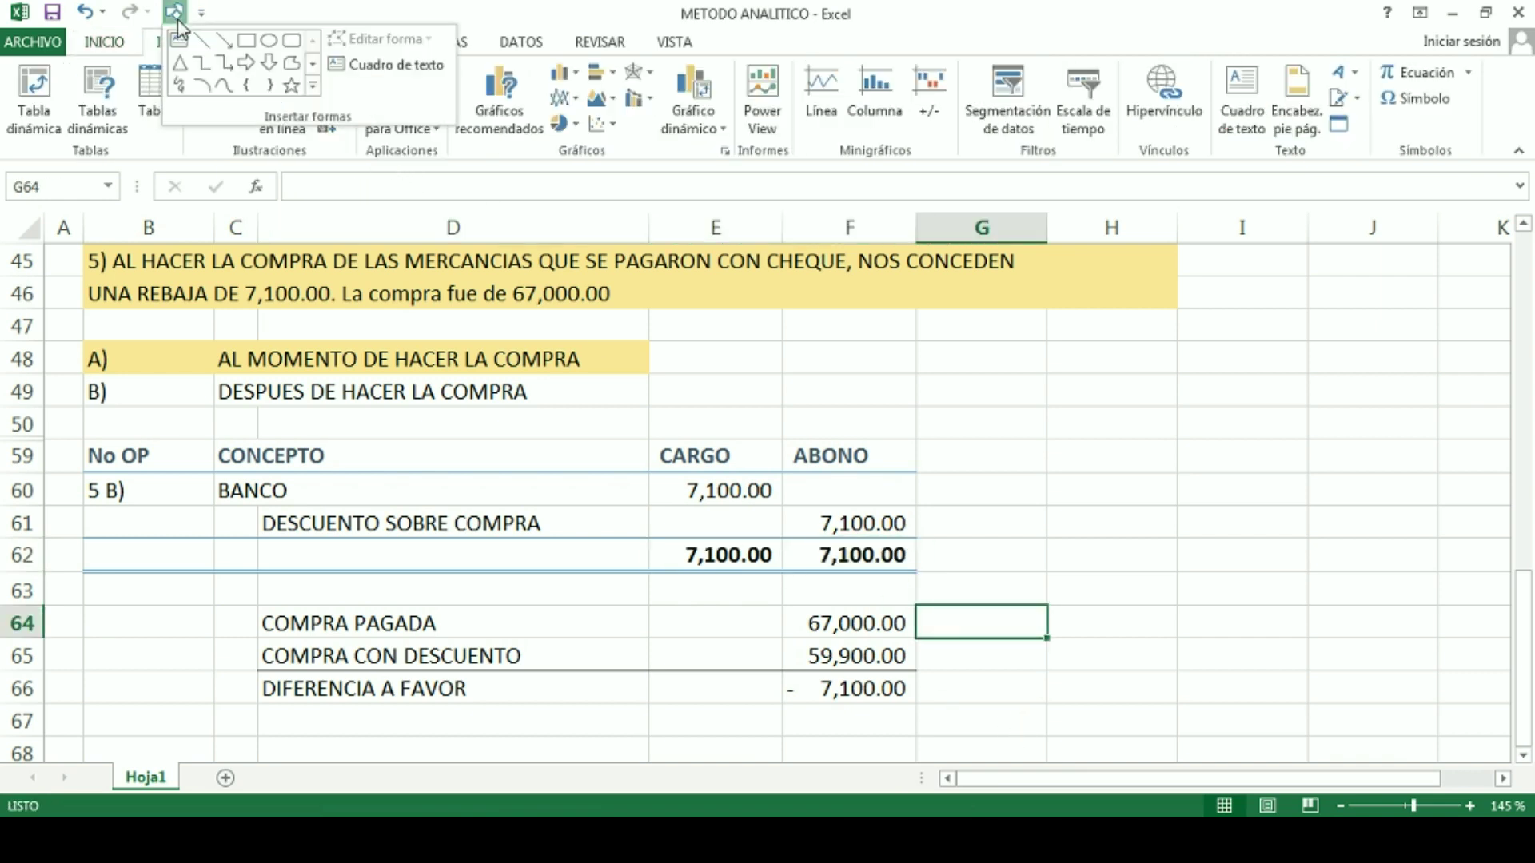
pyautogui.click(181, 91)
pyautogui.moveTo(911, 696)
pyautogui.mouseDown()
pyautogui.moveTo(1010, 640)
pyautogui.moveTo(959, 501)
pyautogui.moveTo(962, 527)
pyautogui.moveTo(942, 496)
pyautogui.moveTo(966, 477)
pyautogui.mouseUp()
pyautogui.click(1075, 597)
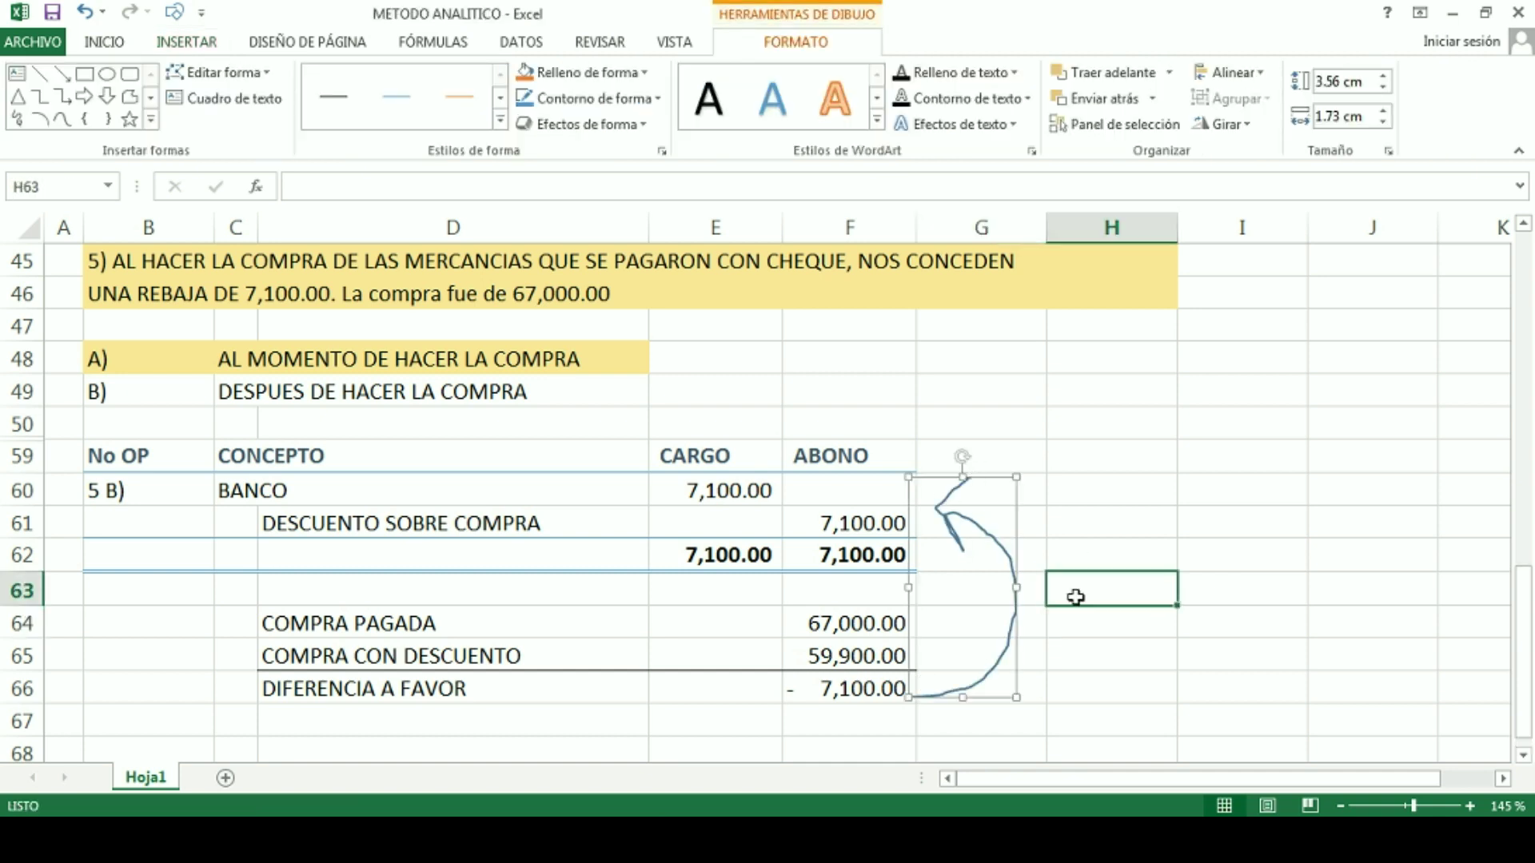
# Step: Apply an orange line style to the freehand arrow
pyautogui.click(1016, 605)
pyautogui.click(499, 119)
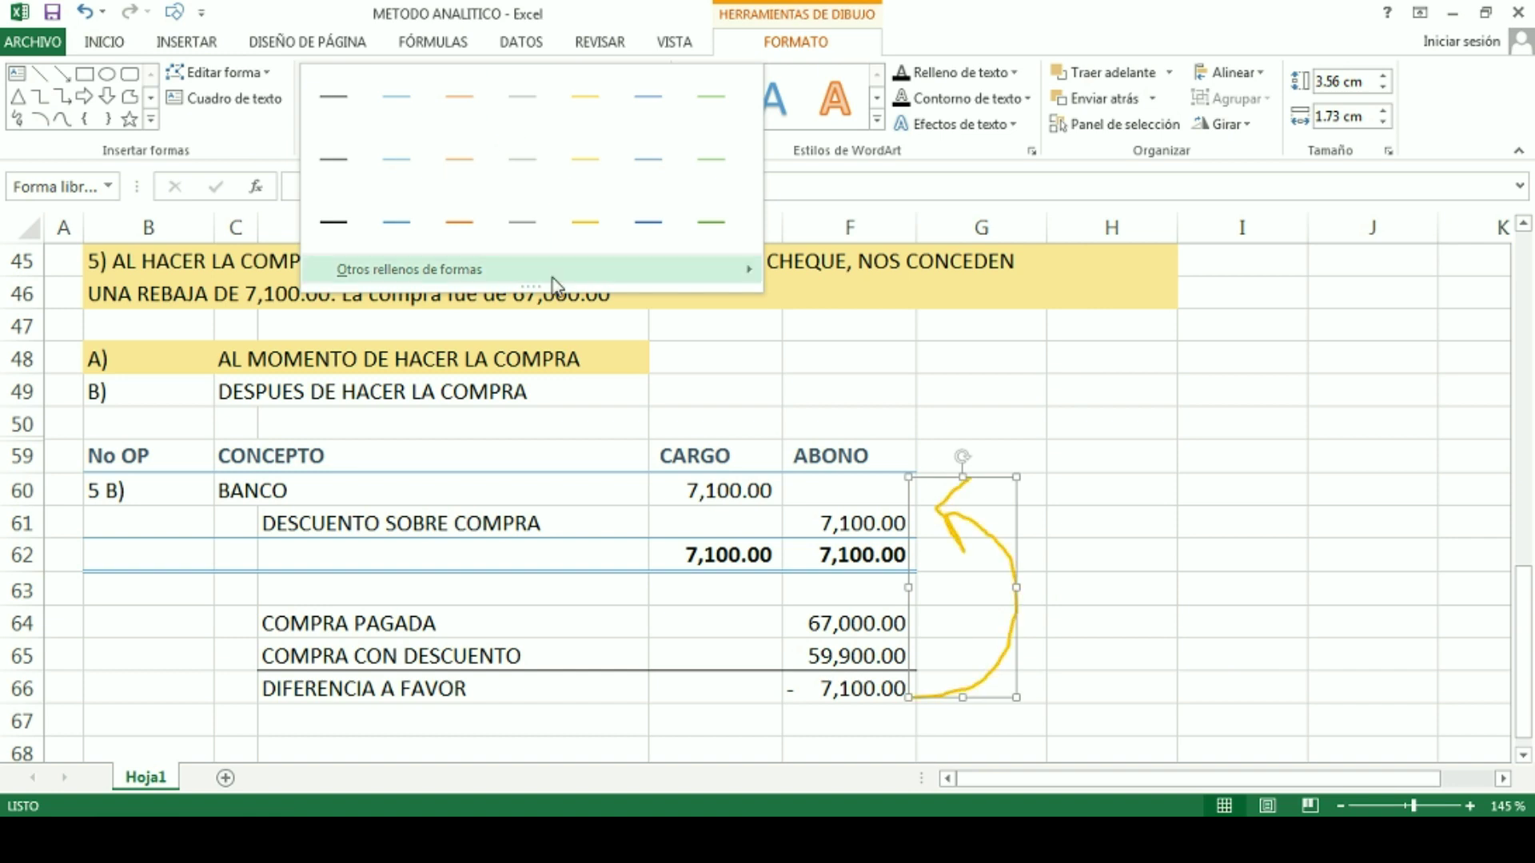
pyautogui.click(449, 236)
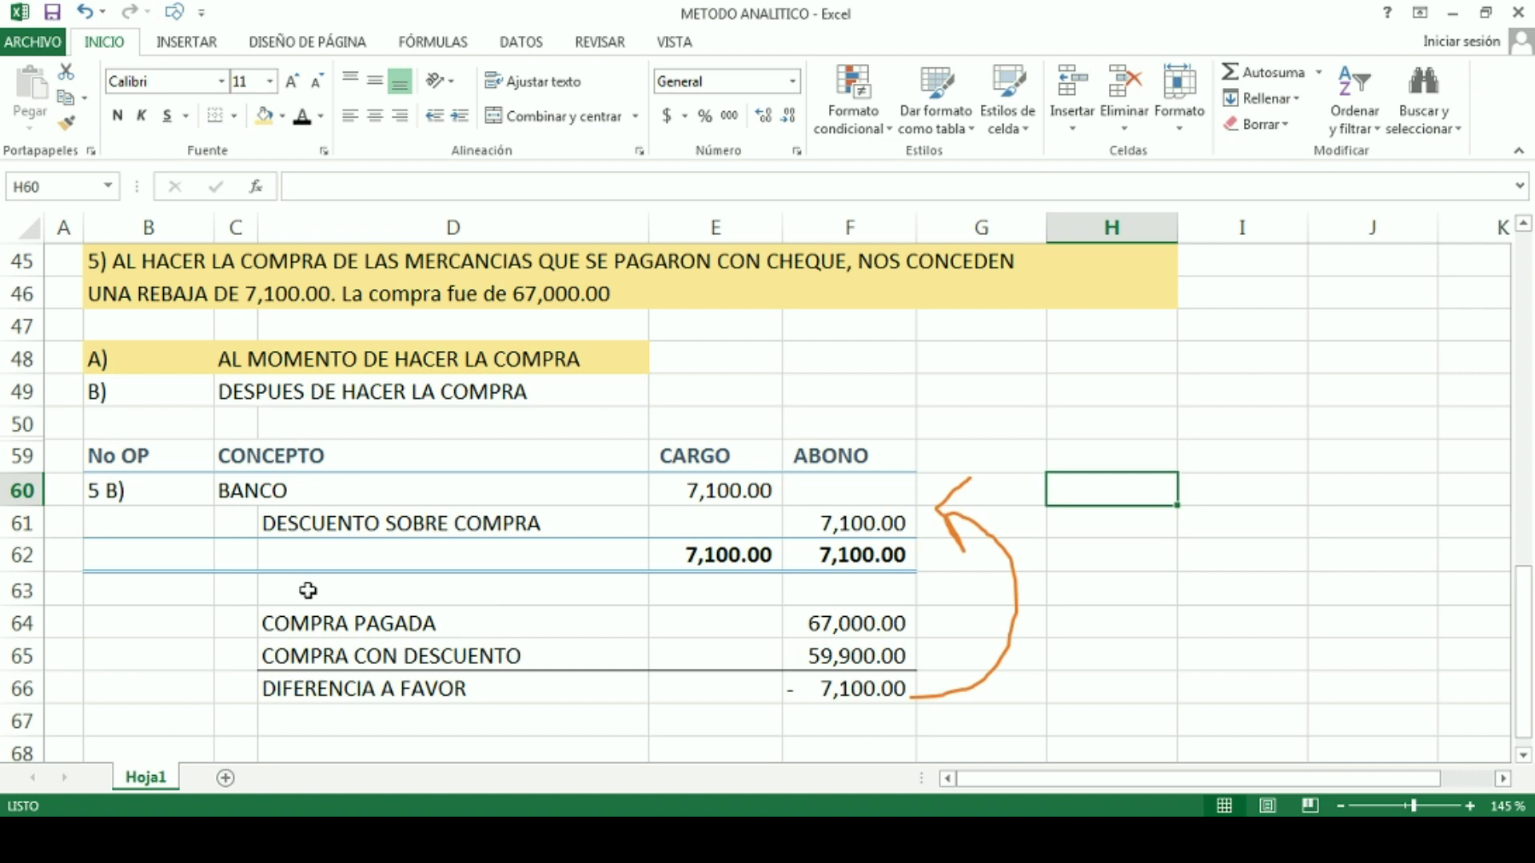
# Step: Extend the account name in C60 to "BANCO / PROVEEDORES"
pyautogui.click(239, 490)
pyautogui.moveTo(400, 496); pyautogui.dragTo(237, 495)
pyautogui.click(411, 187)
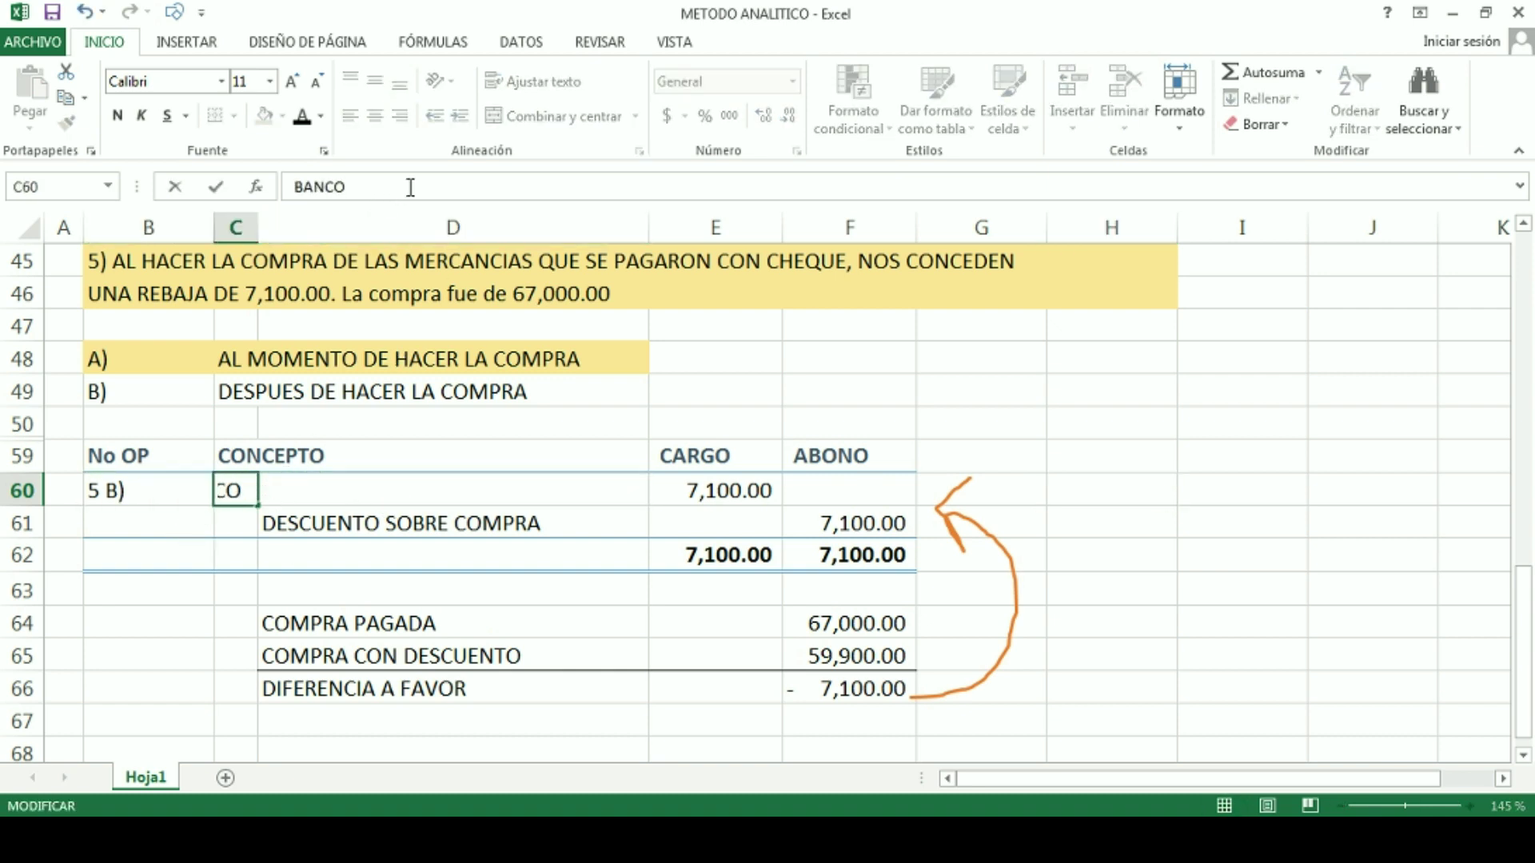
pyautogui.write('/ PROVEEDORES')
pyautogui.press('Return')
pyautogui.press('Return')
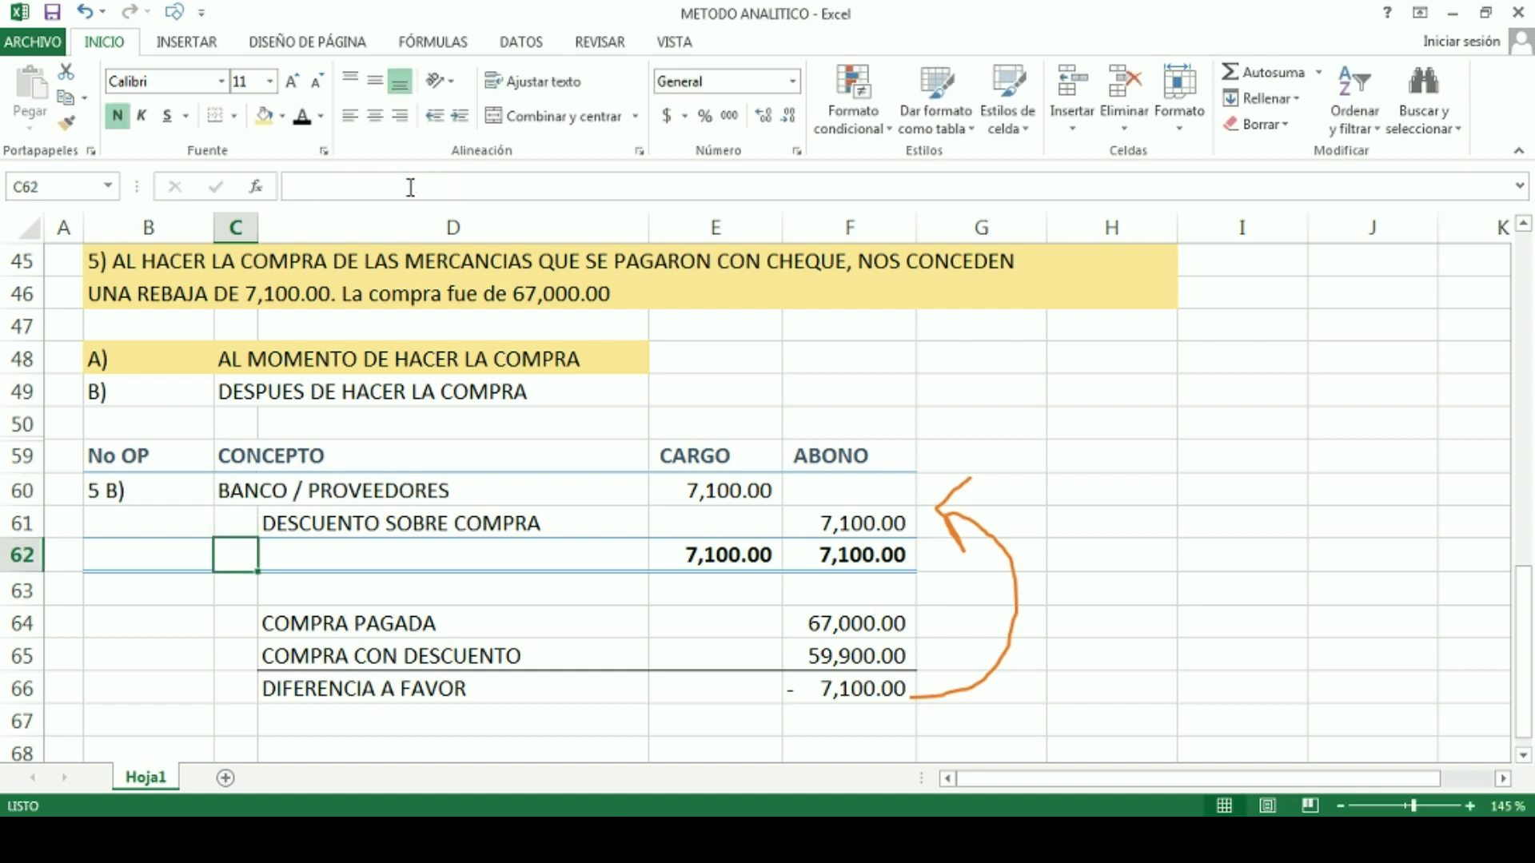
pyautogui.click(1132, 625)
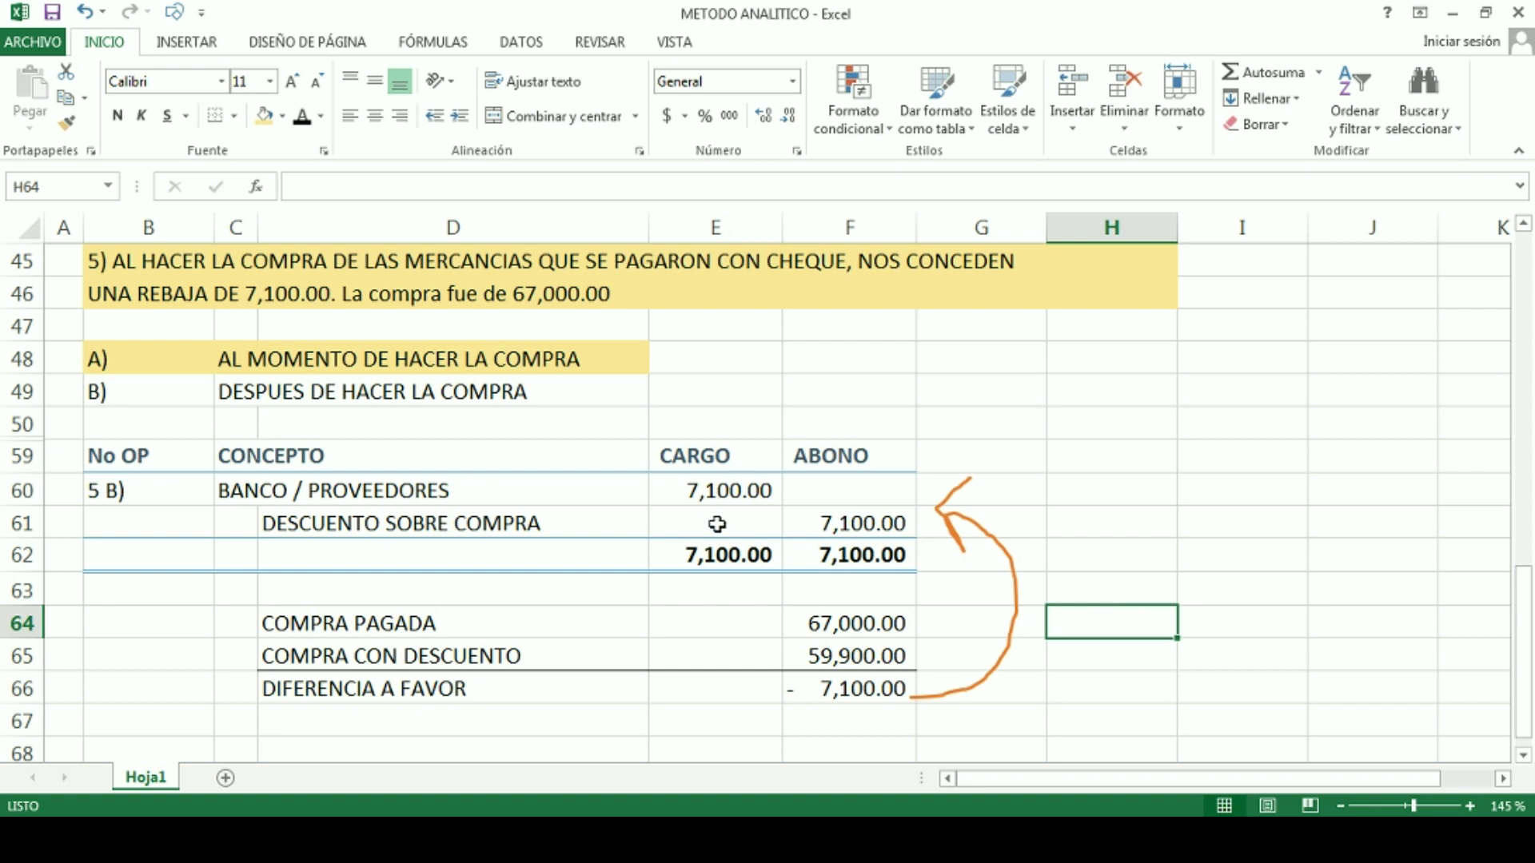
pyautogui.click(724, 491)
pyautogui.click(24, 490)
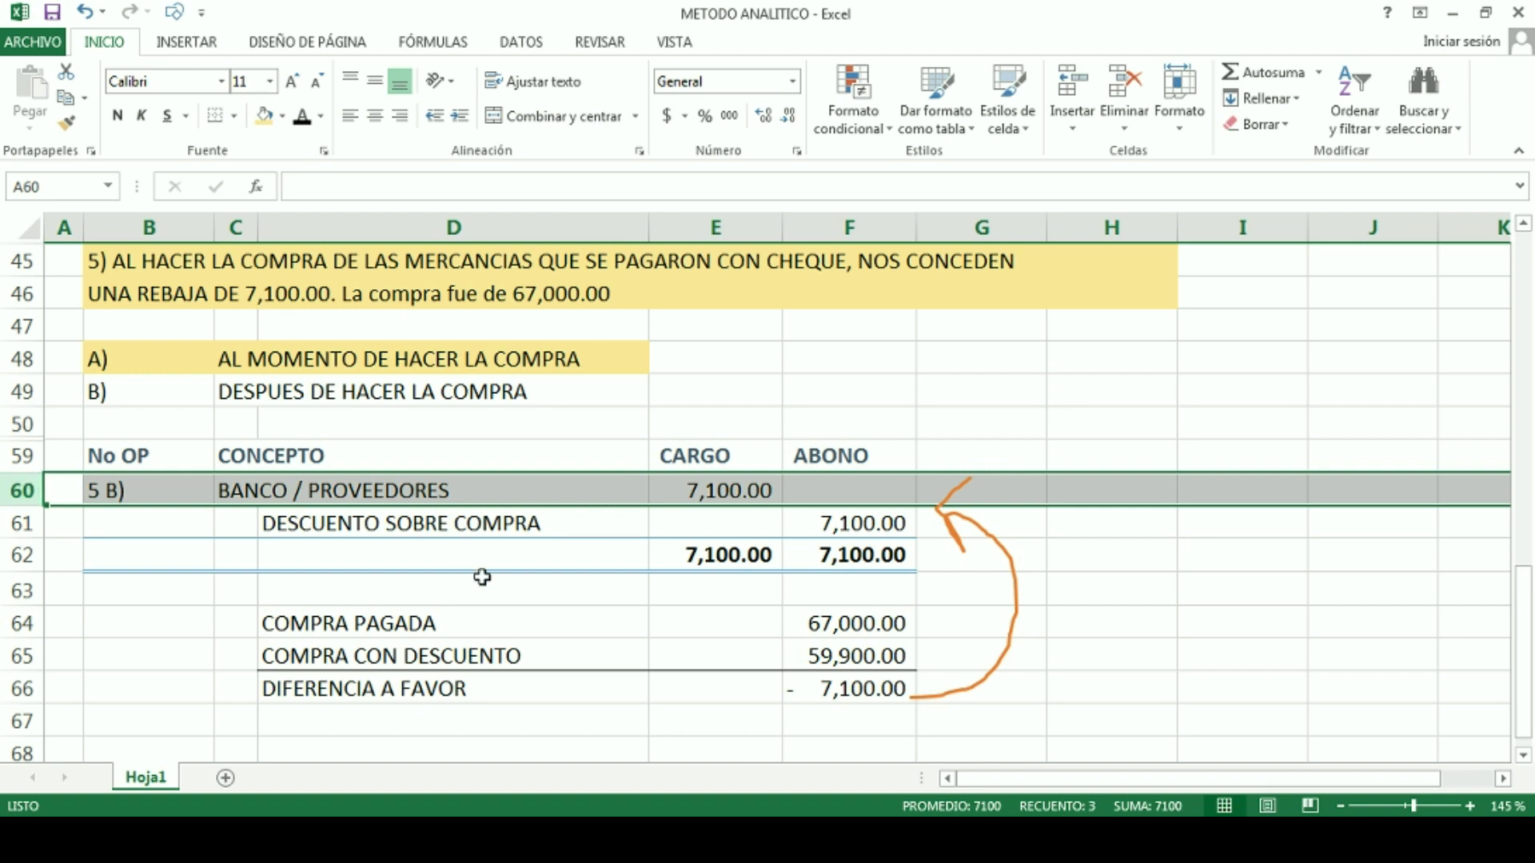
pyautogui.click(238, 599)
pyautogui.click(165, 631)
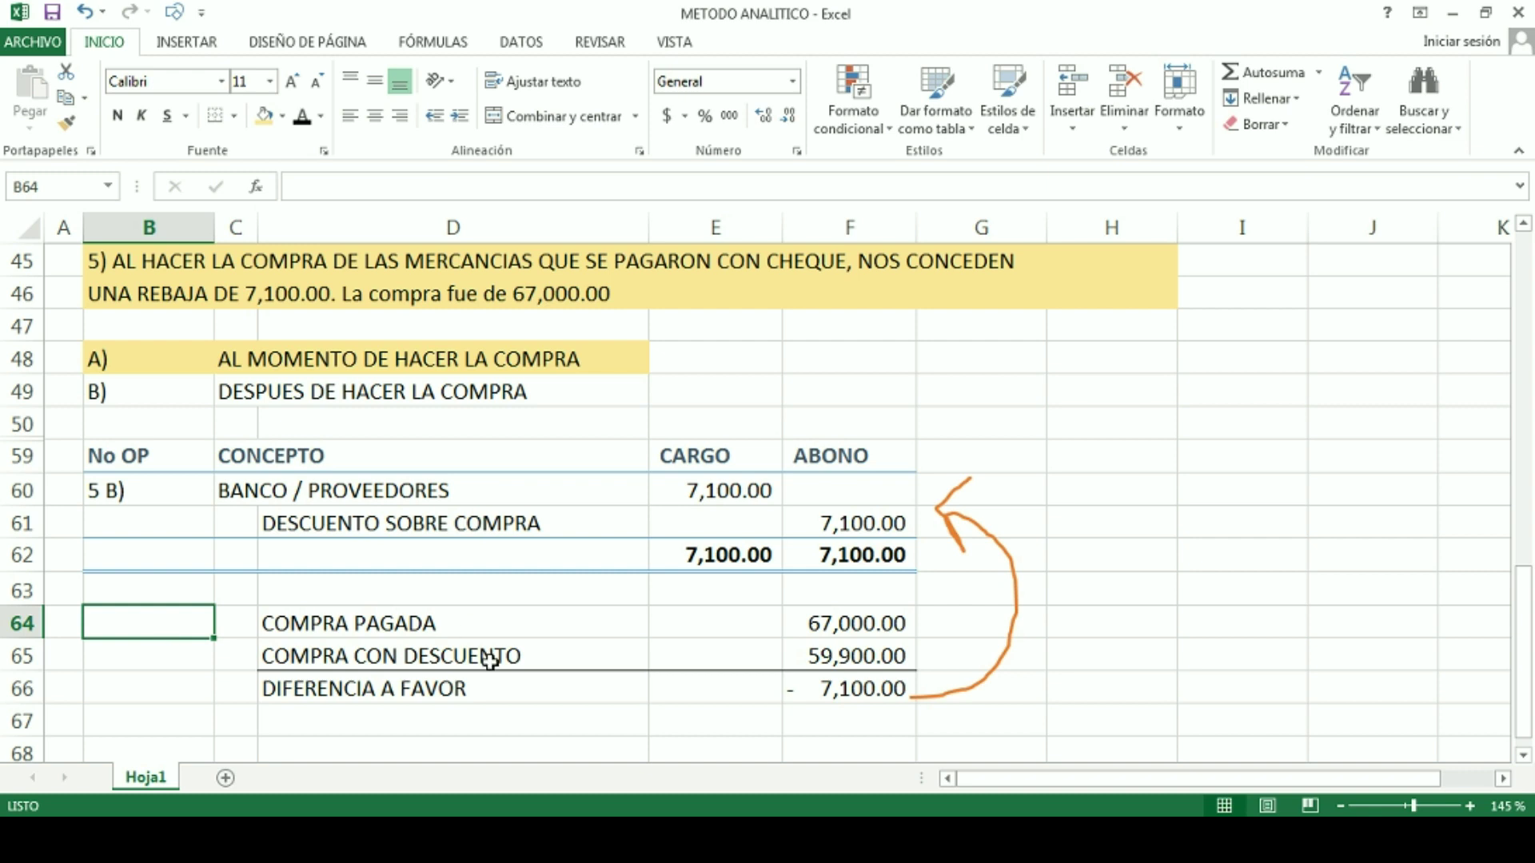
pyautogui.click(724, 485)
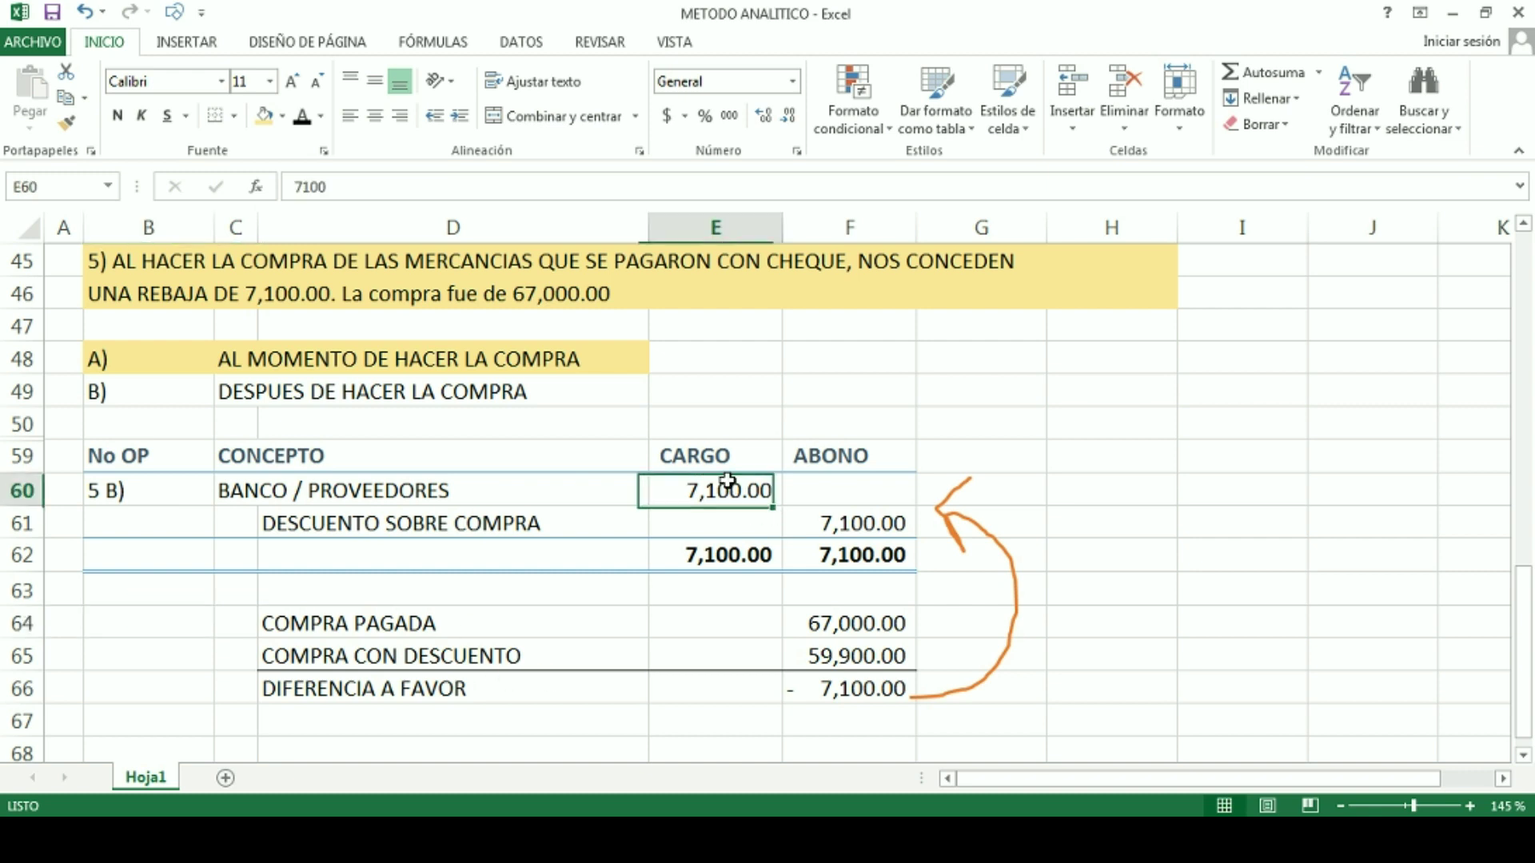
pyautogui.click(1149, 682)
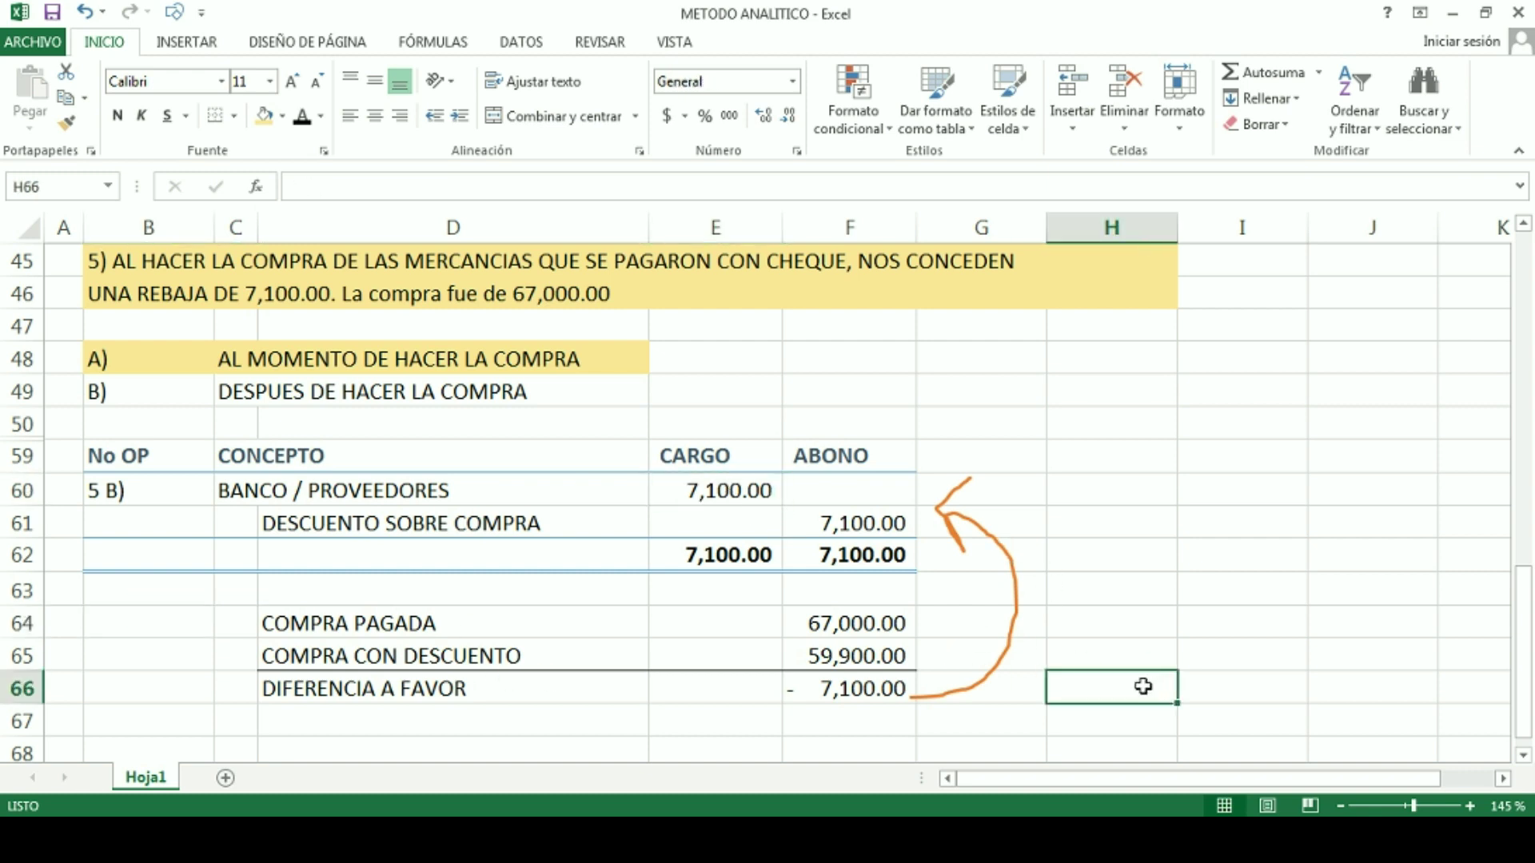
# Step: Fill the case B) line in B49:D49 with the same yellow highlight as case A)
pyautogui.moveTo(142, 391); pyautogui.dragTo(580, 392)
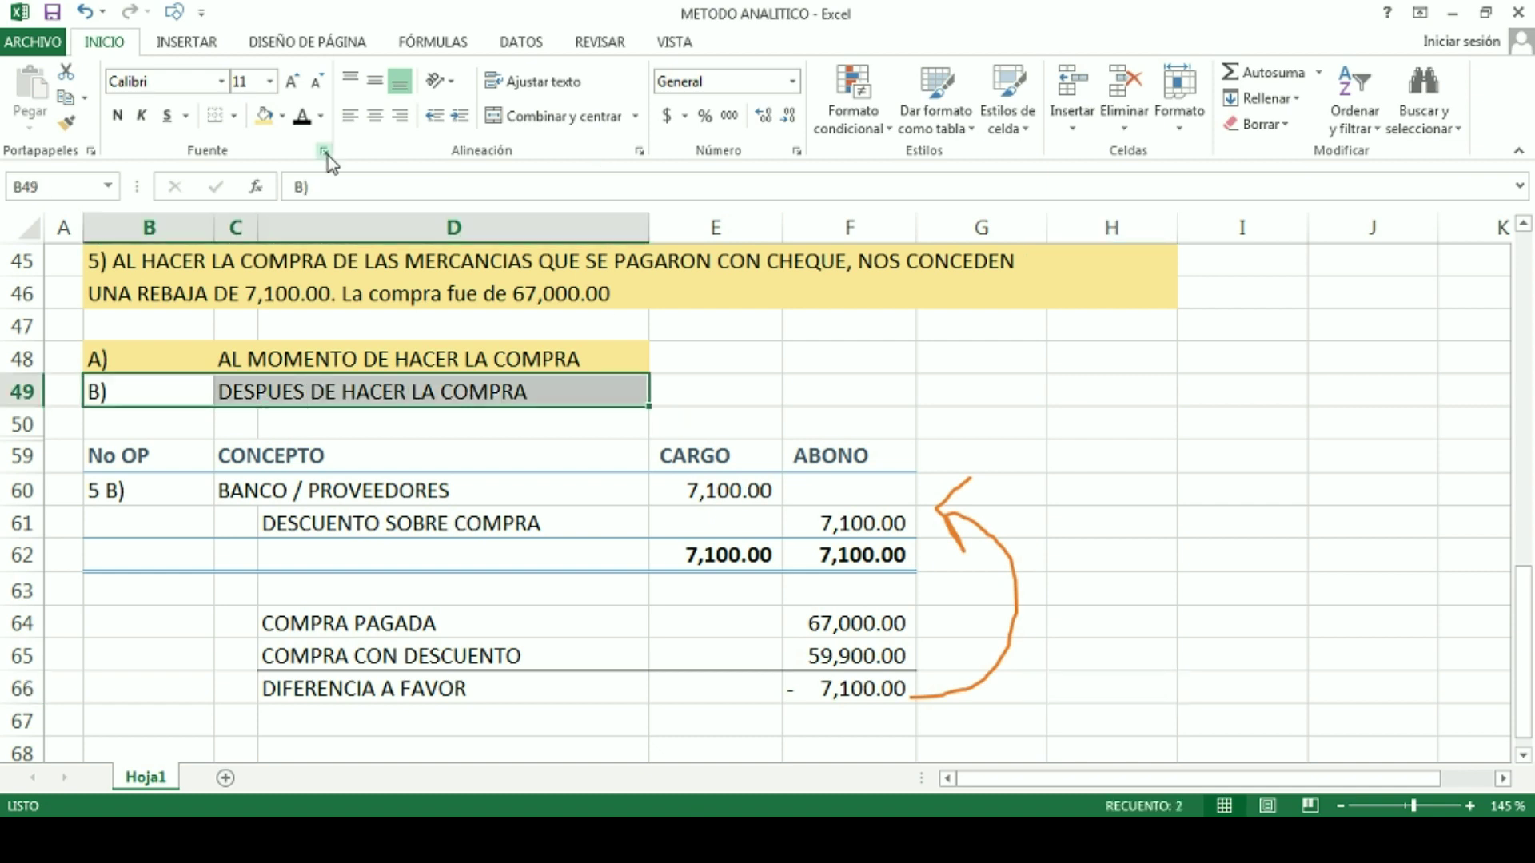
pyautogui.click(262, 119)
pyautogui.click(1185, 514)
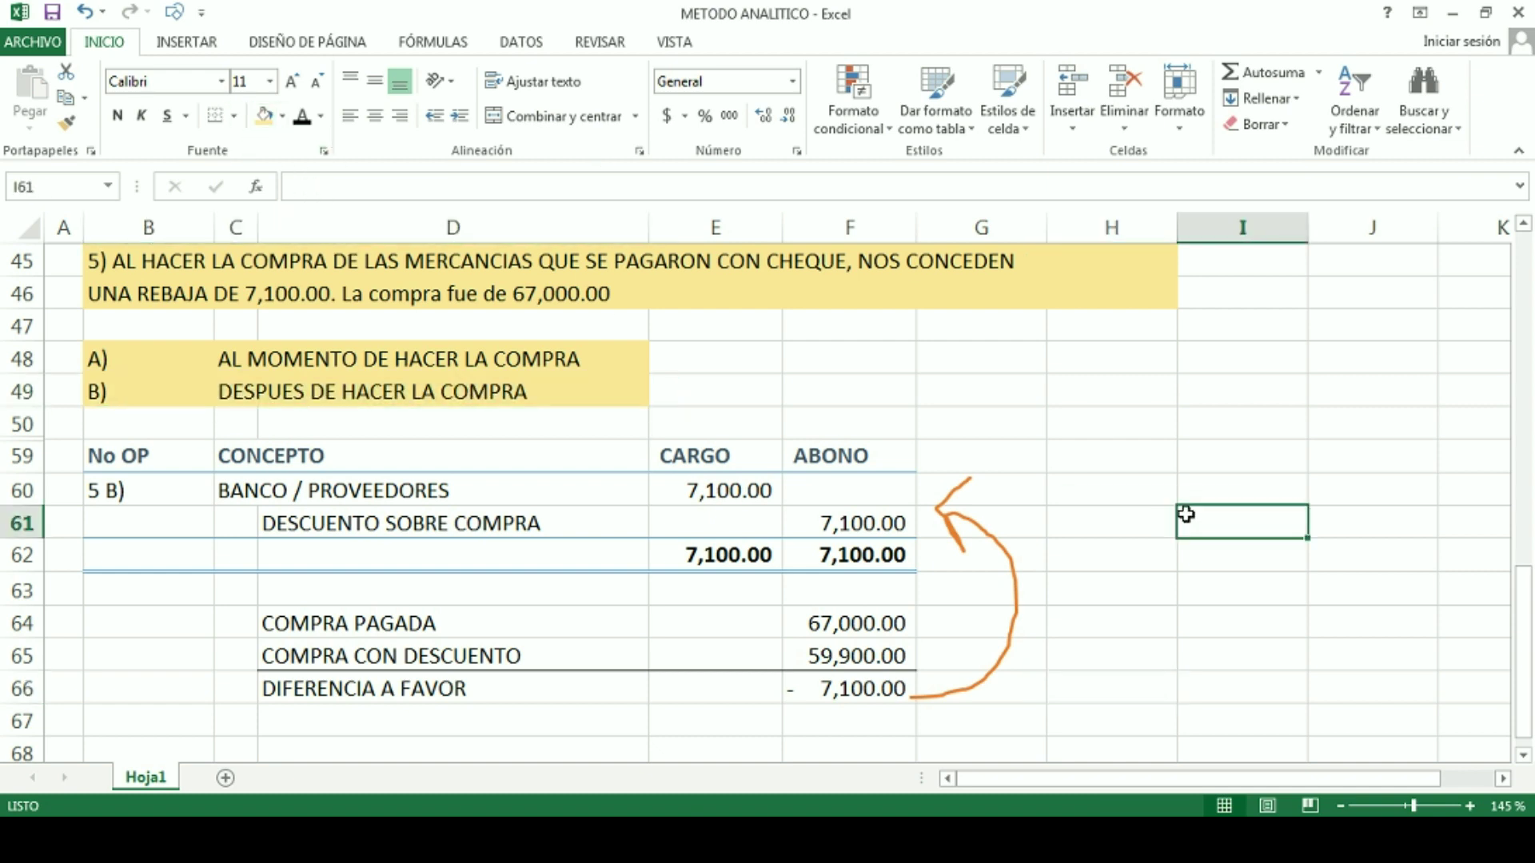